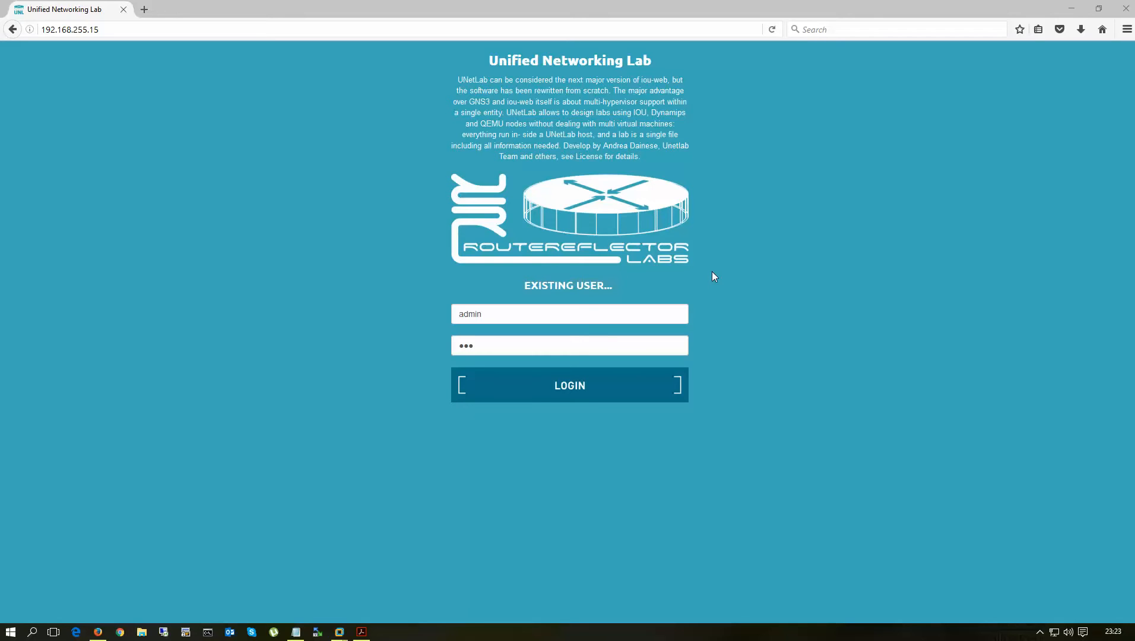
# - Bring the Notepad notes on two ways to connect the host to UNetLab in front of the login page
pyautogui.click(296, 633)
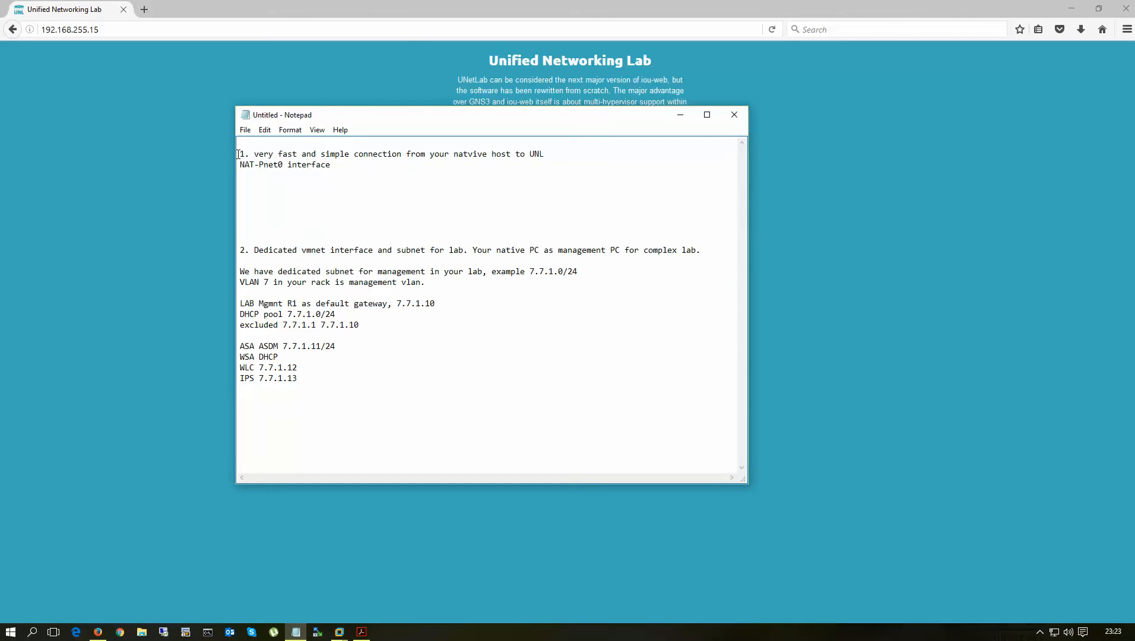
# - Highlight the first connection option, then the dedicated management subnet option (7.7.1.0/24, VLAN 7)
pyautogui.moveTo(238, 155); pyautogui.dragTo(356, 179)
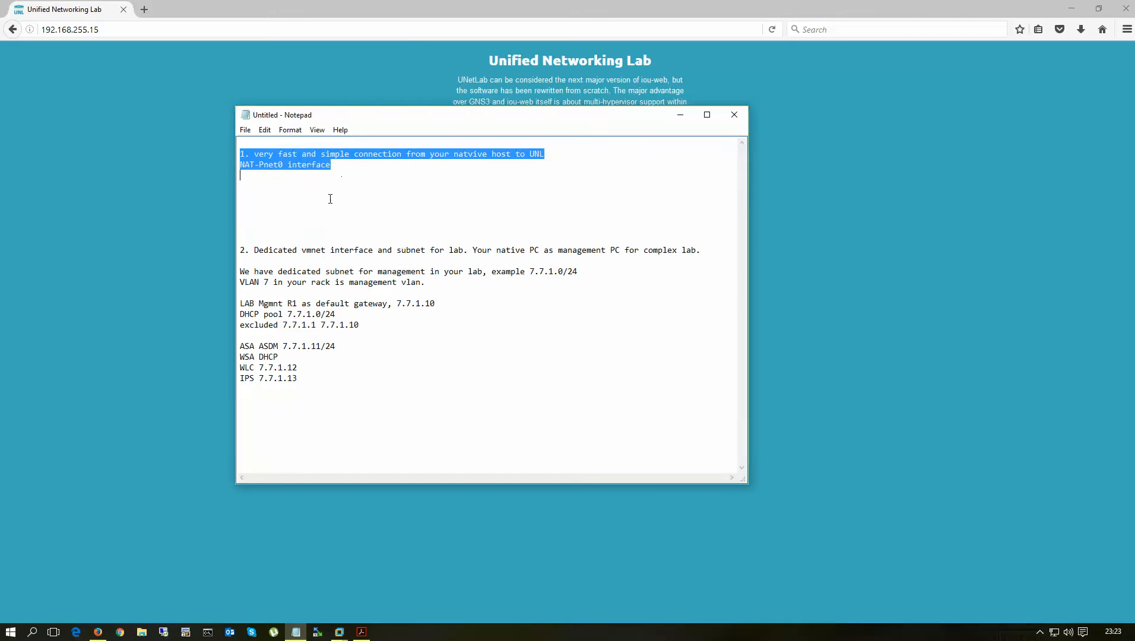
pyautogui.click(253, 199)
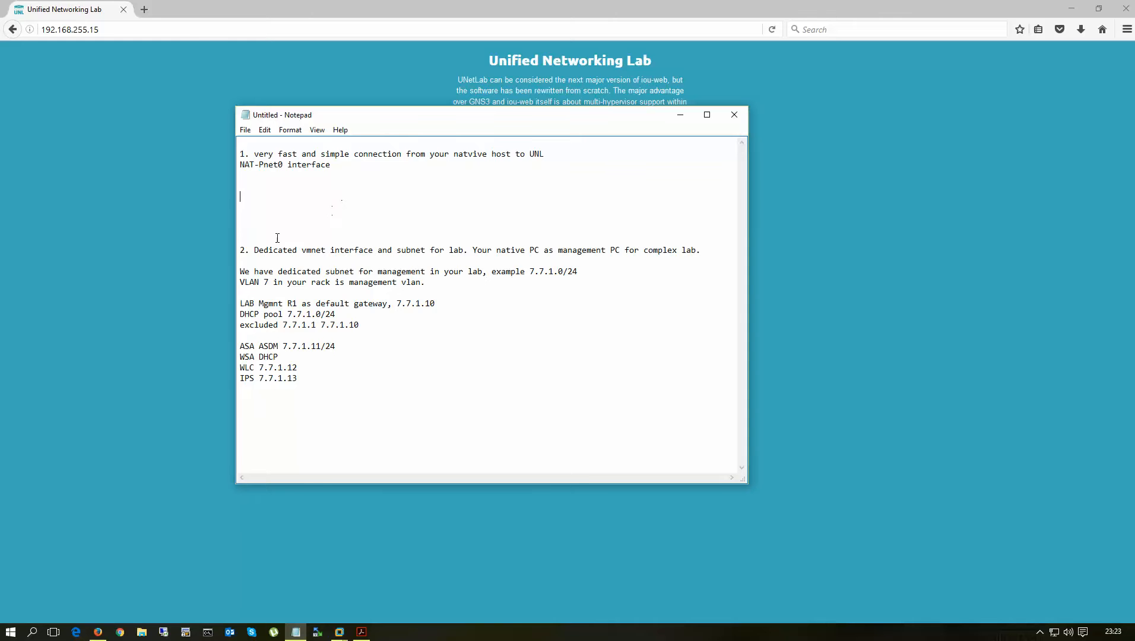
pyautogui.moveTo(242, 249); pyautogui.dragTo(329, 393)
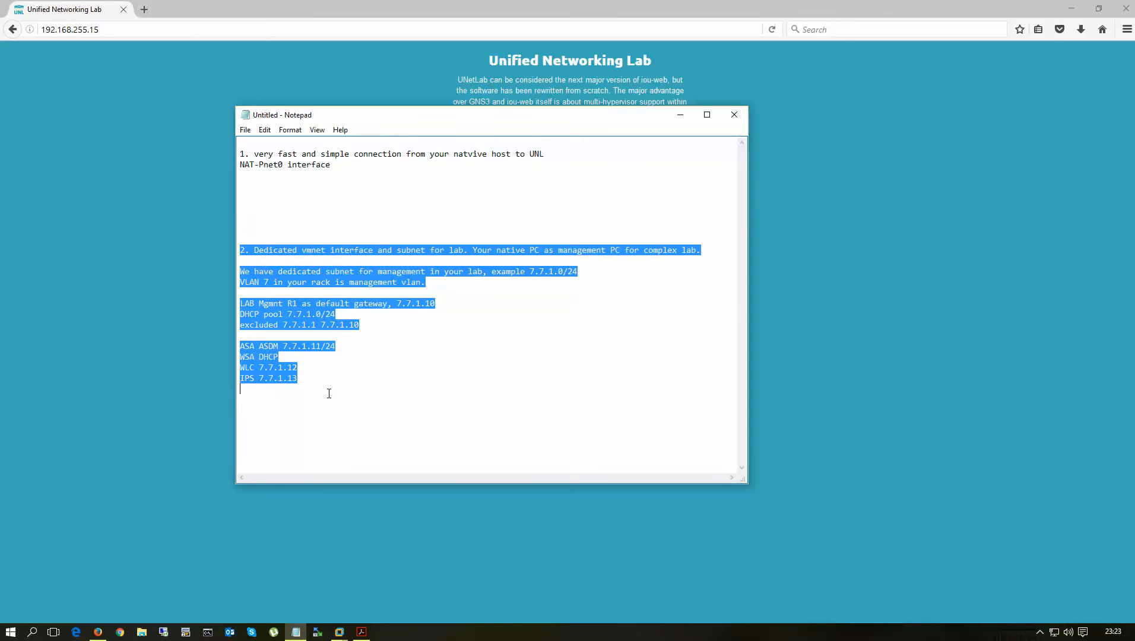
pyautogui.click(268, 401)
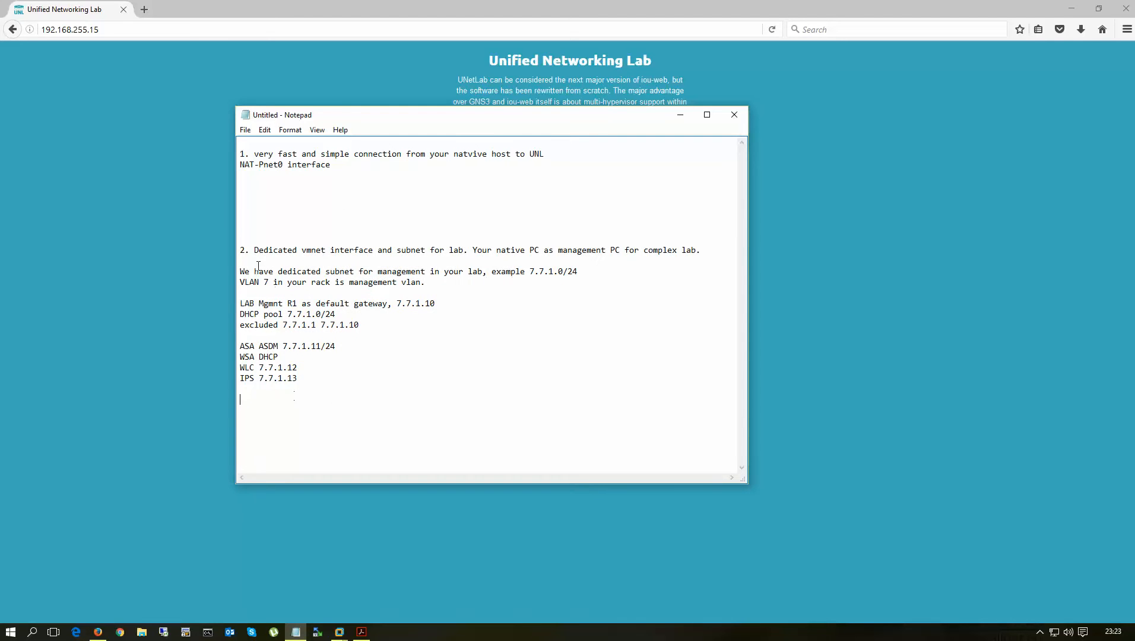
pyautogui.moveTo(240, 250); pyautogui.dragTo(357, 396)
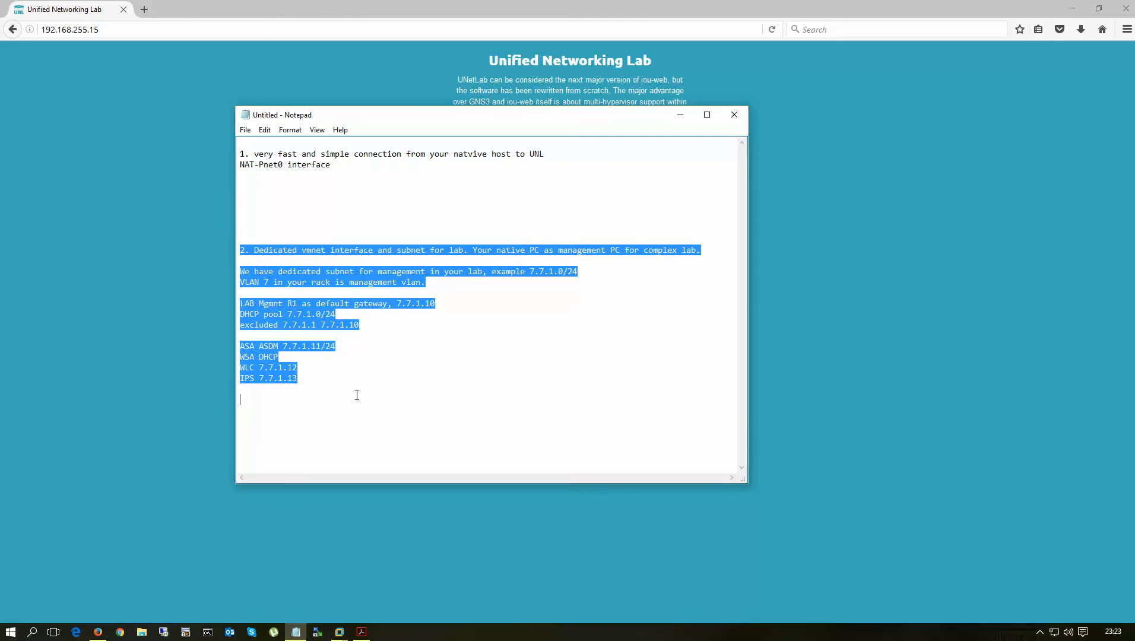
pyautogui.click(434, 355)
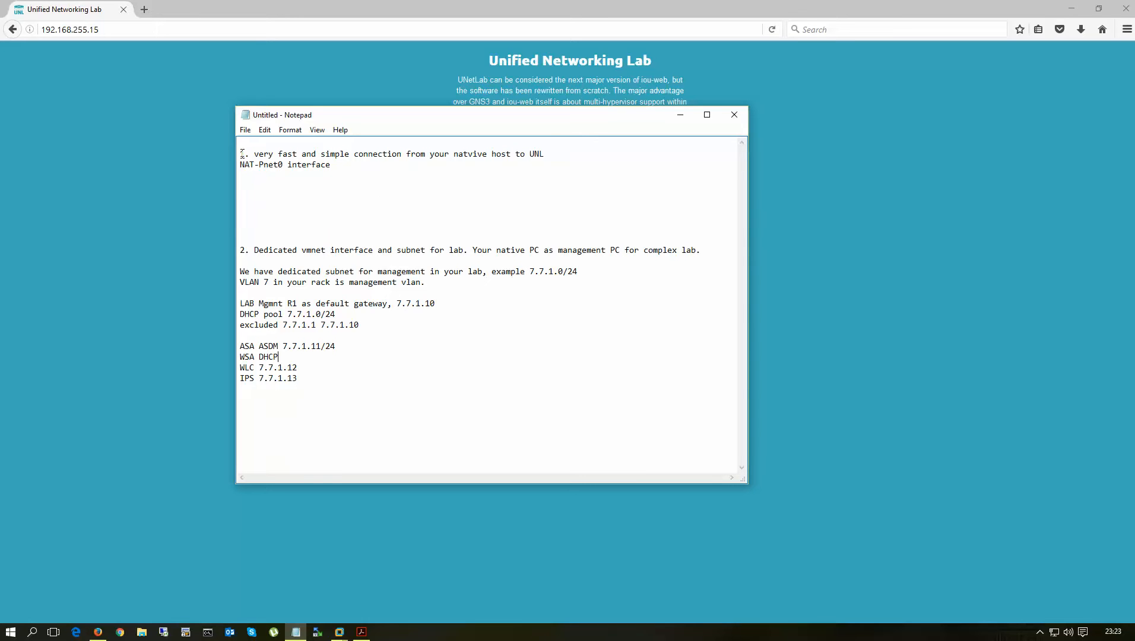
# - Highlight the first connection option again, then bring up the VMware Workstation window previews
pyautogui.moveTo(242, 154); pyautogui.dragTo(337, 176)
pyautogui.click(309, 200)
pyautogui.moveTo(241, 153); pyautogui.dragTo(369, 189)
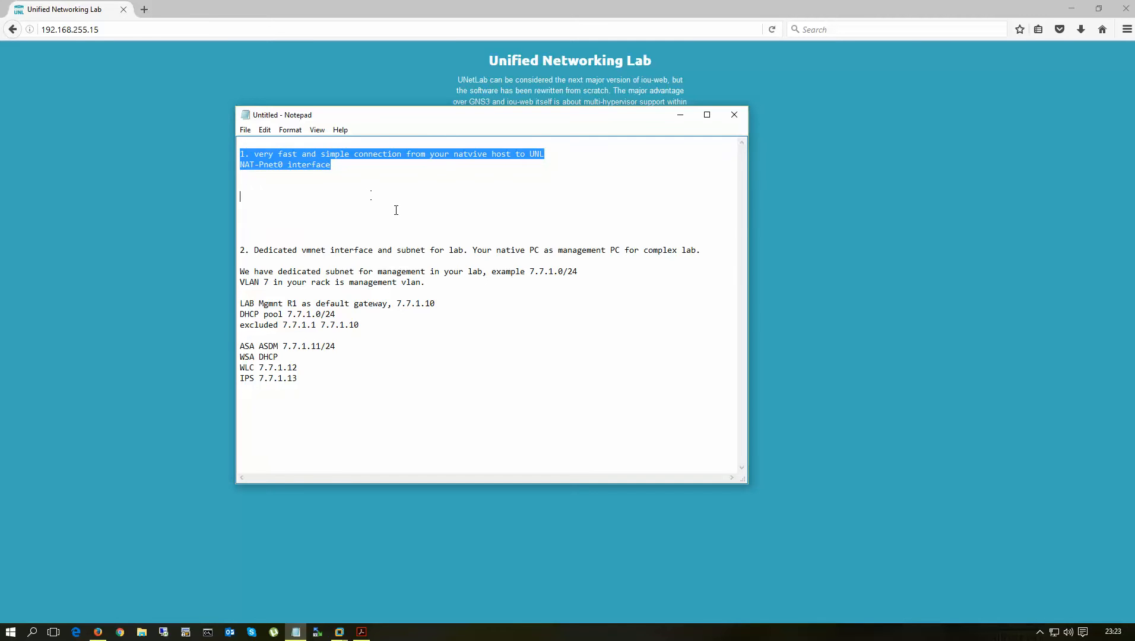
pyautogui.click(411, 323)
pyautogui.click(339, 632)
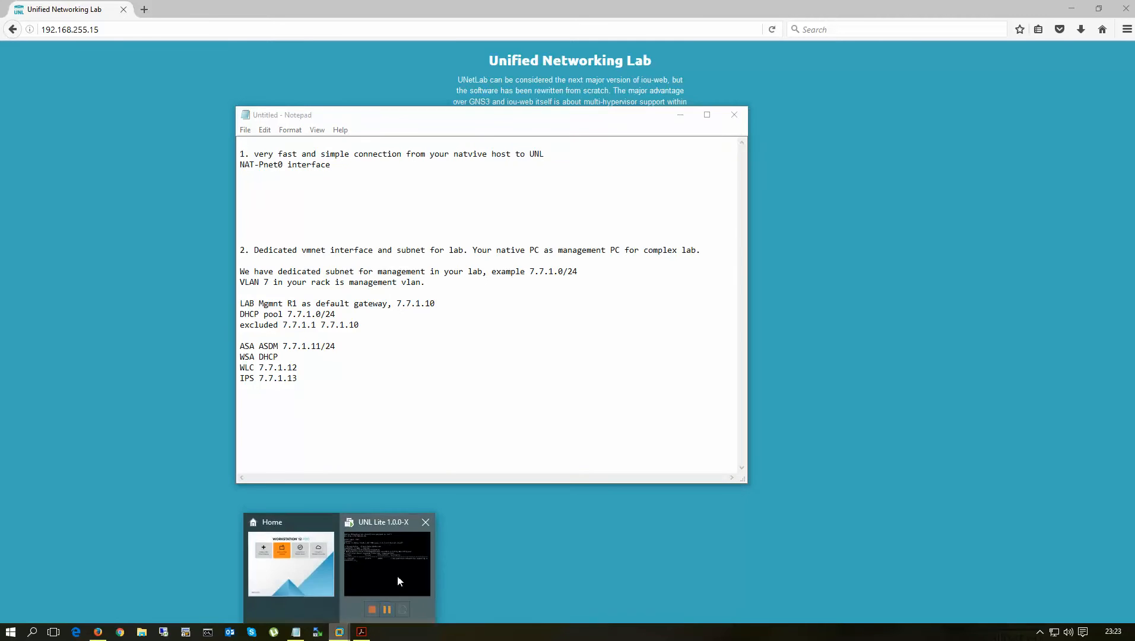
# - Check that the UNL Lite VM's first network adapter uses NAT, then cancel its settings
pyautogui.click(398, 581)
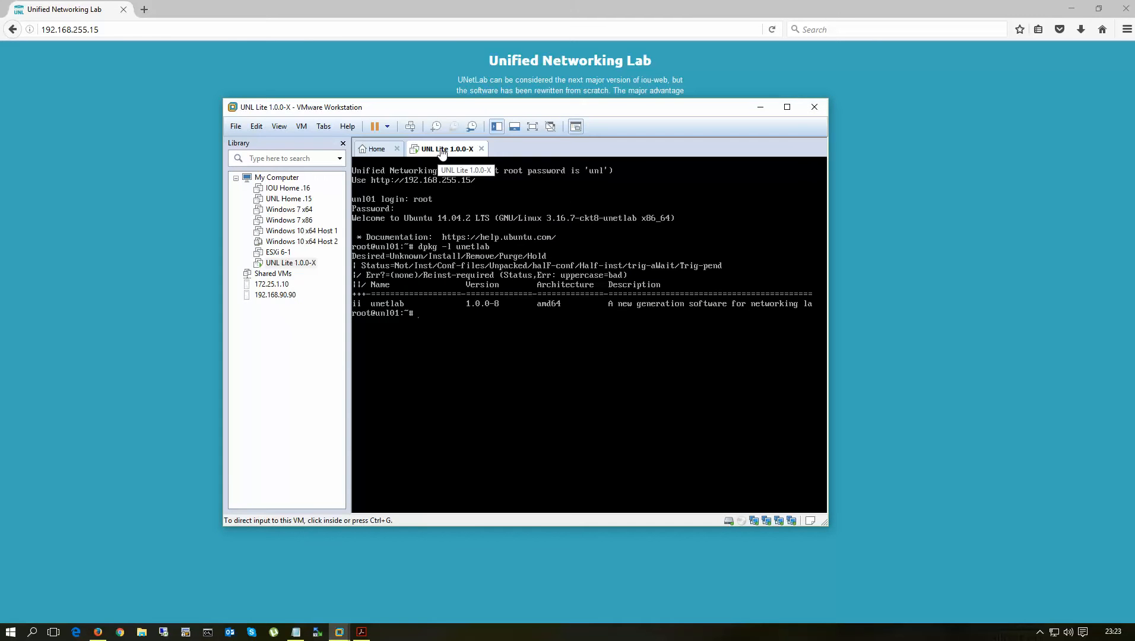
pyautogui.rightClick(442, 153)
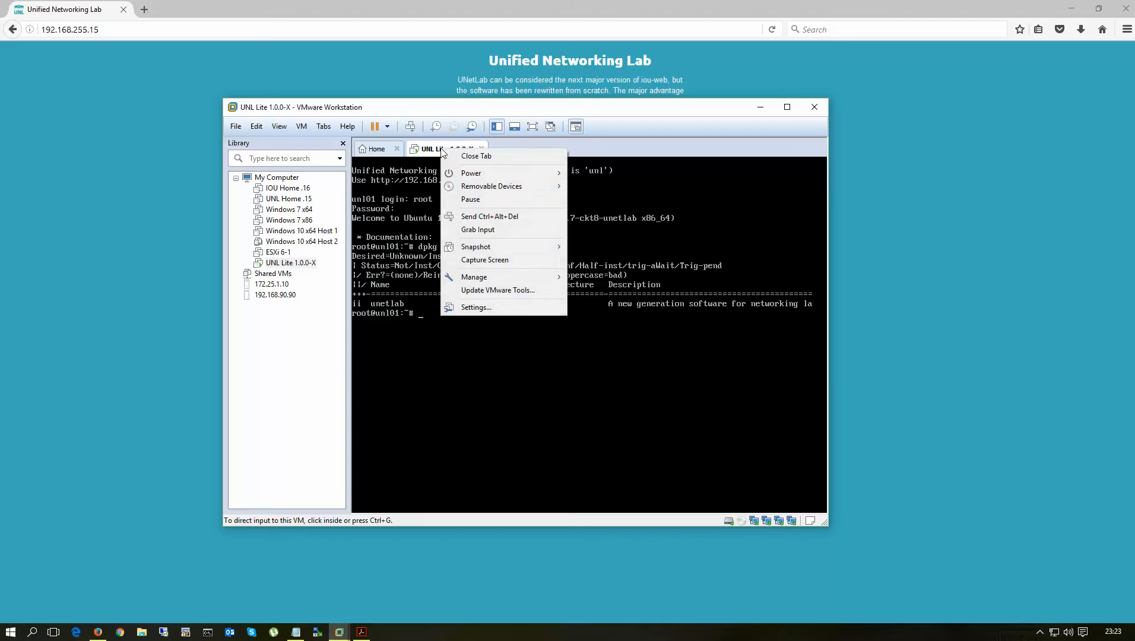
pyautogui.click(480, 308)
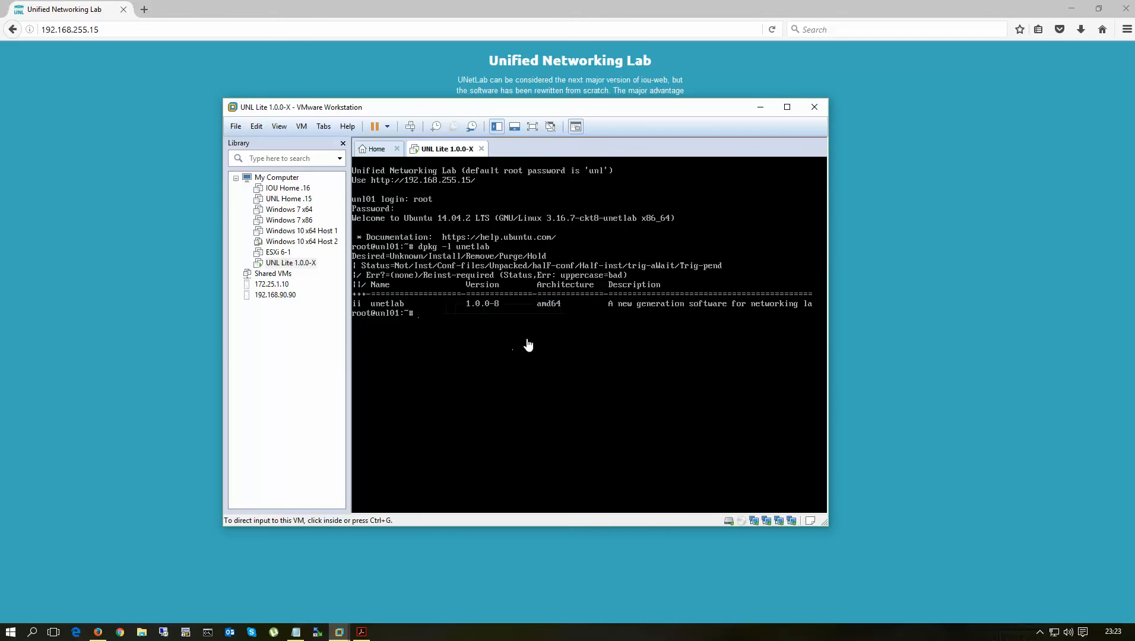
pyautogui.click(373, 229)
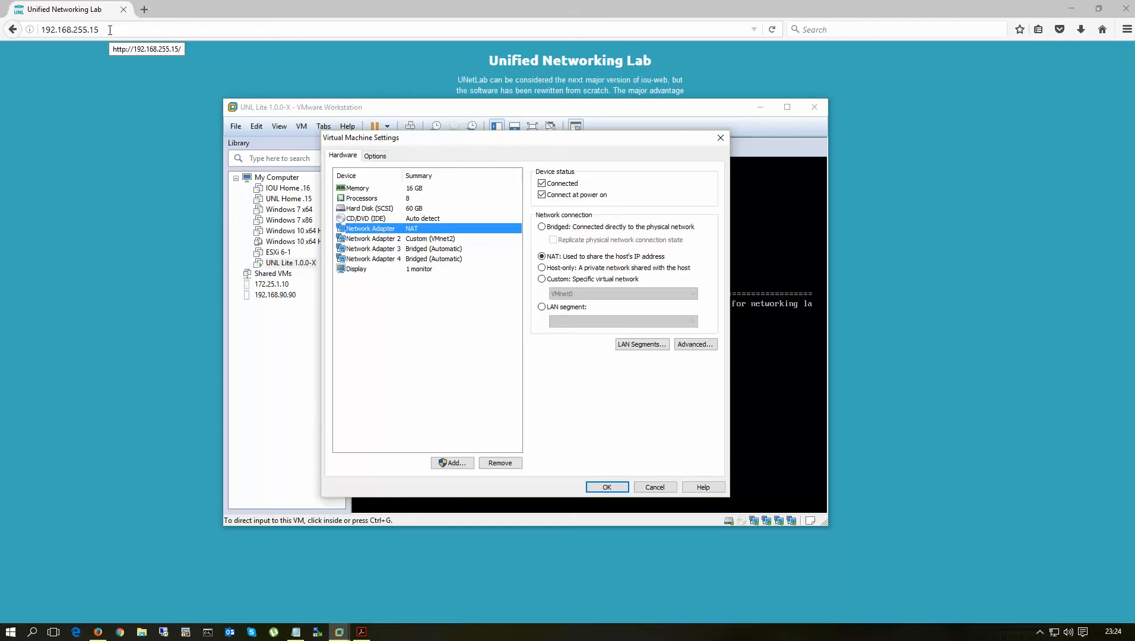
pyautogui.click(659, 488)
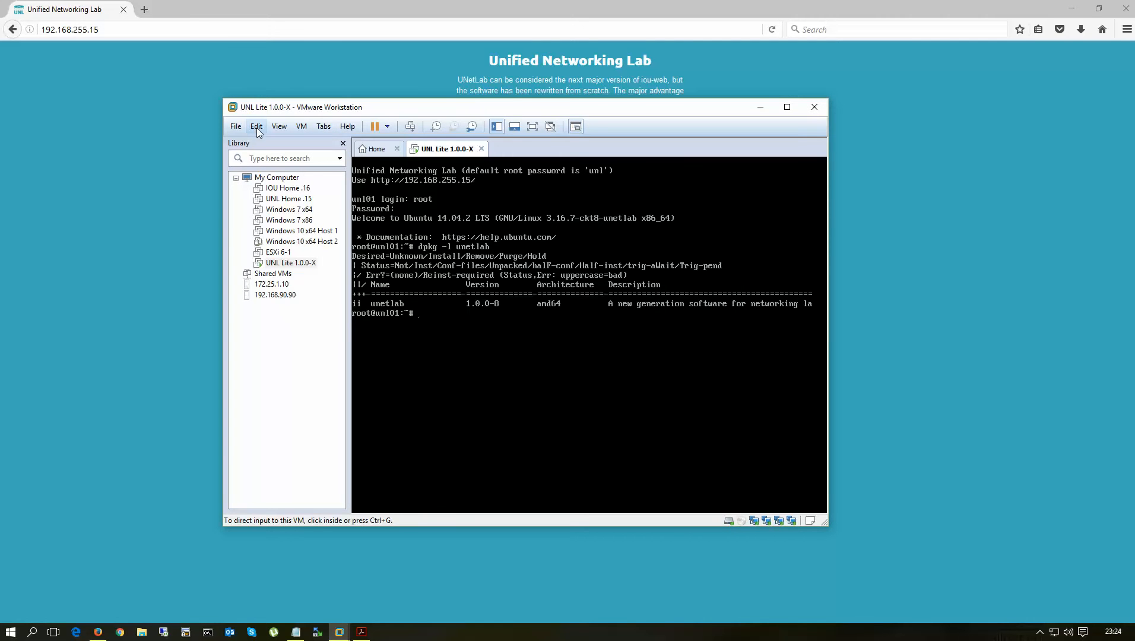
pyautogui.moveTo(397, 115); pyautogui.dragTo(406, 111)
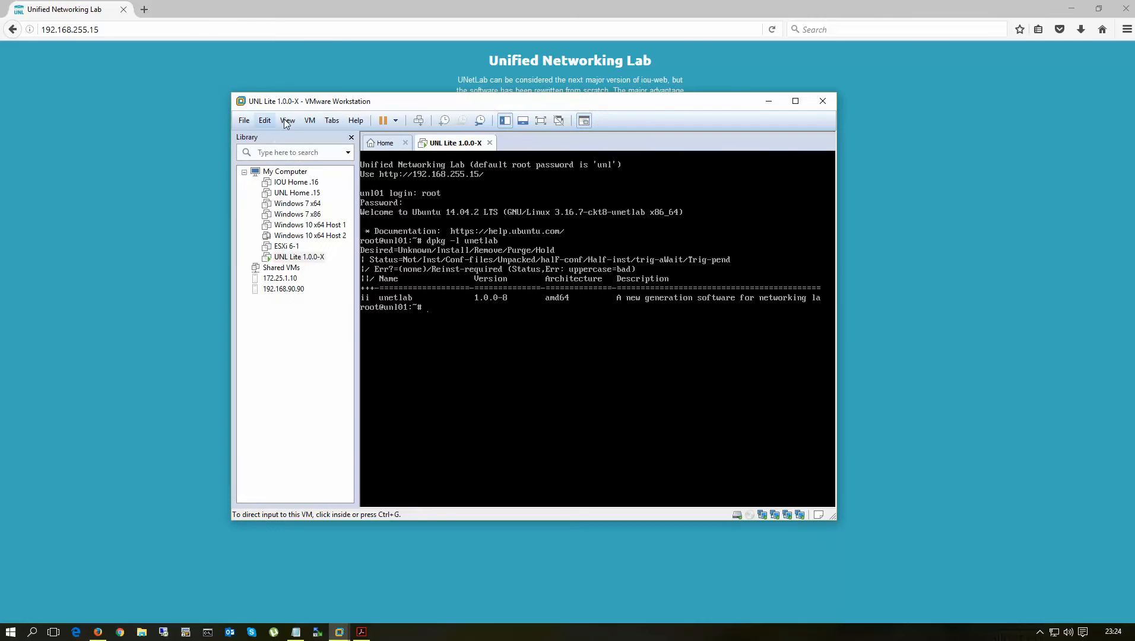
# - Confirm in the Virtual Network Editor that VMnet8 is NAT on 192.168.255.0, matching the UNetLab address
pyautogui.click(266, 121)
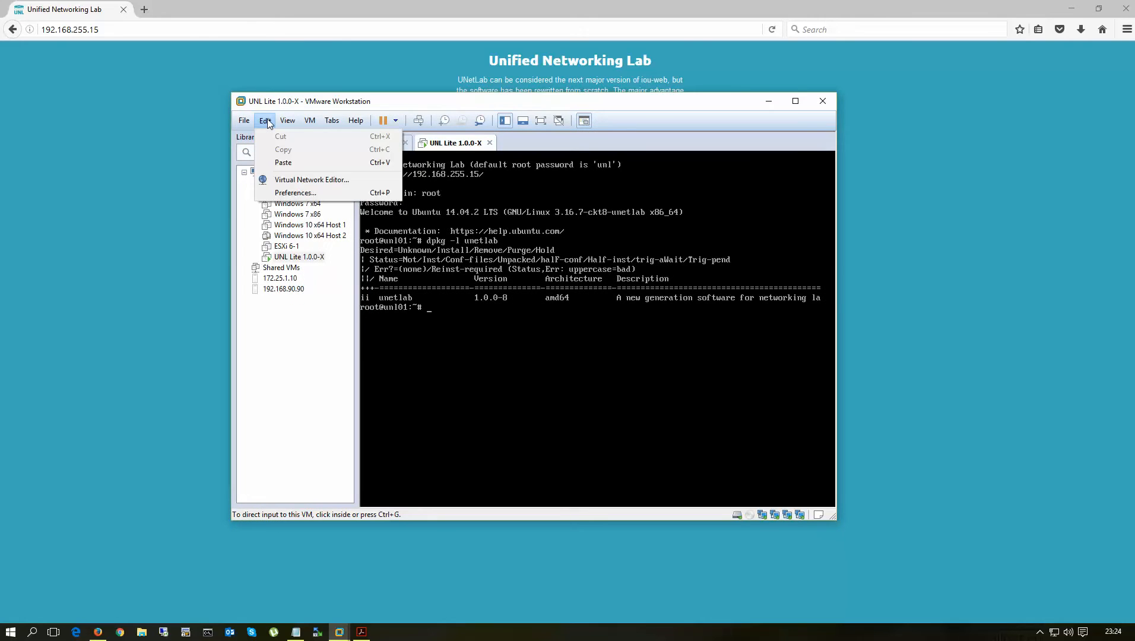
pyautogui.click(307, 181)
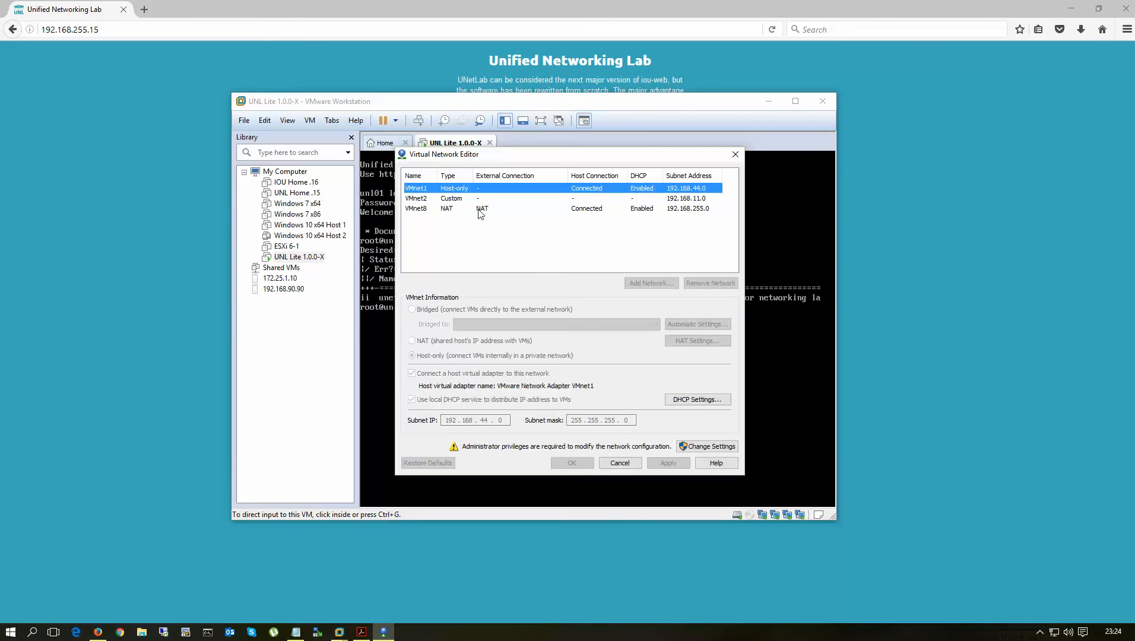
pyautogui.click(480, 210)
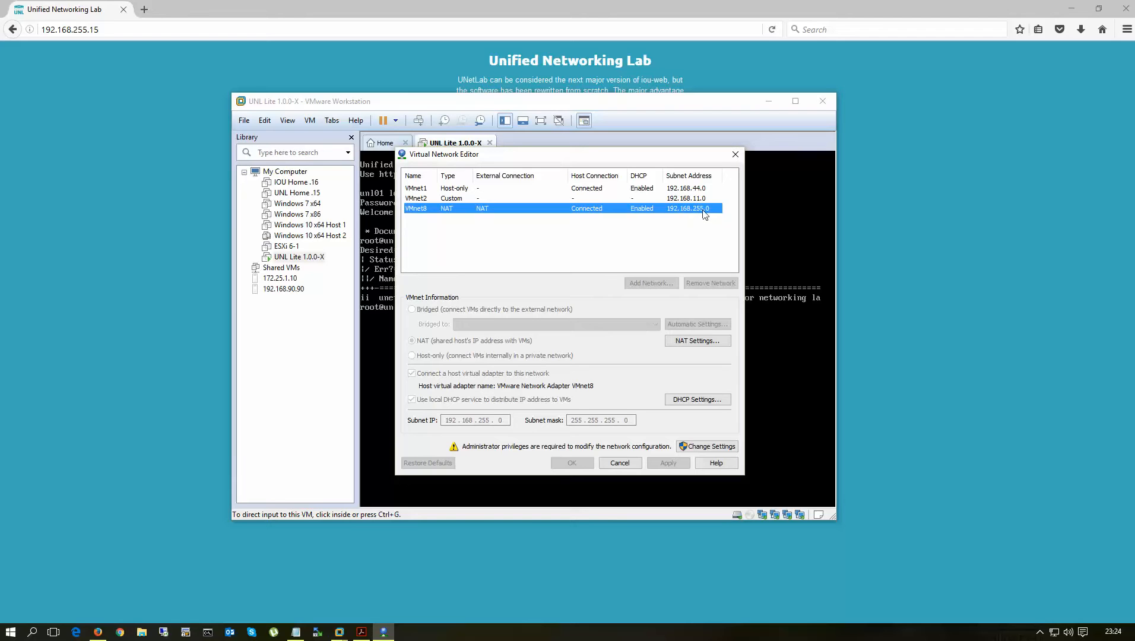
pyautogui.click(113, 29)
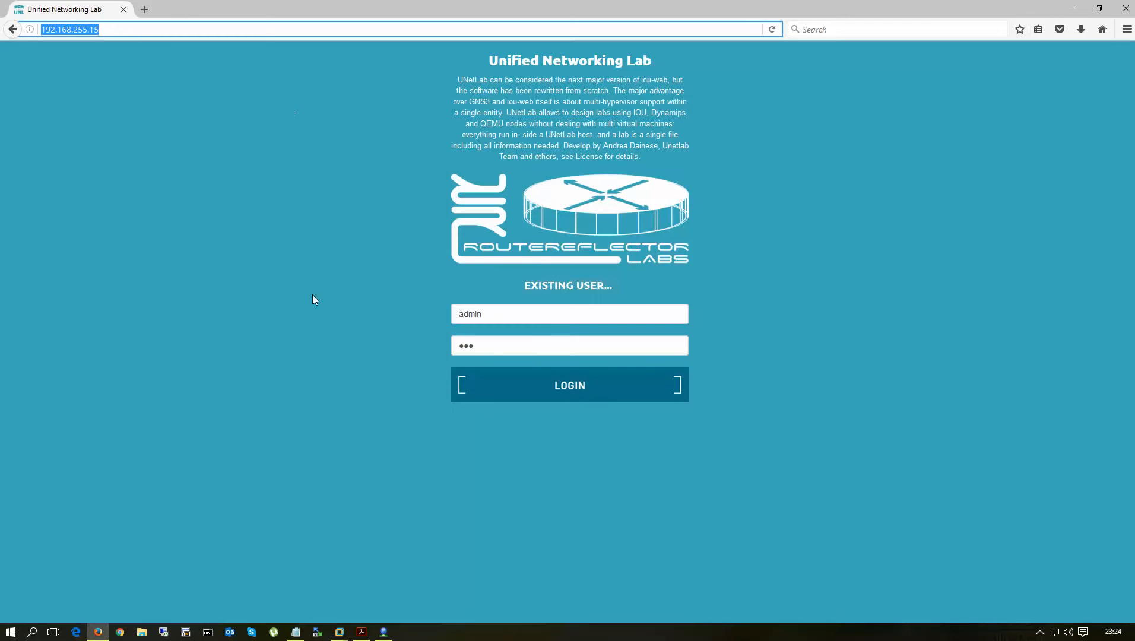
pyautogui.moveTo(339, 632)
pyautogui.click(393, 566)
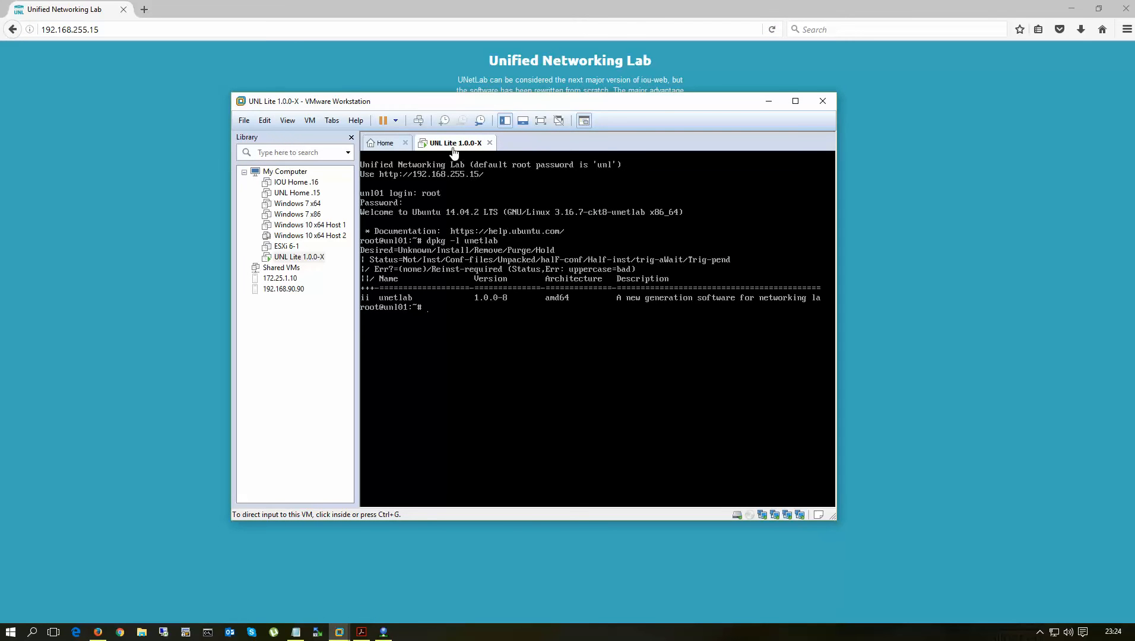
# - Run ipconfig in an administrator Command Prompt and highlight the VMnet8 adapter heading
pyautogui.click(208, 632)
pyautogui.click(204, 117)
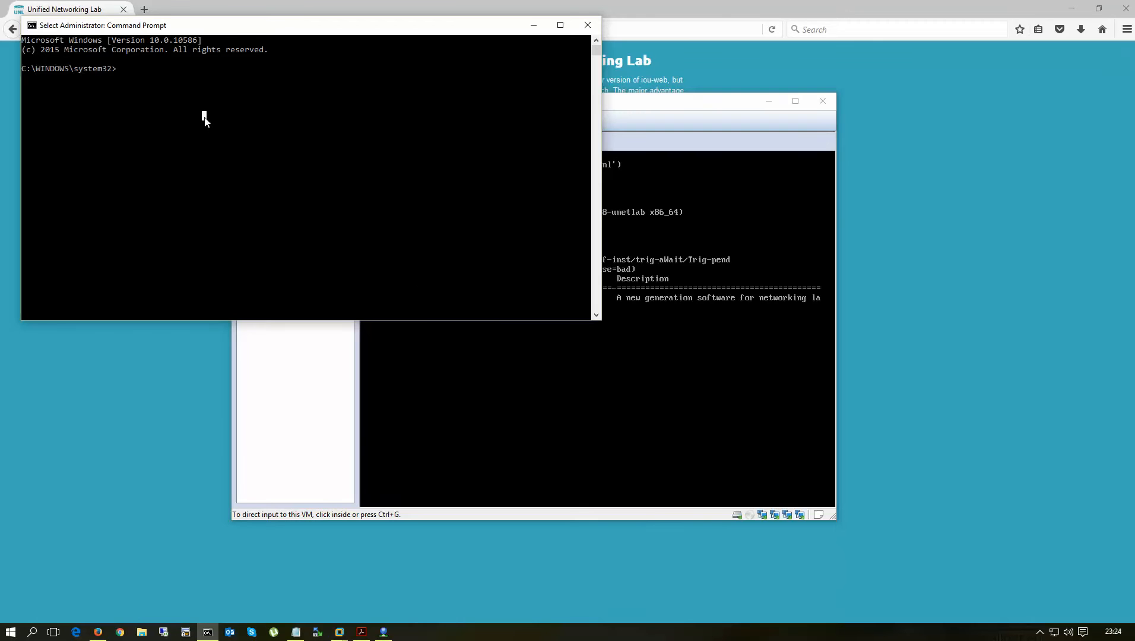
pyautogui.press('Escape')
pyautogui.write('ipconf')
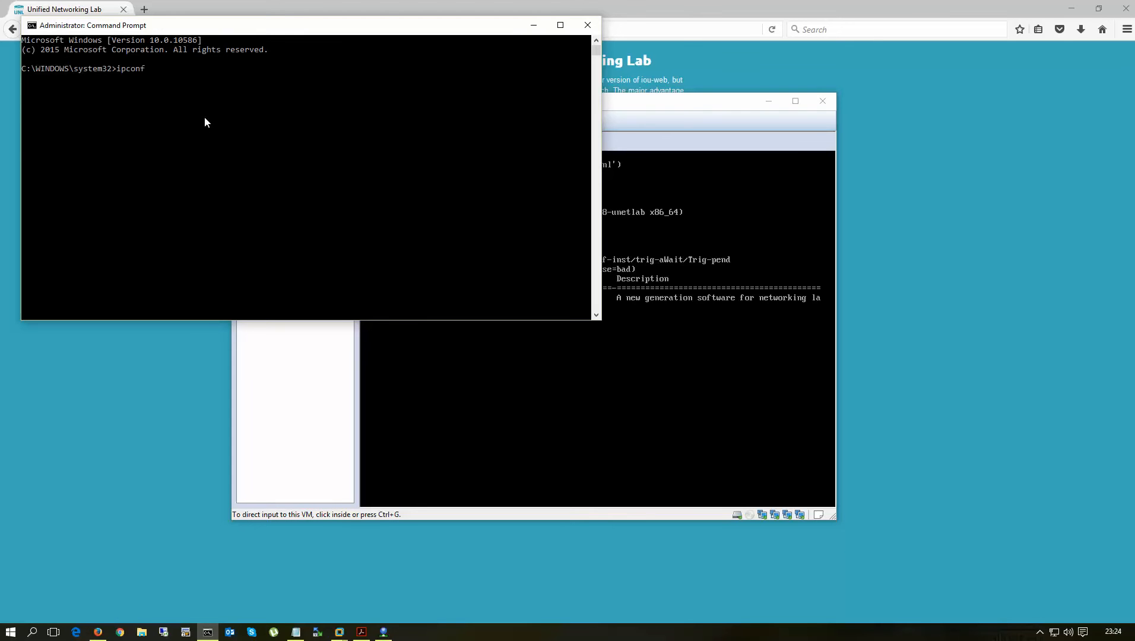
pyautogui.write('ig')
pyautogui.press('Return')
pyautogui.scroll(6, 332, 216)
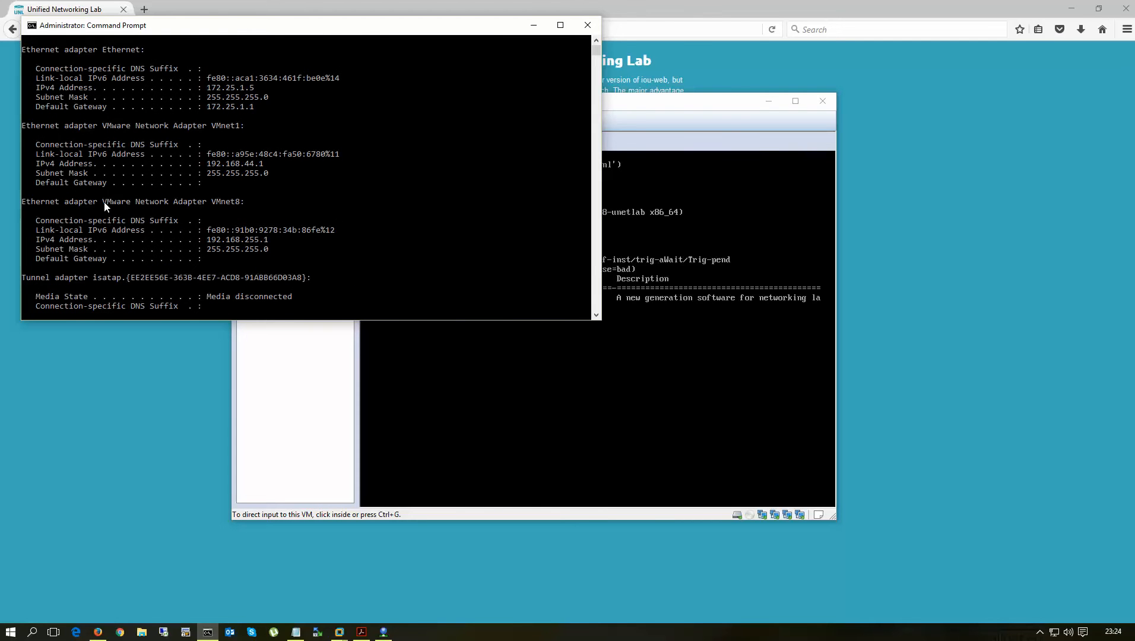
pyautogui.moveTo(104, 206); pyautogui.dragTo(249, 203)
# - Compare with VMnet8 in the network editor and highlight the host's IPv4 address 192.168.255.1
pyautogui.click(383, 631)
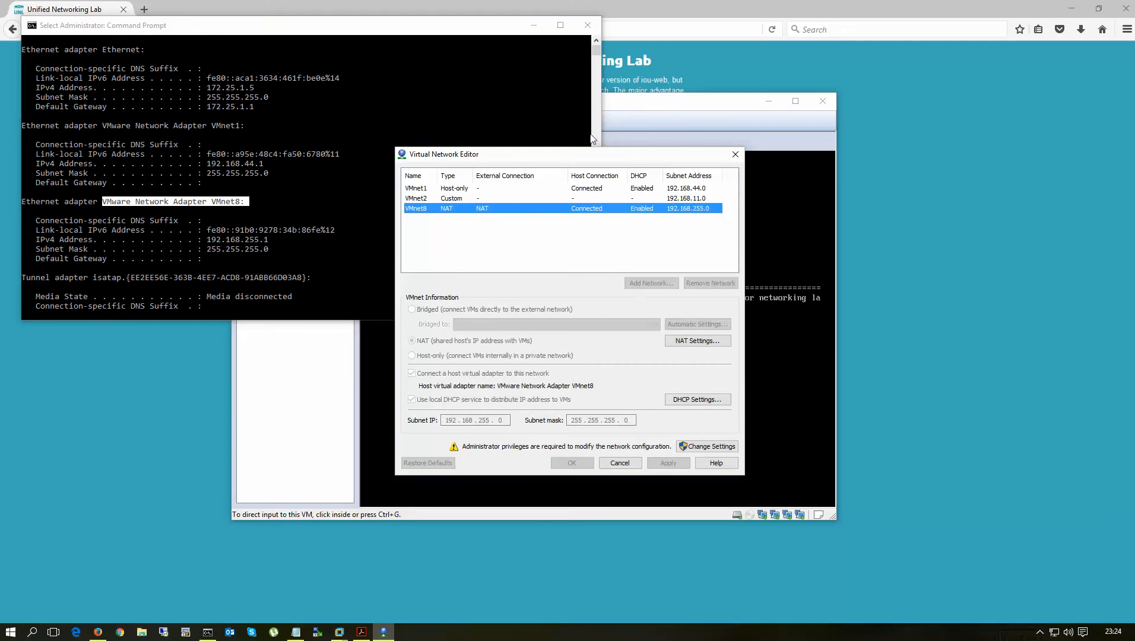
pyautogui.click(421, 201)
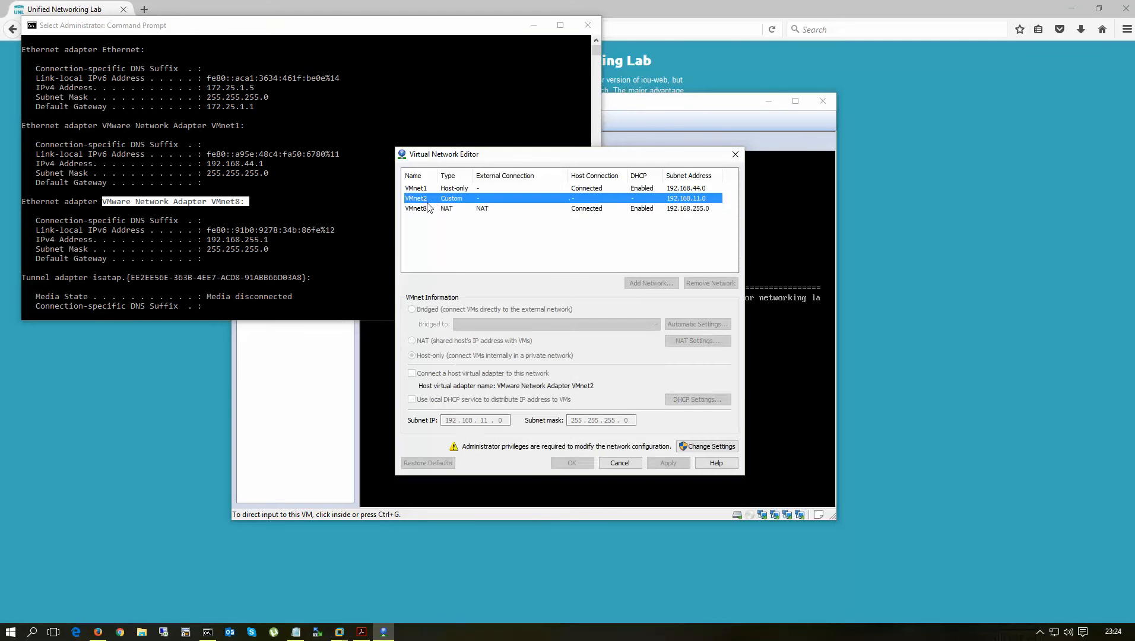
pyautogui.click(430, 210)
pyautogui.click(254, 241)
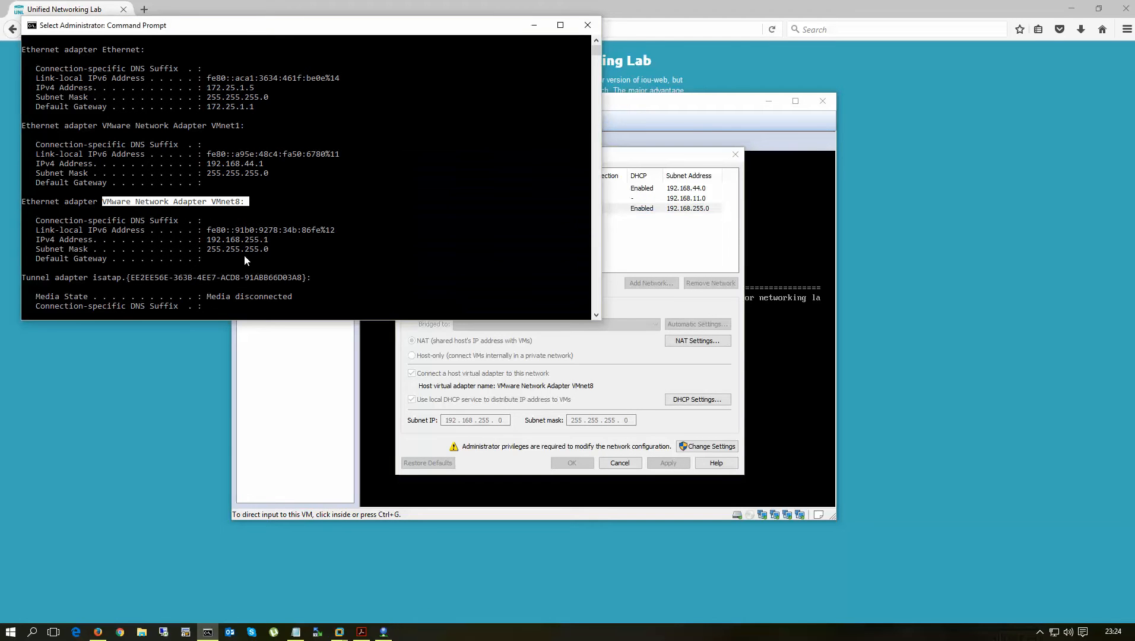
pyautogui.moveTo(209, 245); pyautogui.dragTo(270, 244)
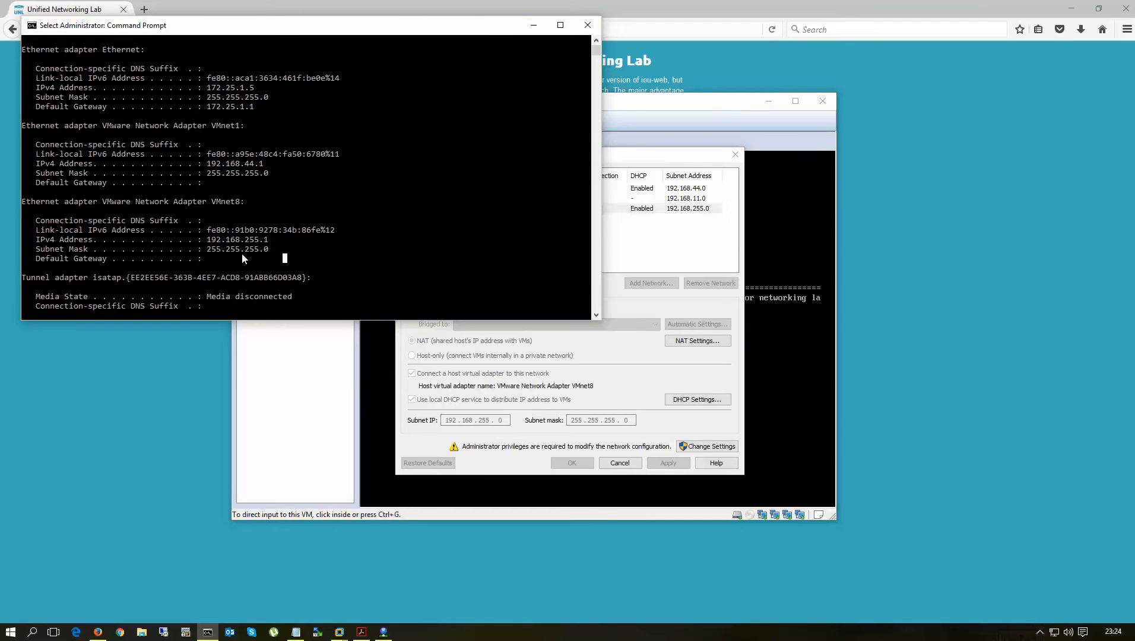
pyautogui.moveTo(208, 243); pyautogui.dragTo(265, 245)
# - Review VMnet8's NAT settings, cancel out of the editor, and reselect 192.168.255.1 in the ipconfig output
pyautogui.click(645, 386)
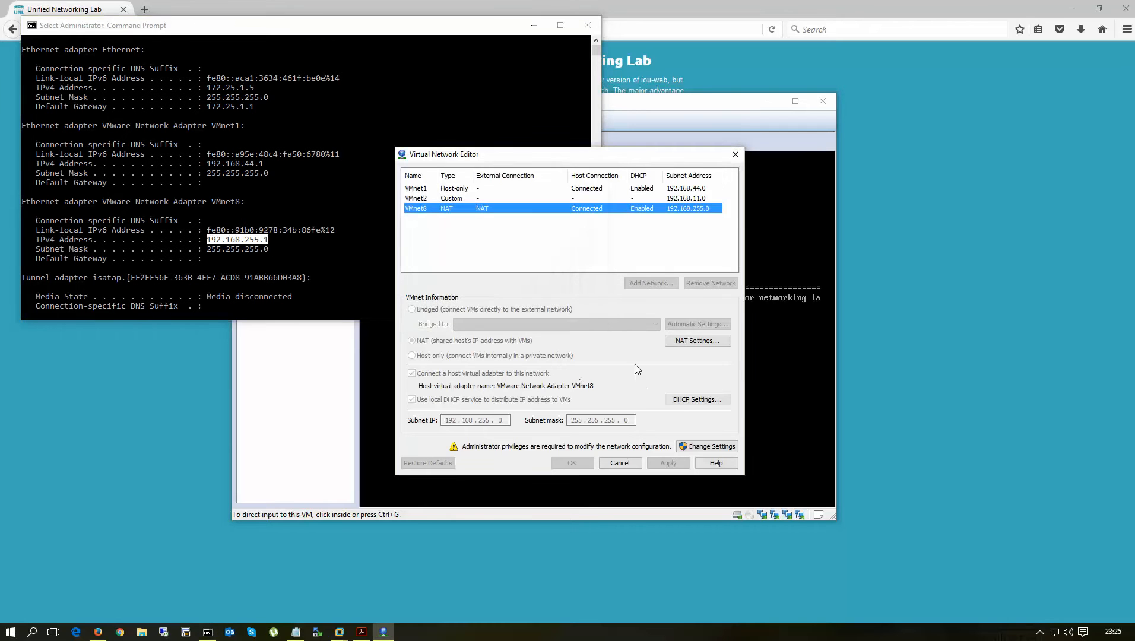
pyautogui.click(691, 342)
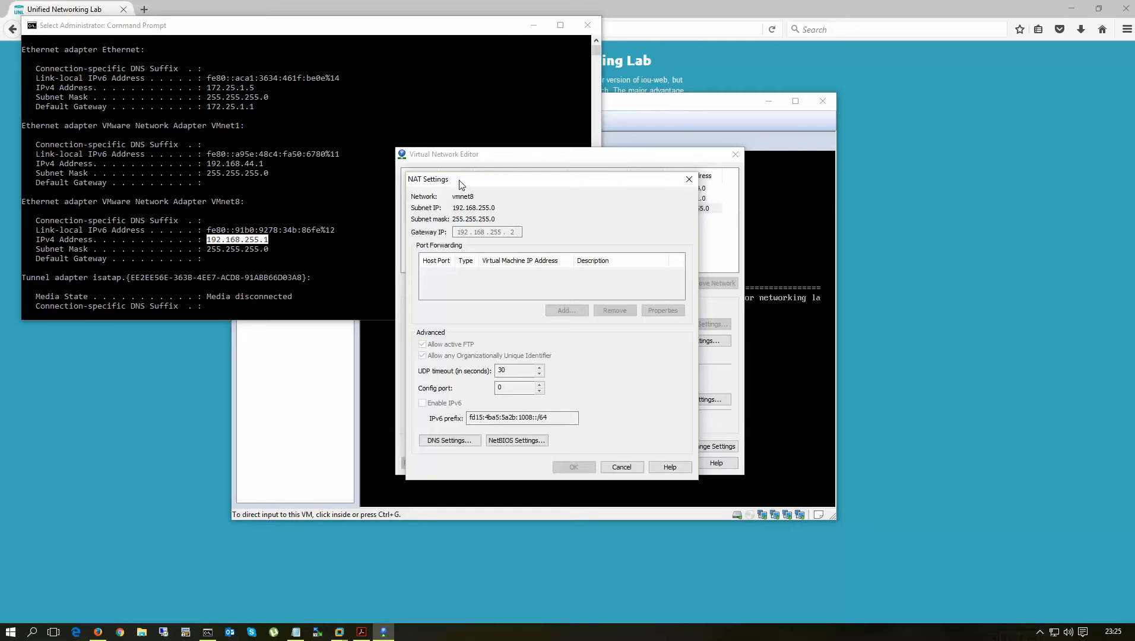
pyautogui.click(622, 467)
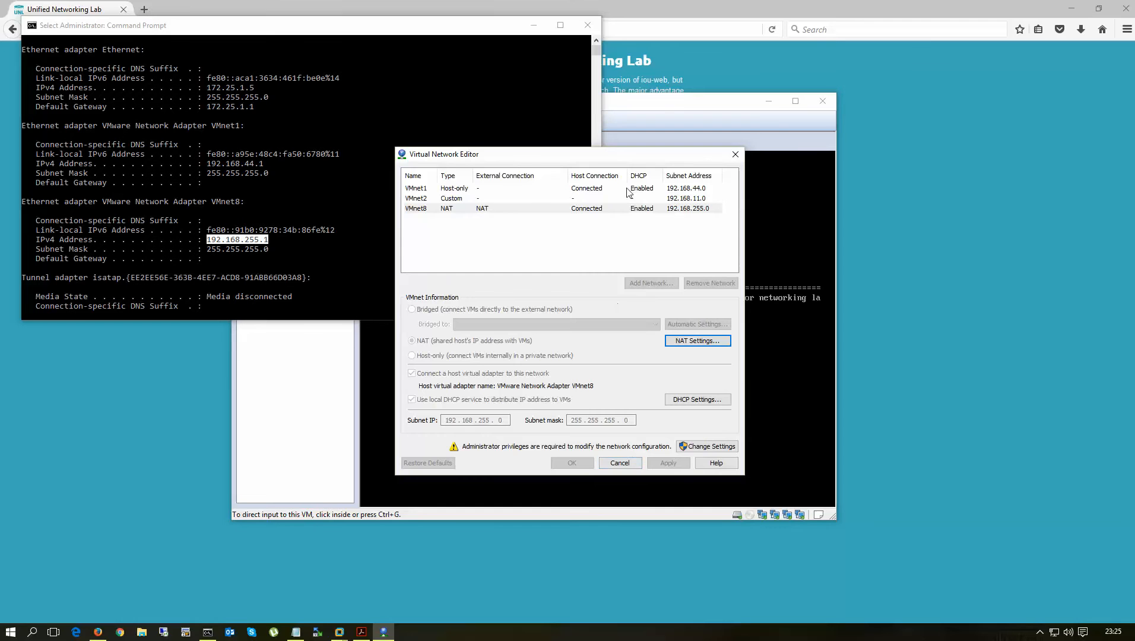
pyautogui.click(620, 463)
pyautogui.click(337, 250)
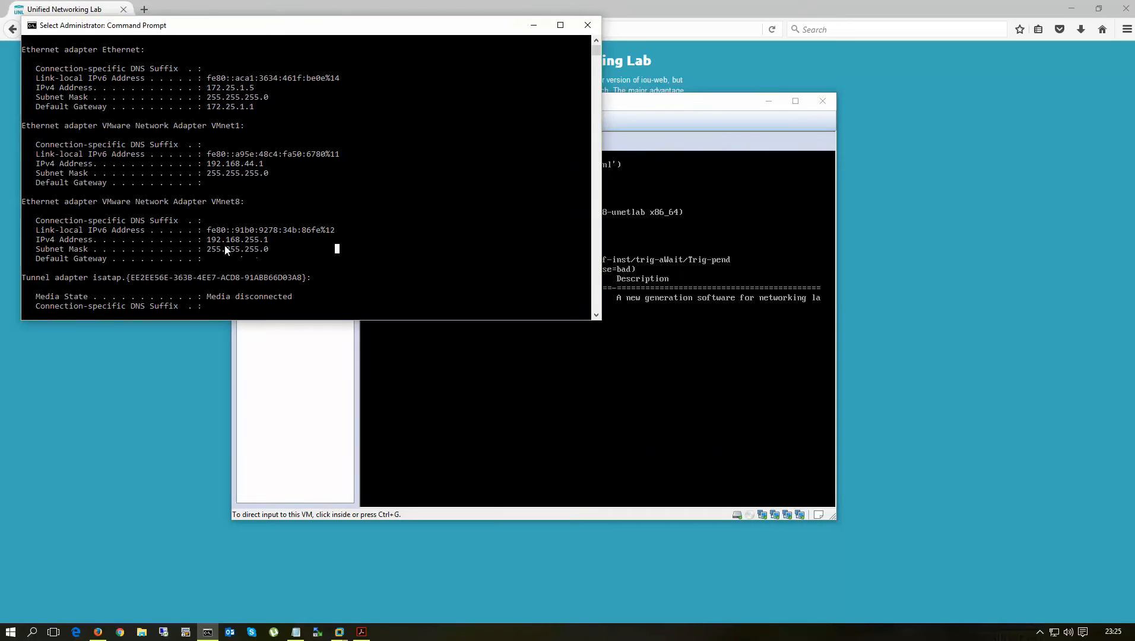
pyautogui.moveTo(208, 241); pyautogui.dragTo(269, 244)
# - Minimize VMware and Command Prompt, log in to UNetLab at 192.168.255.15, and close the open lab
pyautogui.click(677, 104)
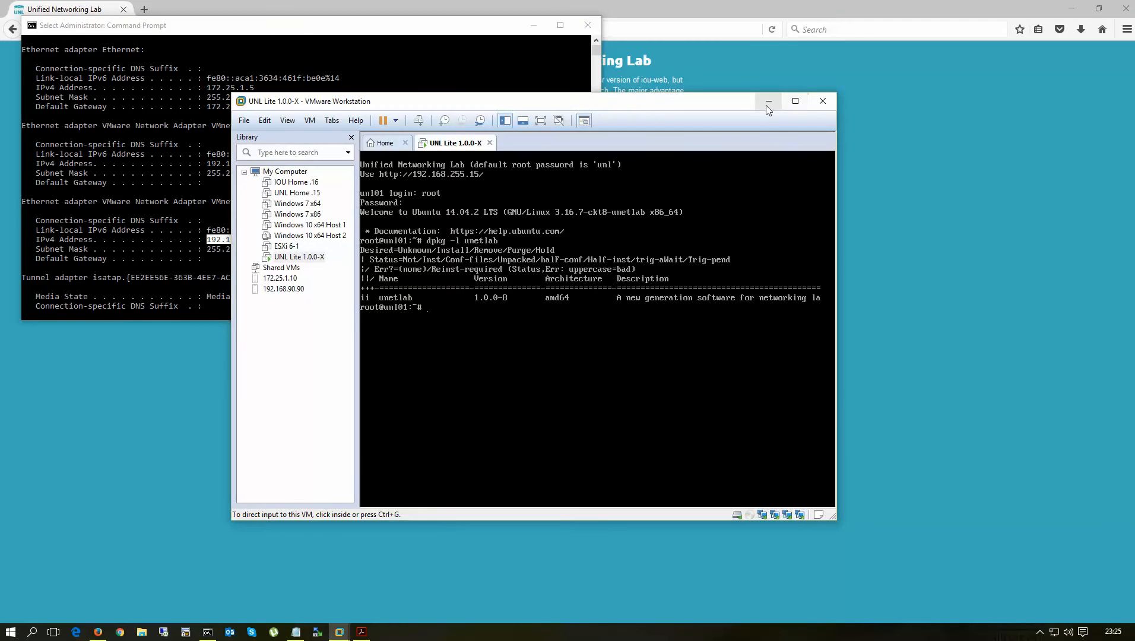
pyautogui.click(767, 103)
pyautogui.click(533, 24)
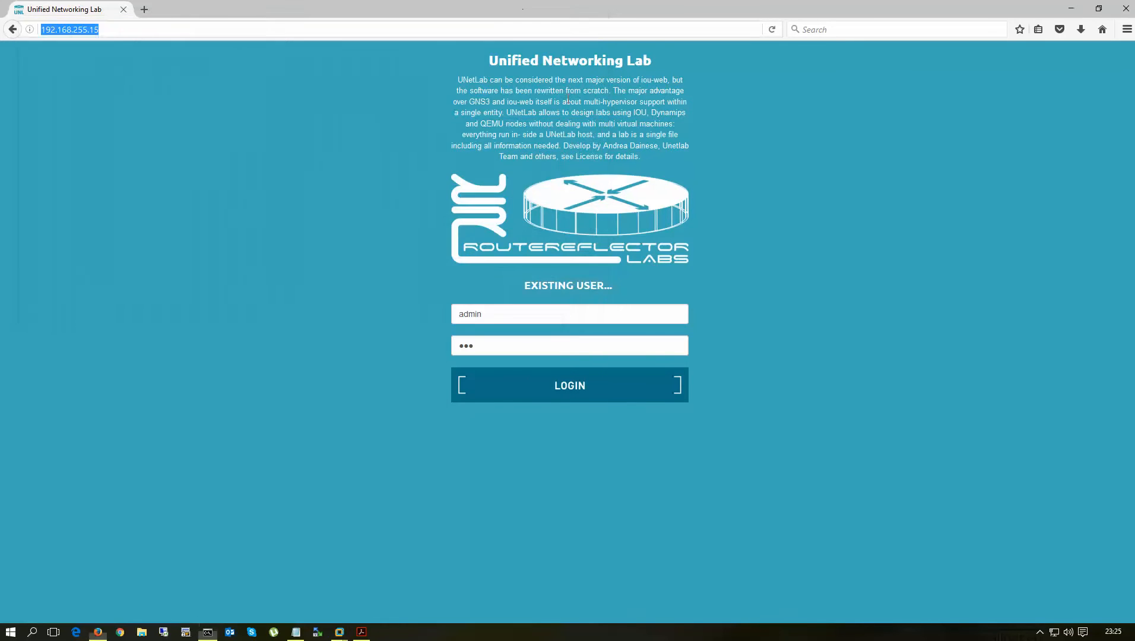
pyautogui.click(538, 387)
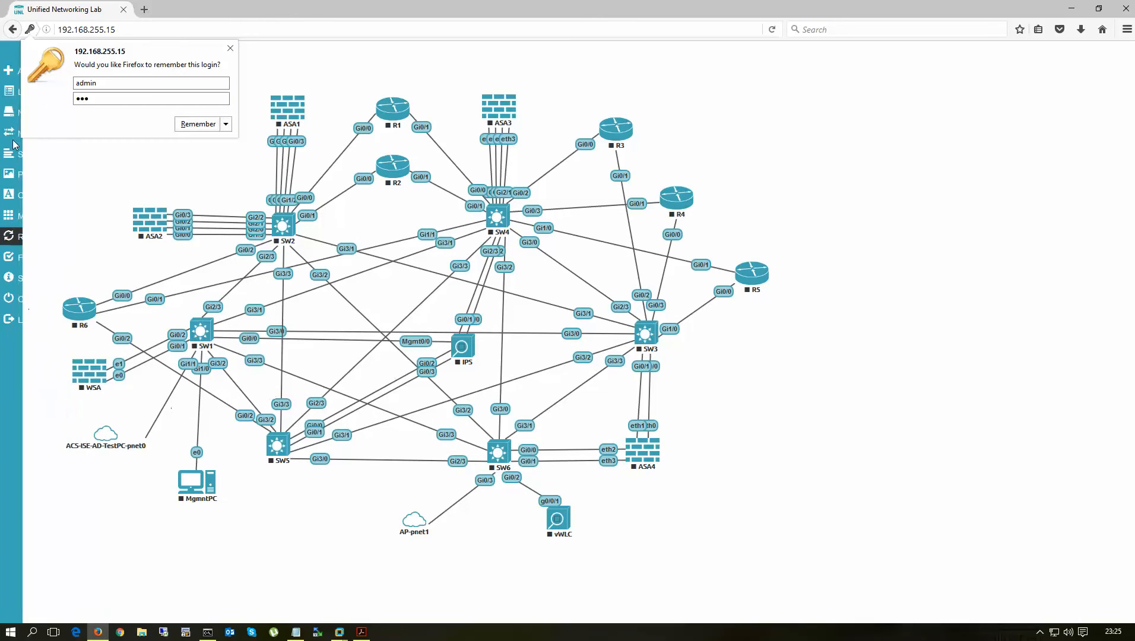
pyautogui.click(191, 125)
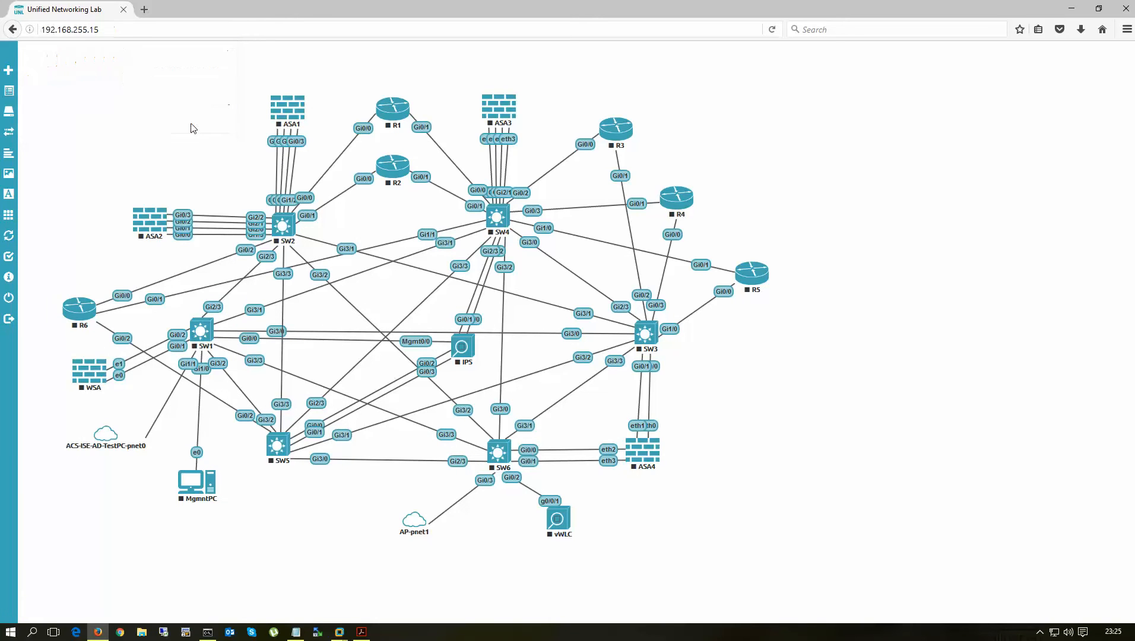
pyautogui.click(16, 298)
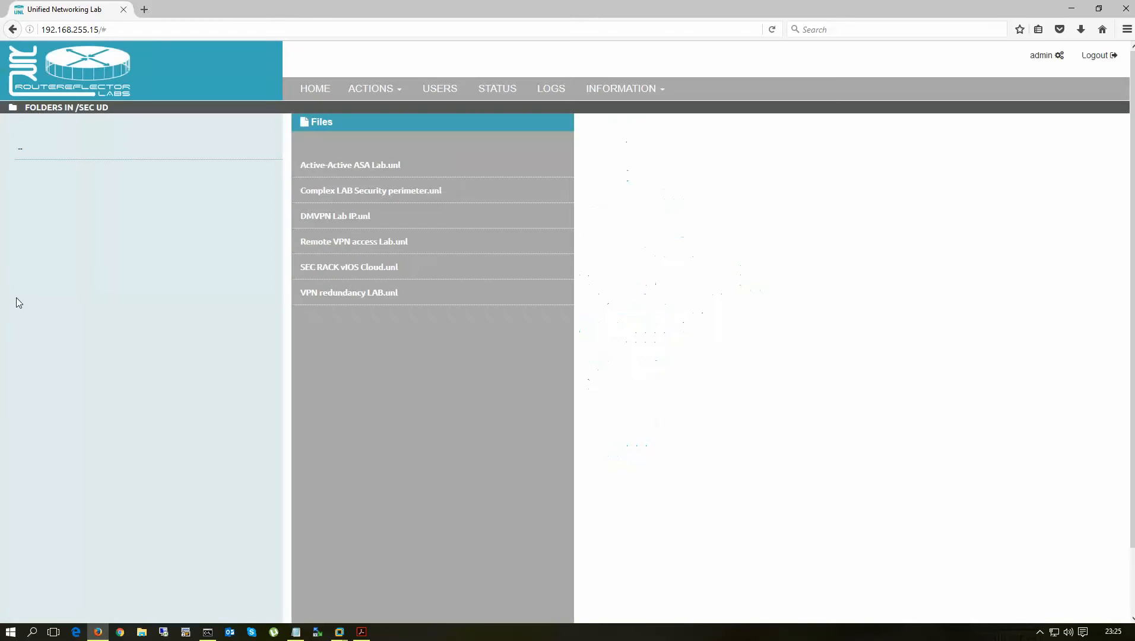
# - Create a new lab named test-asdm, version 1, in the SEC UD folder
pyautogui.click(375, 90)
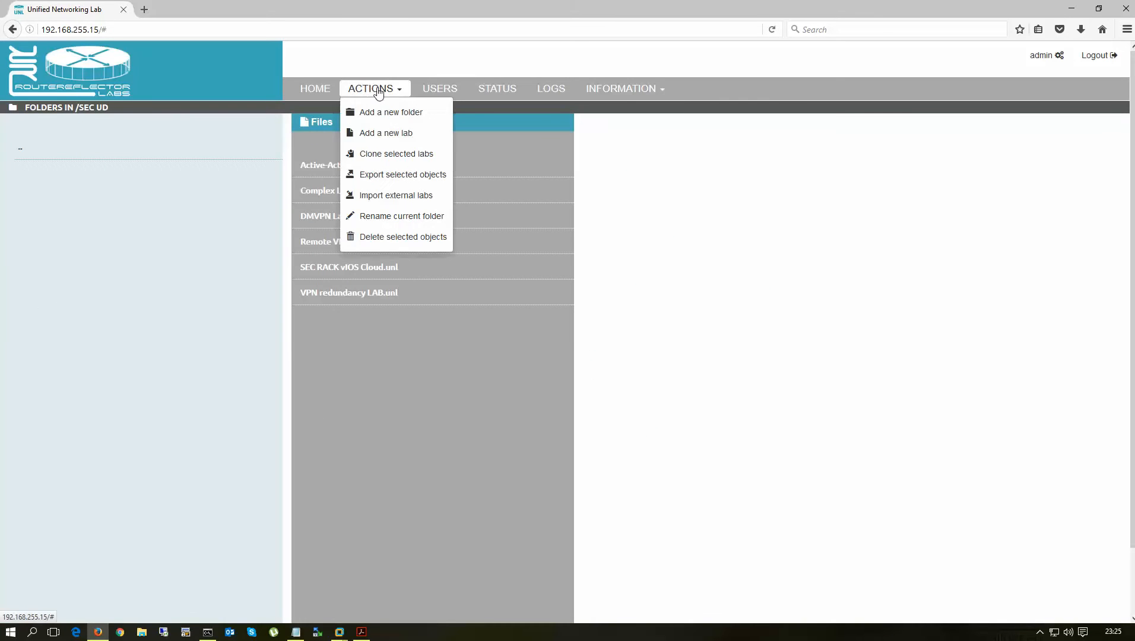
pyautogui.click(401, 138)
pyautogui.click(362, 151)
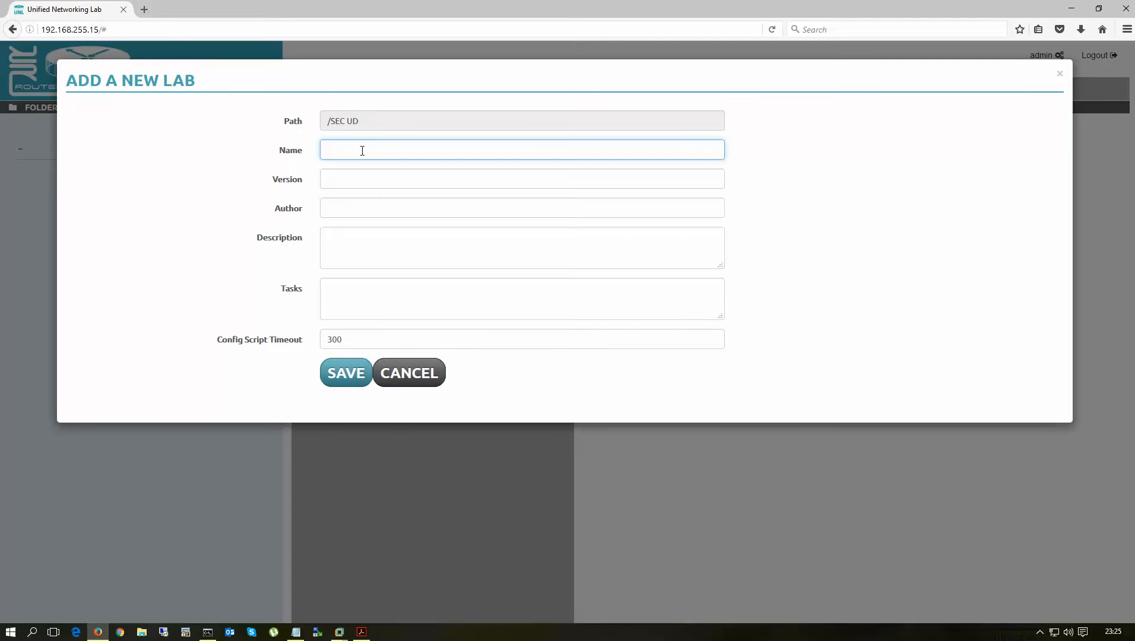
pyautogui.write('test-asdm')
pyautogui.press('Tab')
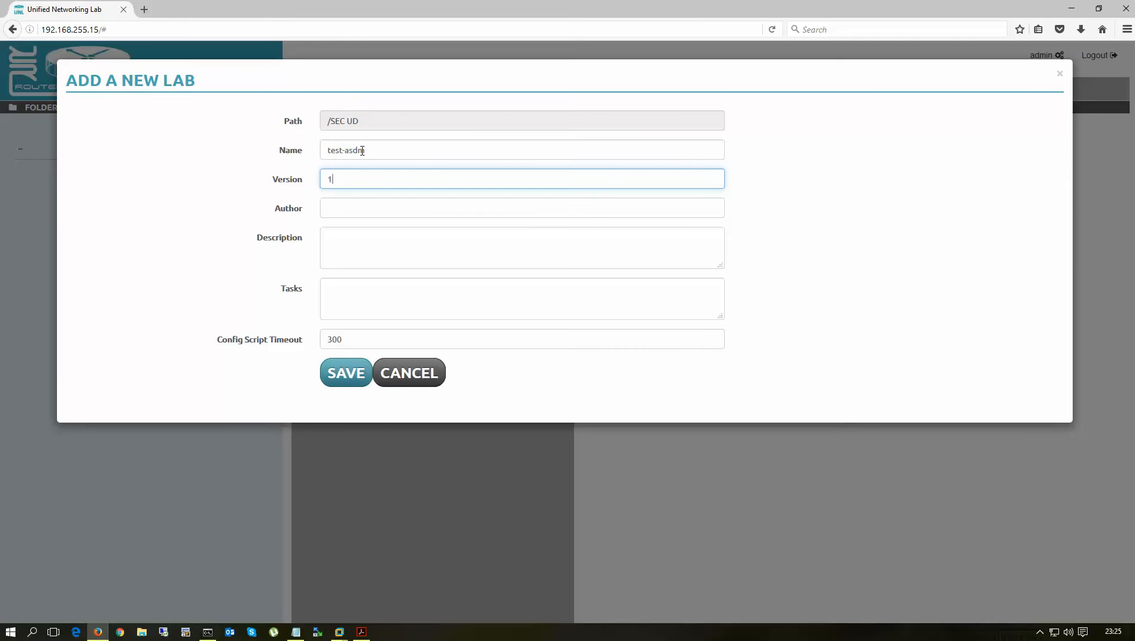
pyautogui.press('Tab')
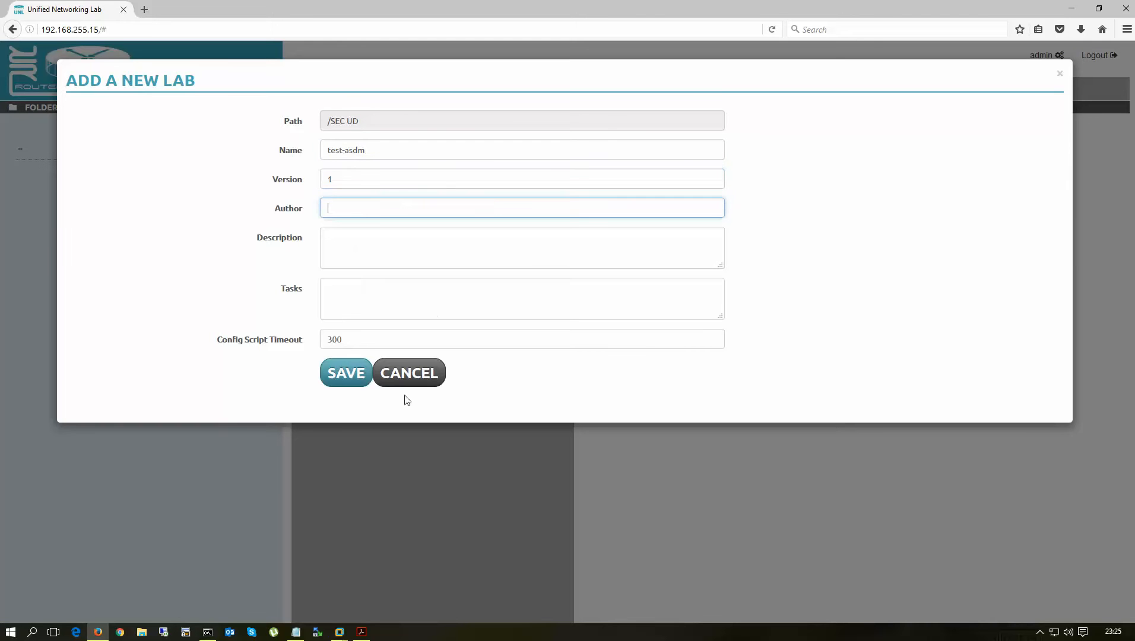
pyautogui.click(339, 374)
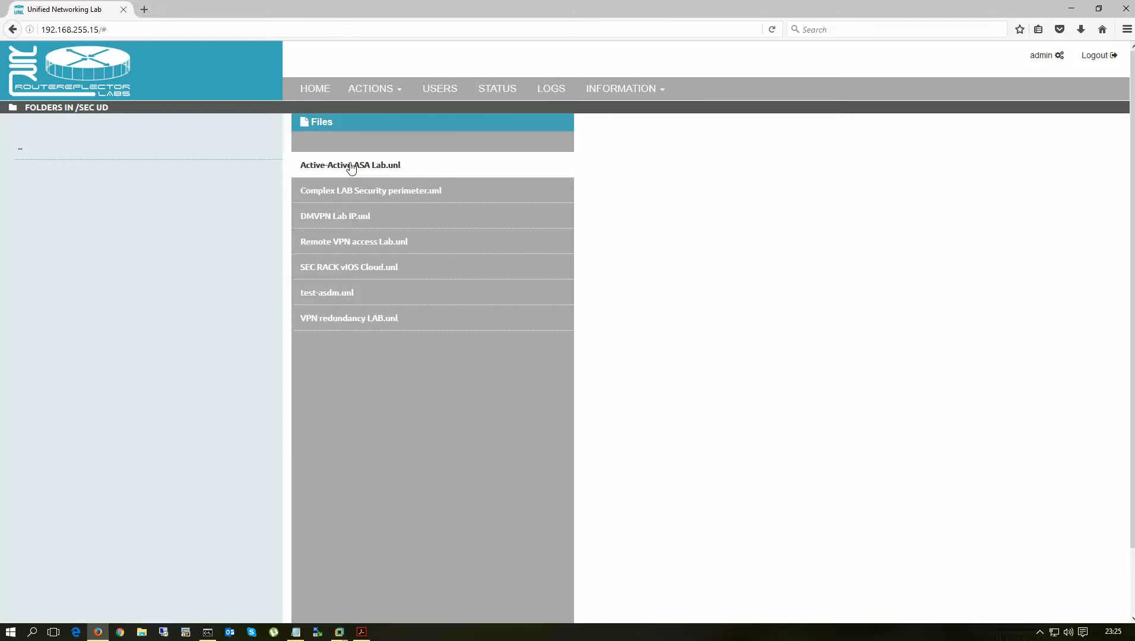
# - Open test-asdm.unl and begin adding a node on its empty canvas
pyautogui.click(326, 295)
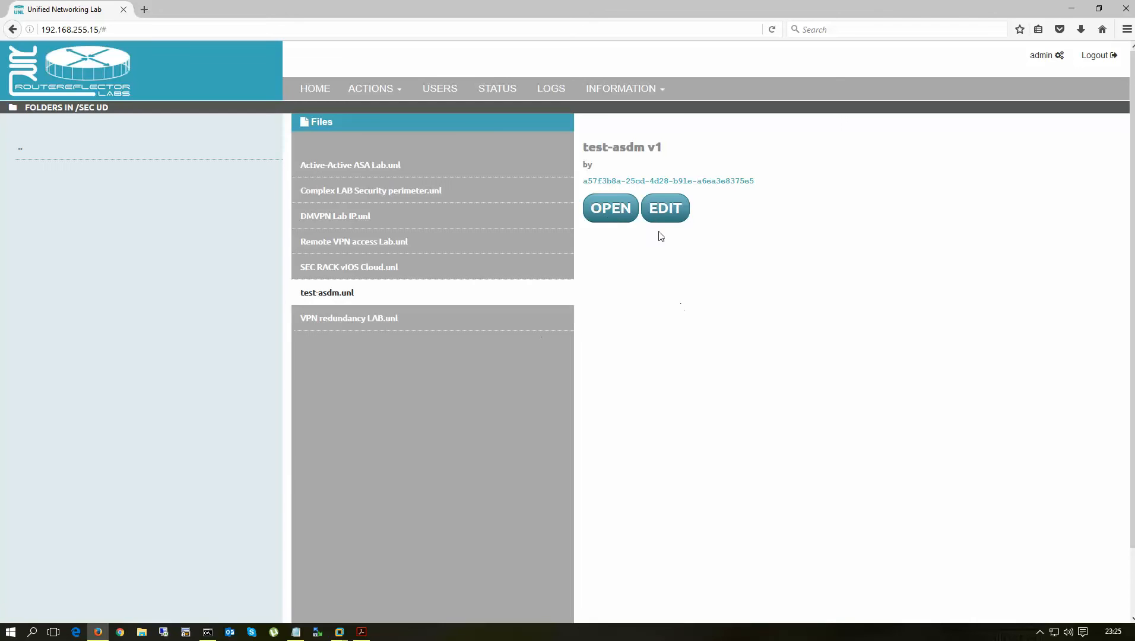
pyautogui.click(610, 220)
pyautogui.rightClick(469, 178)
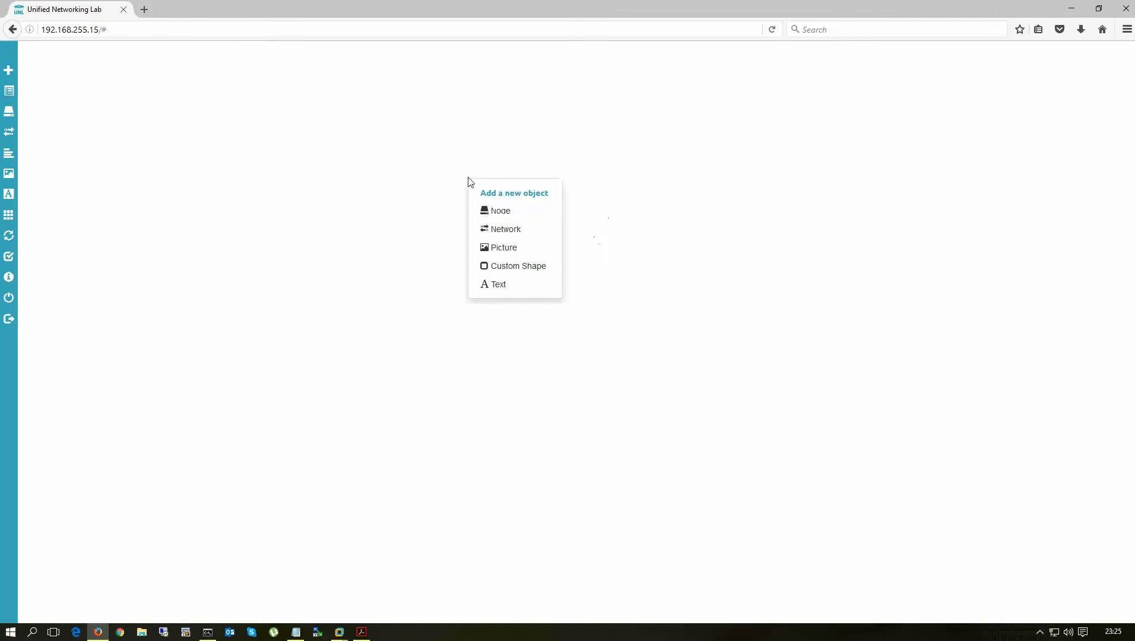
pyautogui.click(508, 214)
pyautogui.click(450, 234)
pyautogui.click(532, 121)
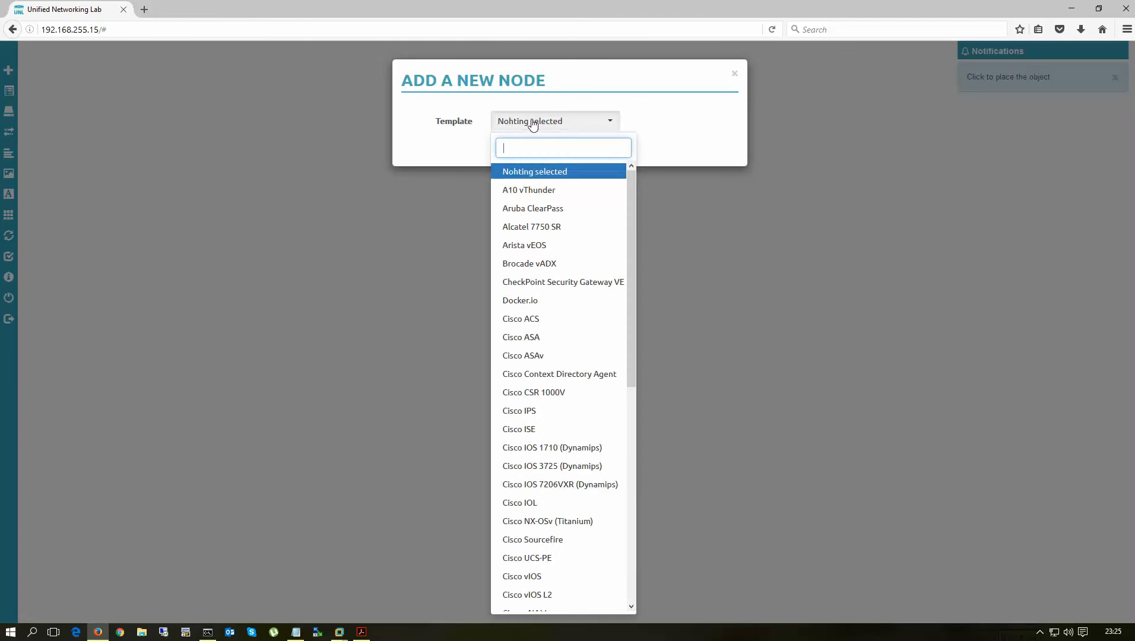
# - Add an ASAv node from the Cisco ASAv template with image asav-961 and nudge it into place
pyautogui.click(529, 356)
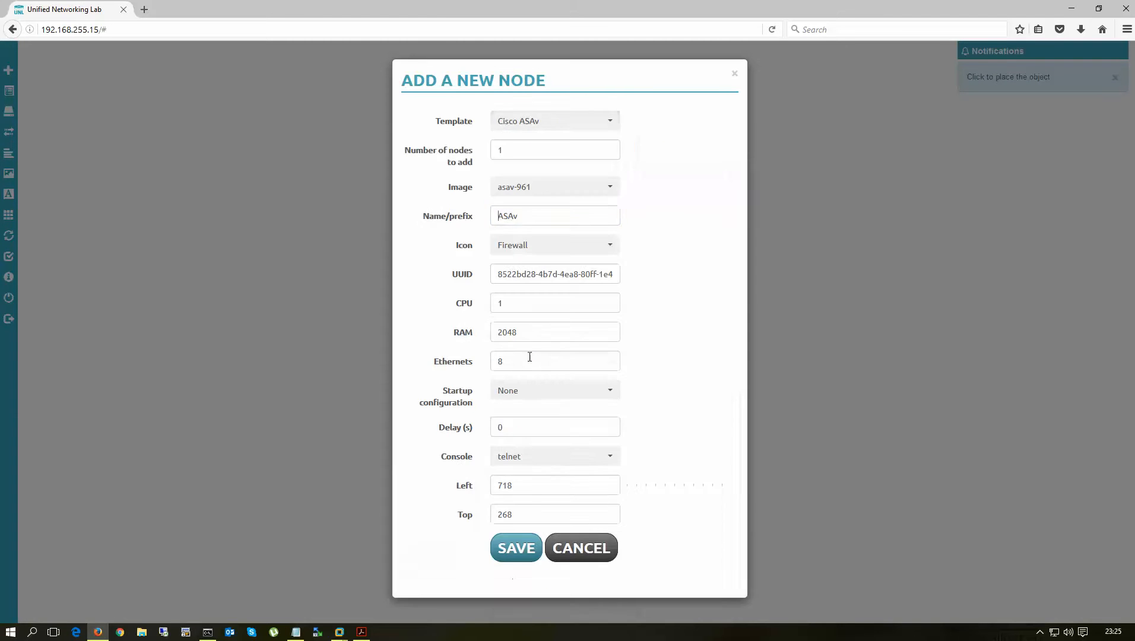
pyautogui.click(538, 188)
pyautogui.click(533, 233)
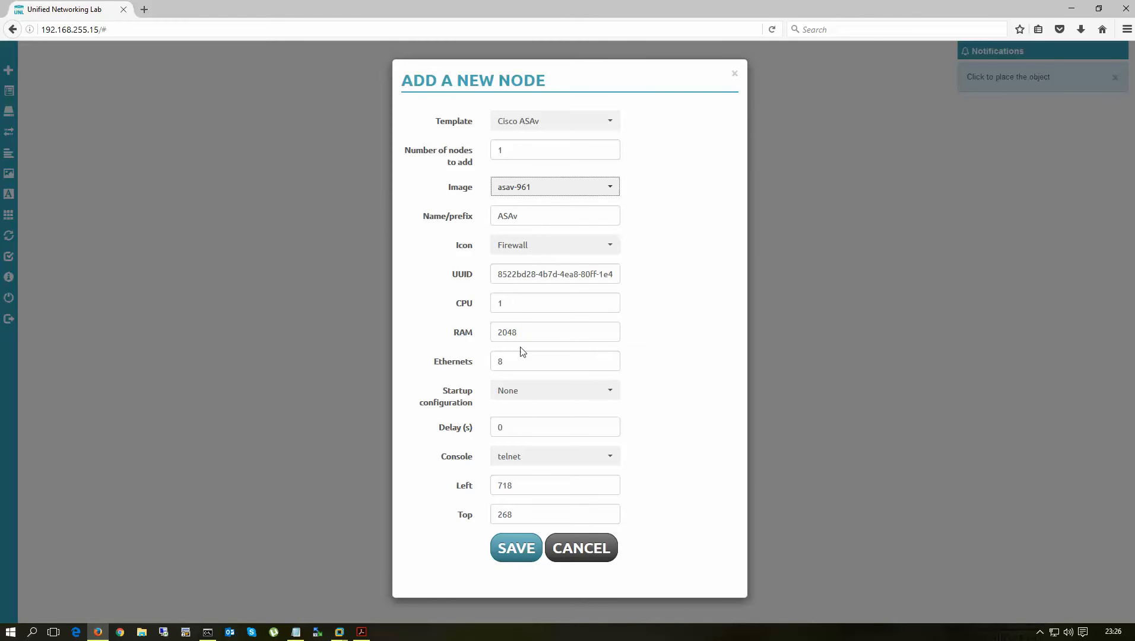
pyautogui.click(515, 549)
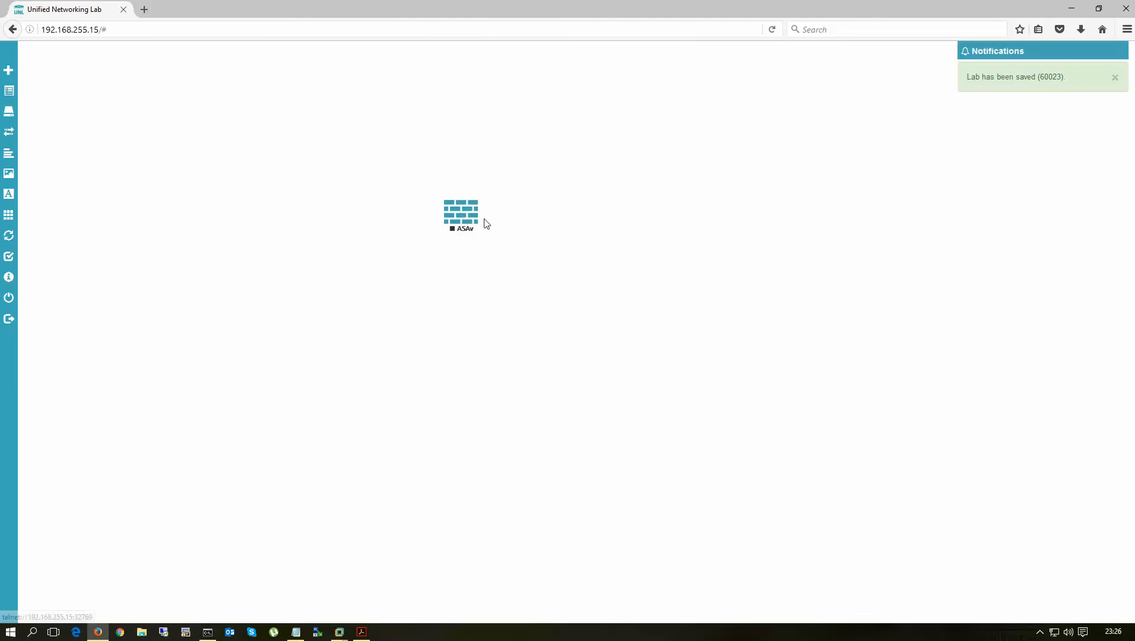
pyautogui.moveTo(486, 223)
pyautogui.mouseDown()
pyautogui.moveTo(461, 210)
pyautogui.moveTo(474, 217)
pyautogui.mouseUp()
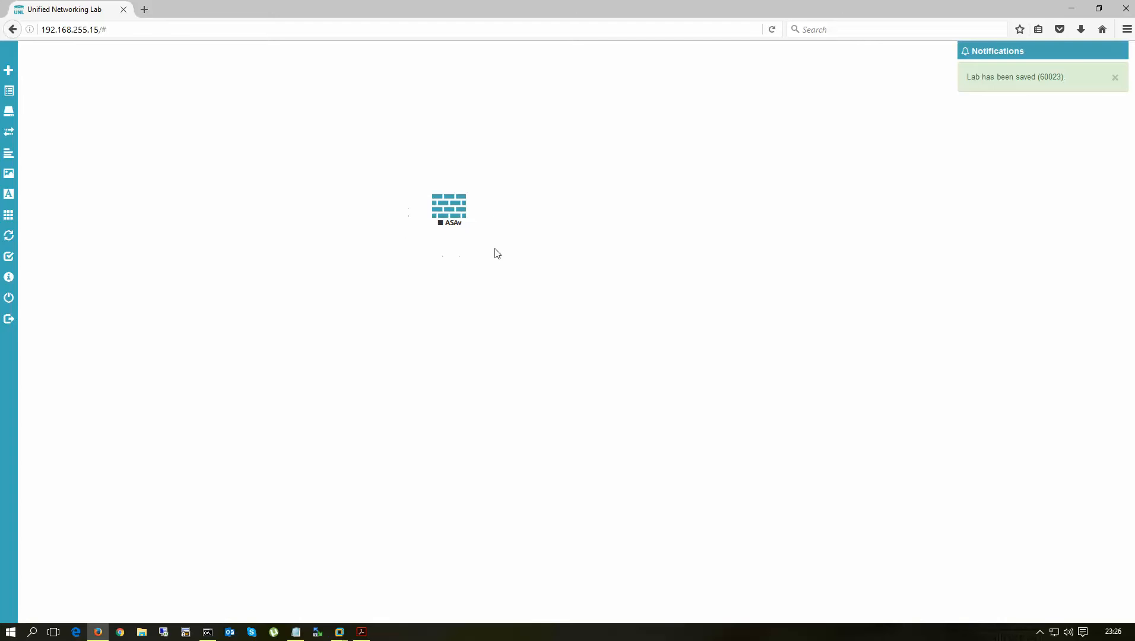
pyautogui.moveTo(340, 631)
pyautogui.click(392, 564)
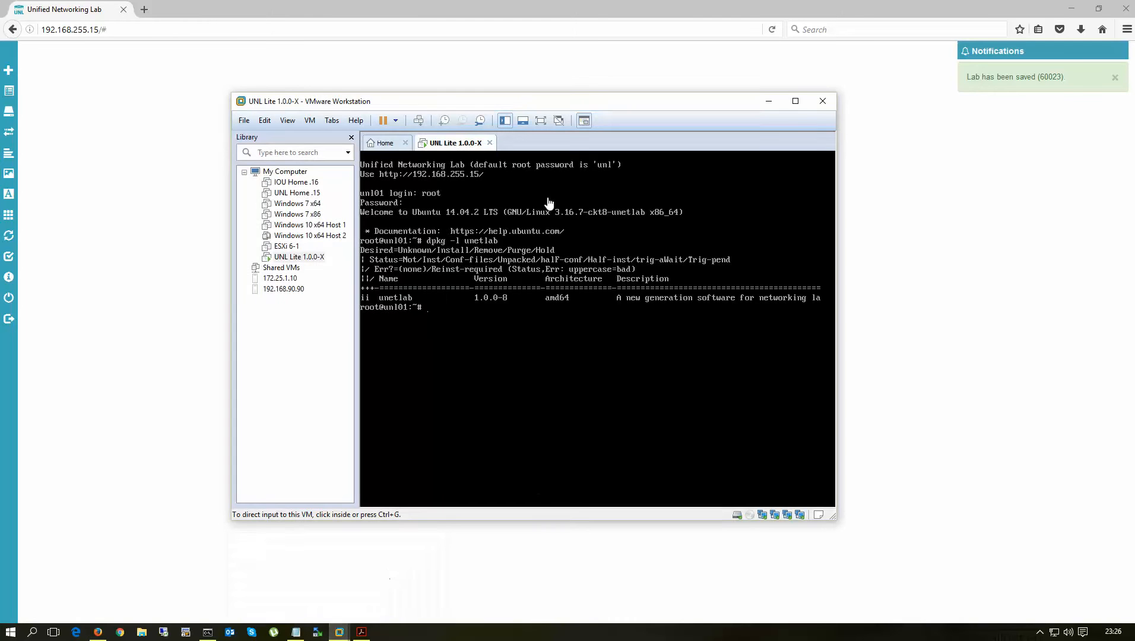
pyautogui.rightClick(452, 145)
pyautogui.click(490, 307)
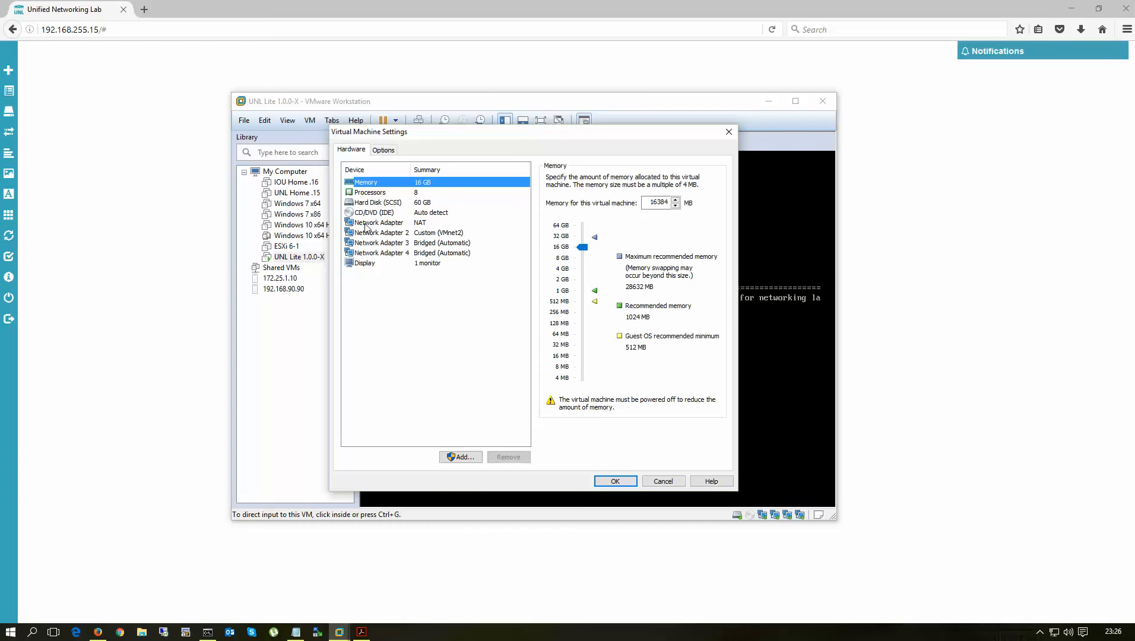
pyautogui.click(366, 224)
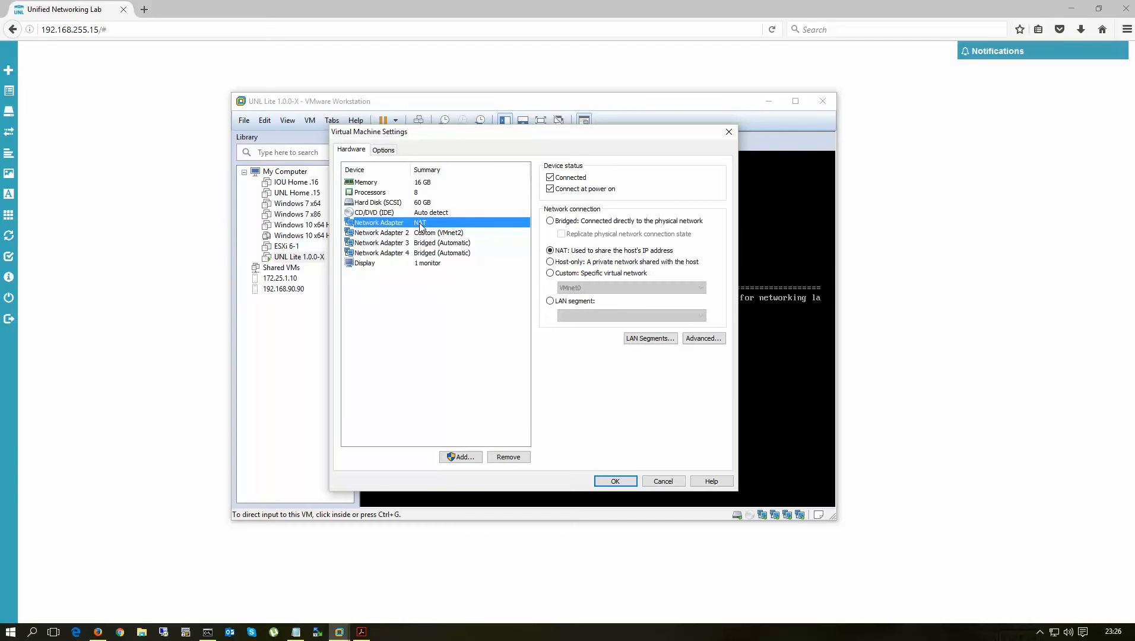
pyautogui.click(181, 213)
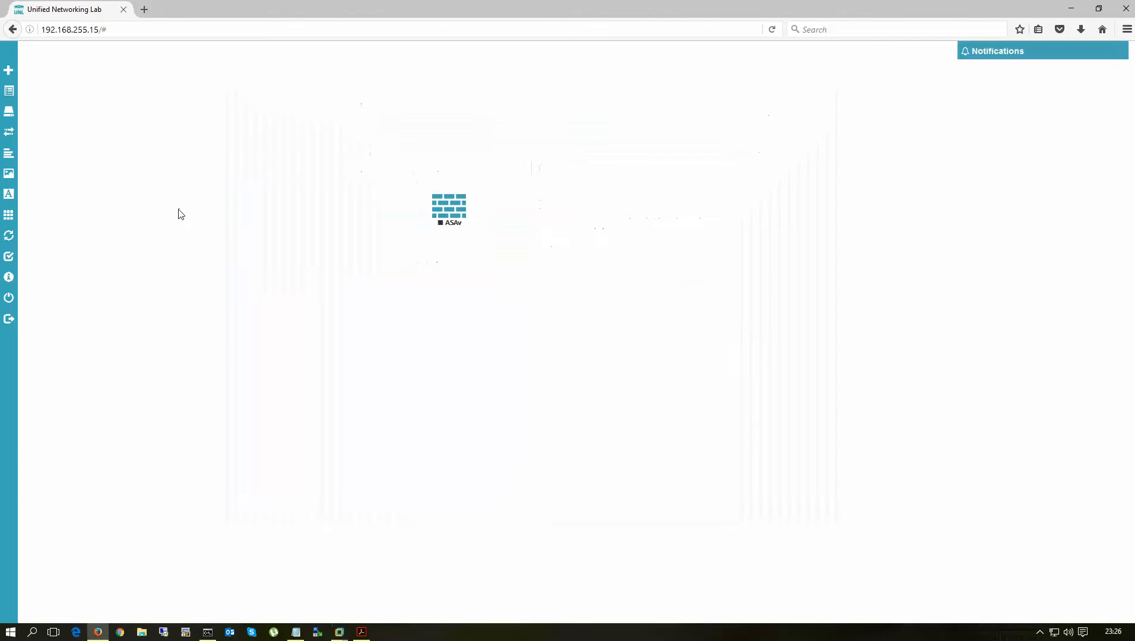
# - Place a pnet0 network named NAT_LAN to the right of the ASAv node and save it
pyautogui.rightClick(601, 149)
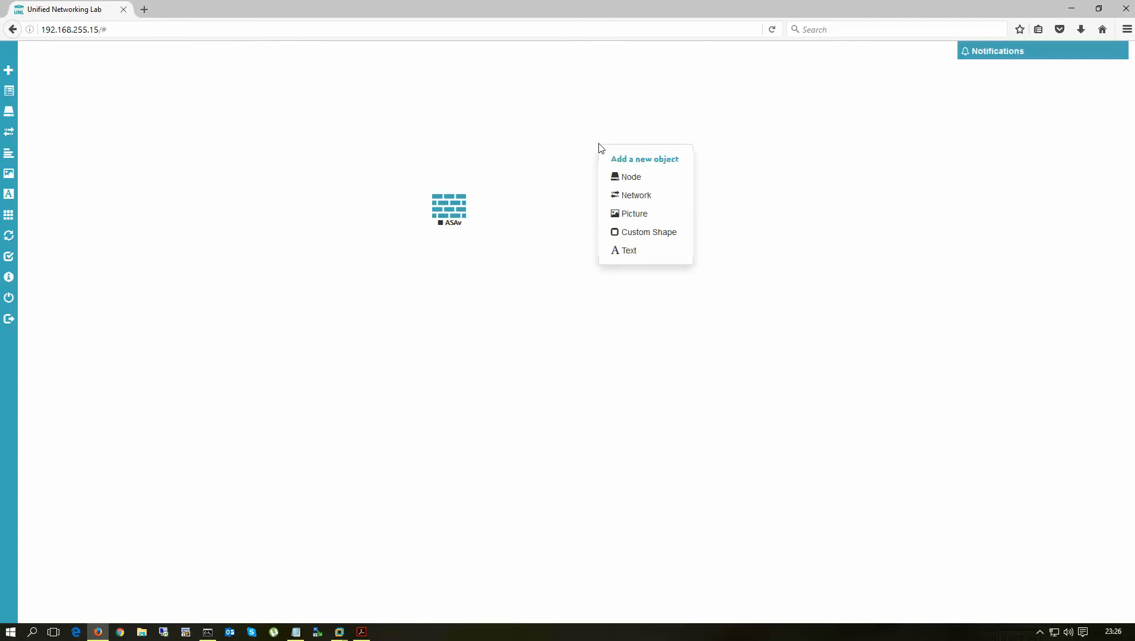
pyautogui.click(651, 178)
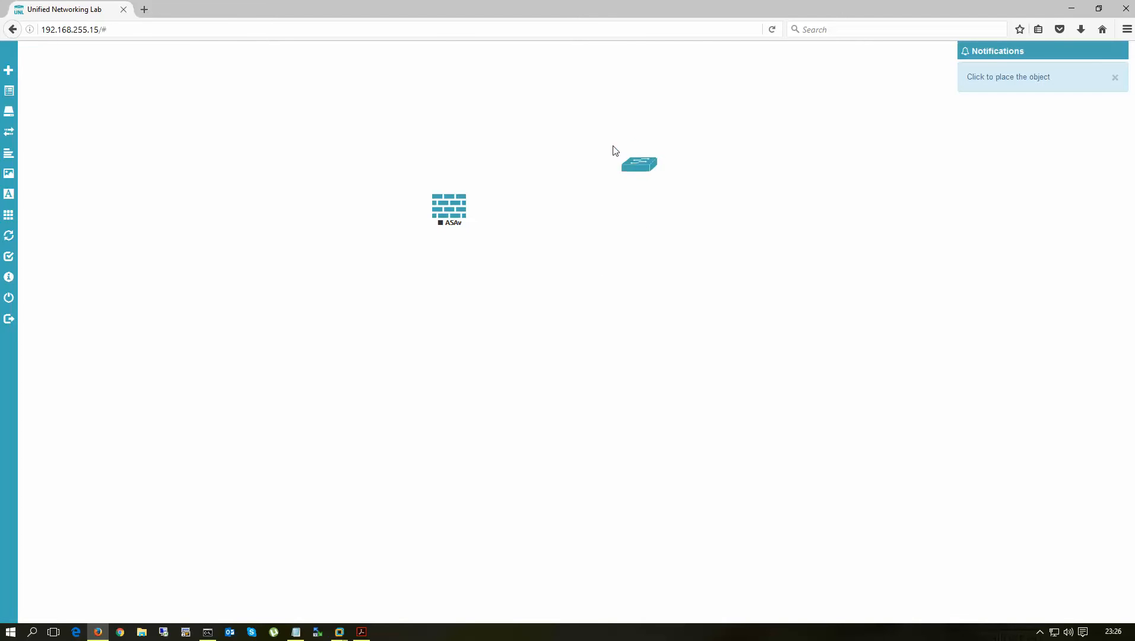
pyautogui.click(613, 148)
pyautogui.click(526, 189)
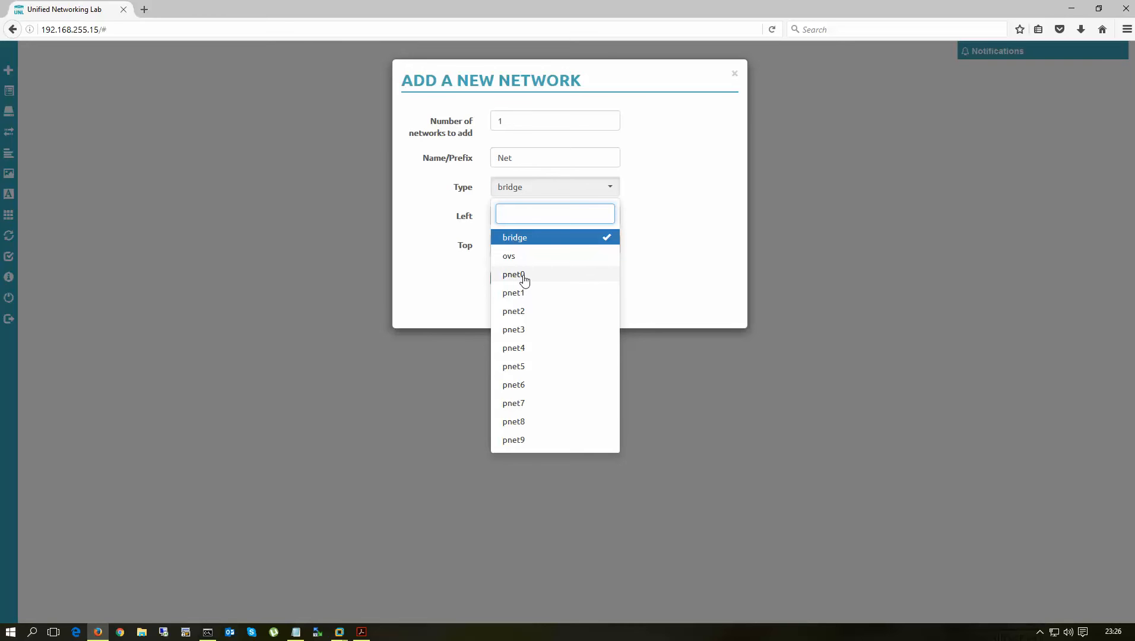
pyautogui.click(524, 277)
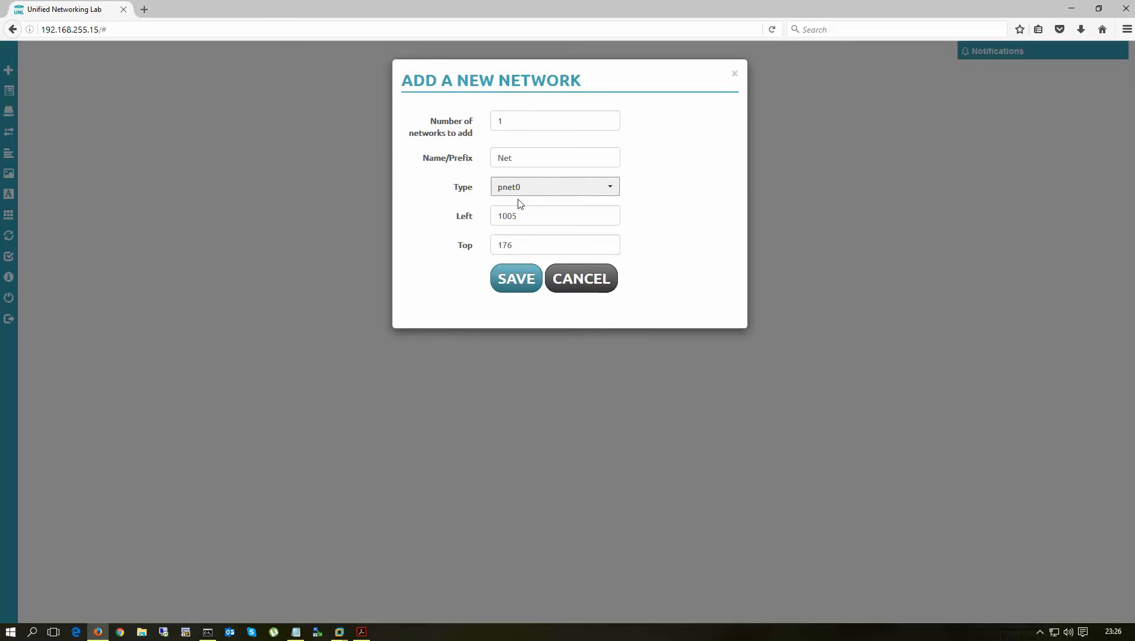
pyautogui.moveTo(530, 158); pyautogui.dragTo(486, 158)
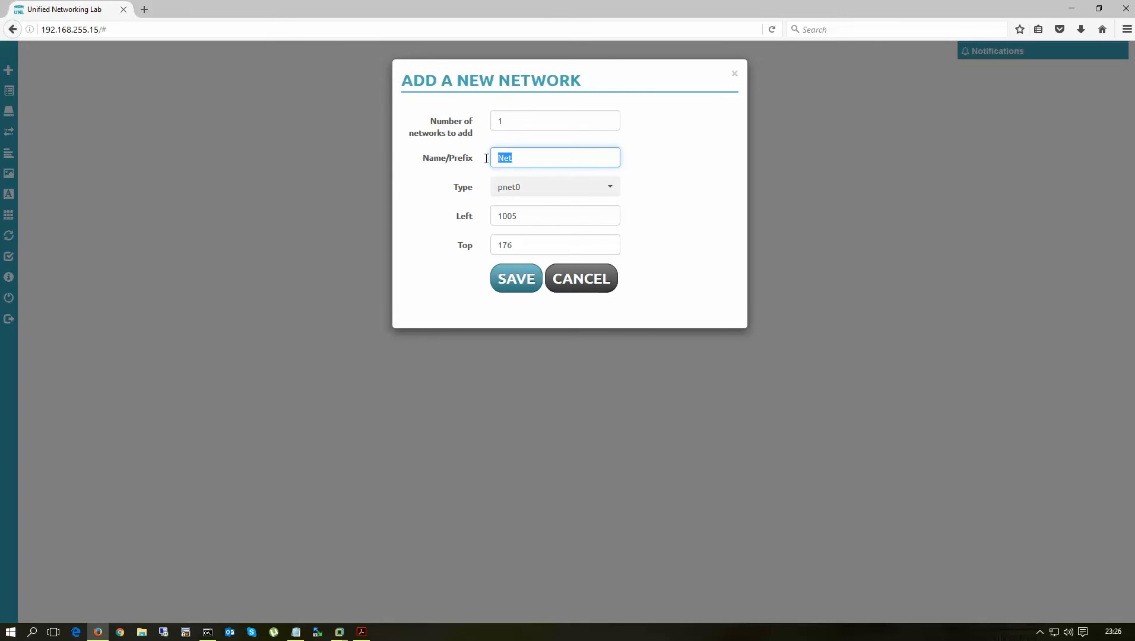
pyautogui.write('NAT_LAN')
pyautogui.doubleClick(562, 158)
pyautogui.click(561, 159)
pyautogui.moveTo(494, 156); pyautogui.dragTo(494, 157)
pyautogui.click(542, 158)
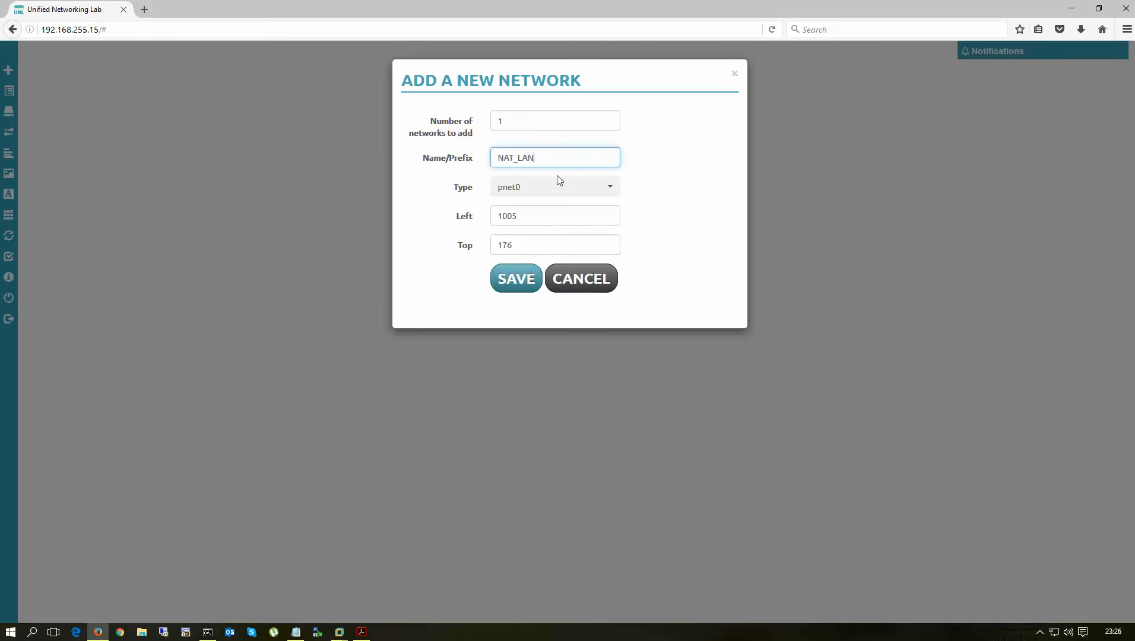
pyautogui.click(515, 280)
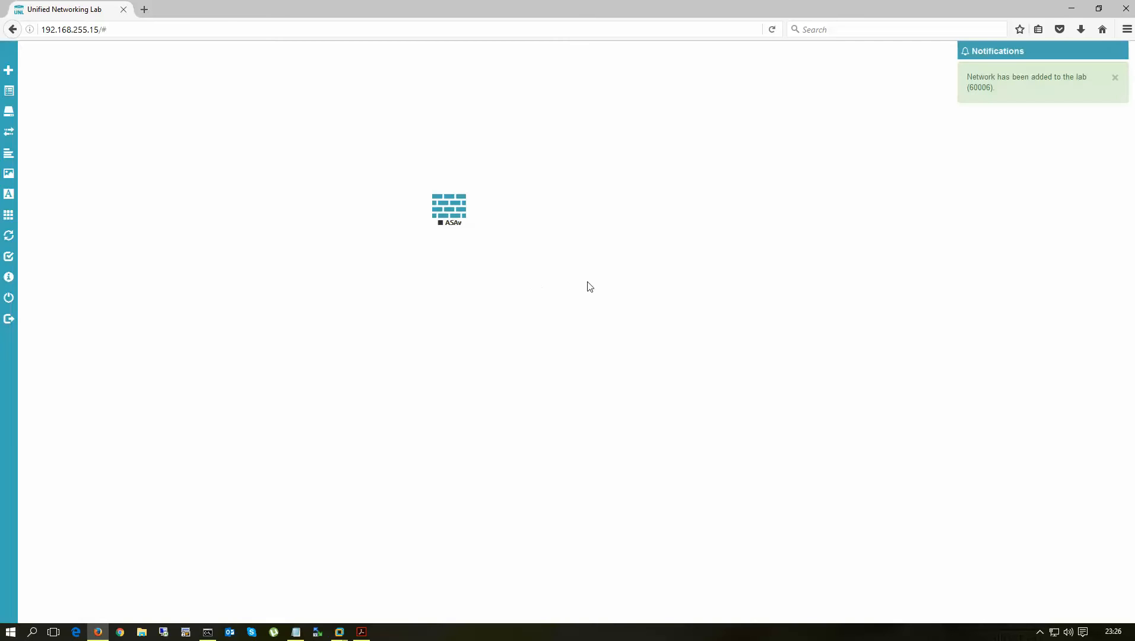
# - Connect the ASAv's Mgmt0/0 interface to NAT_LAN and save the interface connections
pyautogui.rightClick(455, 217)
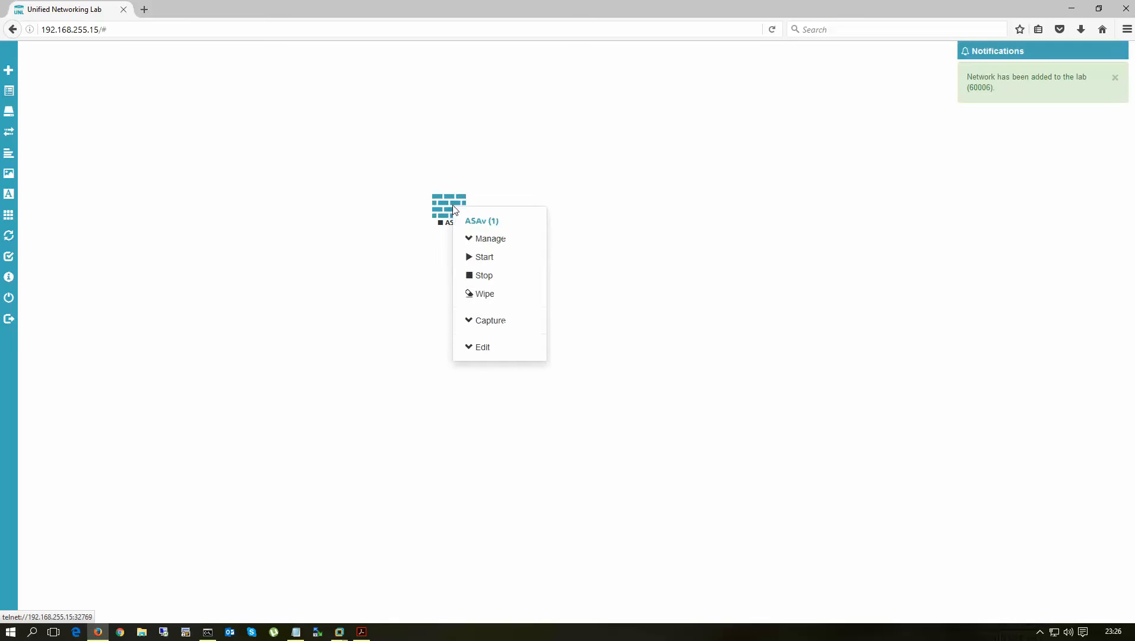
pyautogui.click(481, 349)
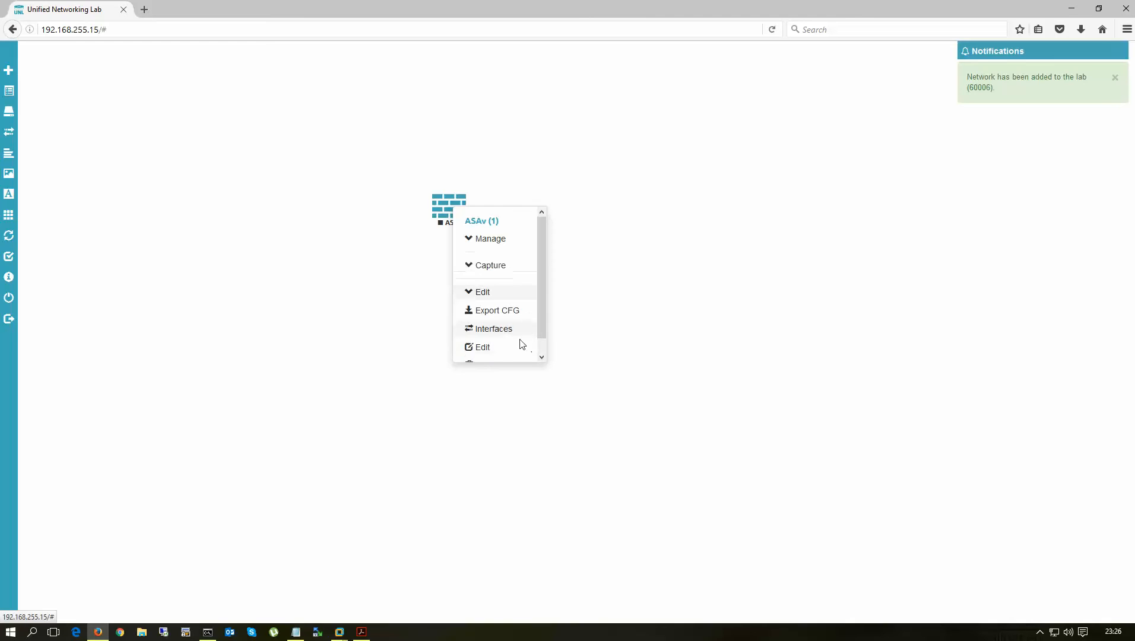
pyautogui.click(498, 330)
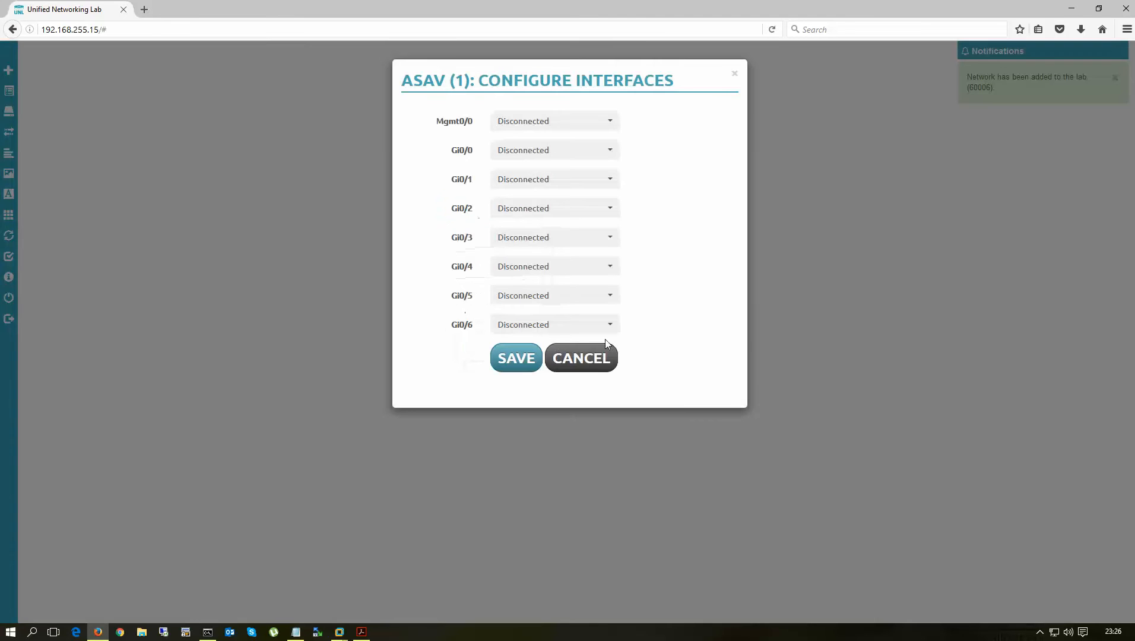
pyautogui.click(532, 121)
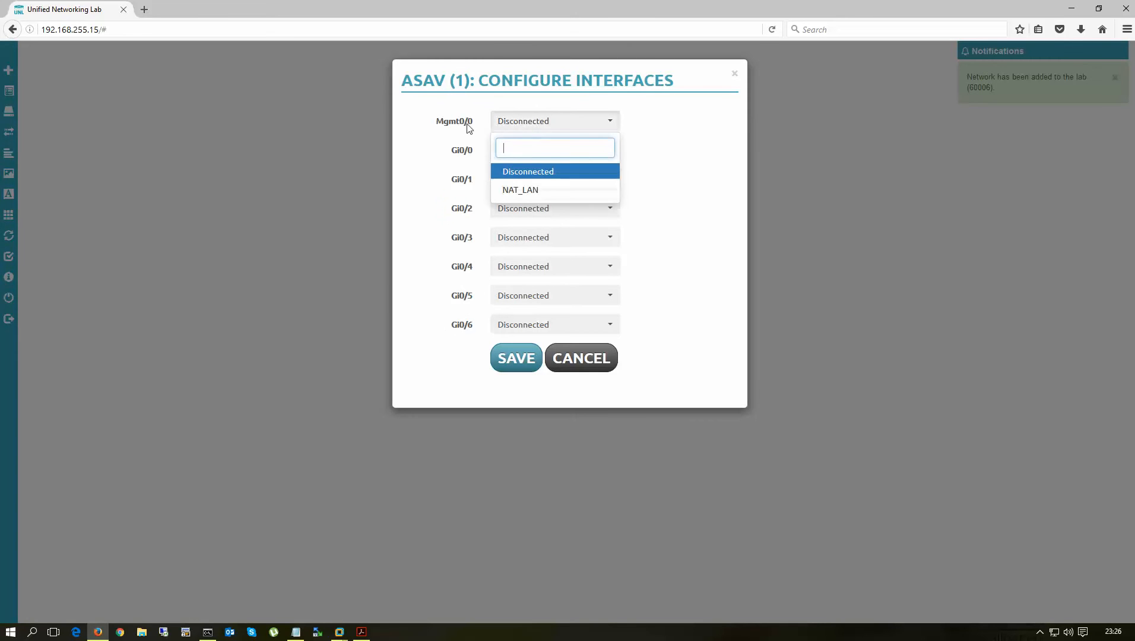
pyautogui.click(526, 191)
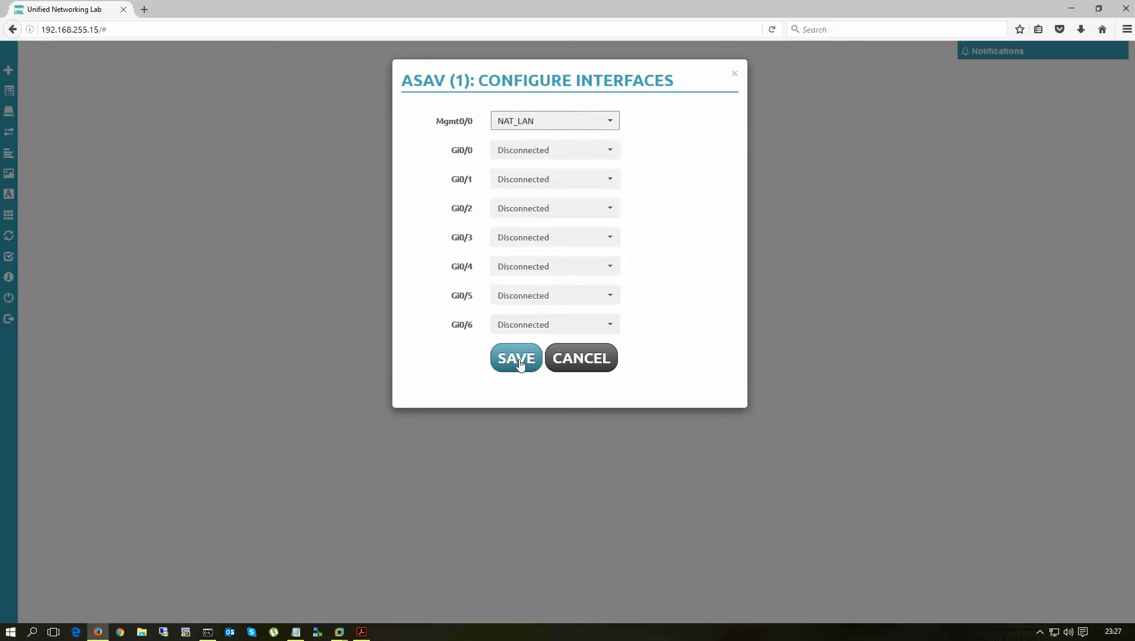
pyautogui.click(514, 358)
pyautogui.moveTo(625, 165); pyautogui.dragTo(631, 194)
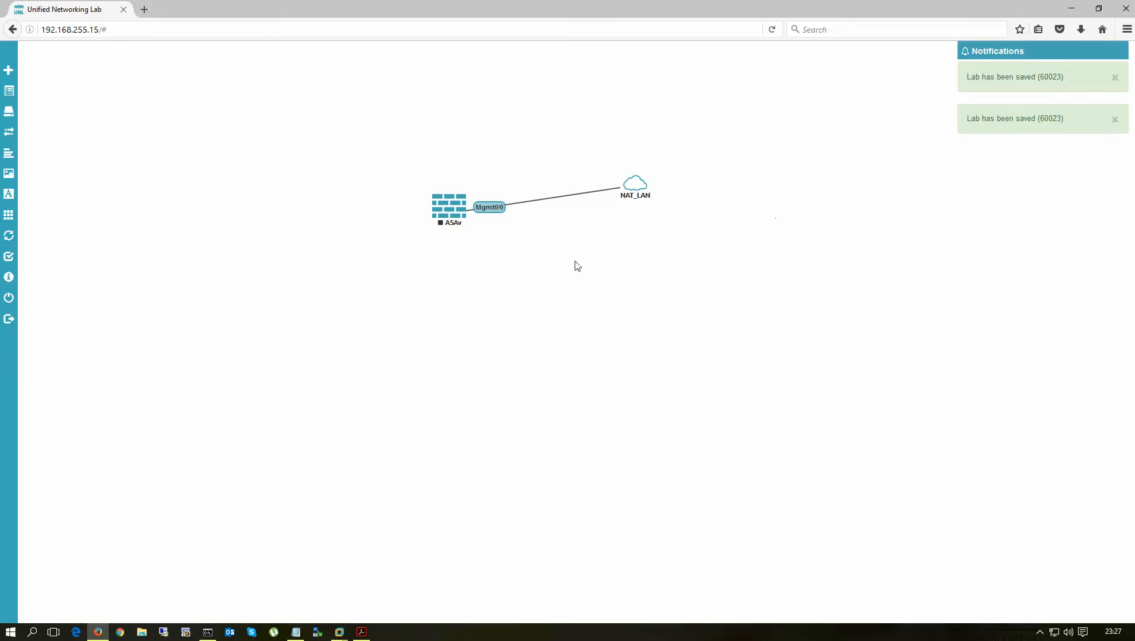
# - Start the ASAv firewall and open its telnet console session
pyautogui.rightClick(442, 206)
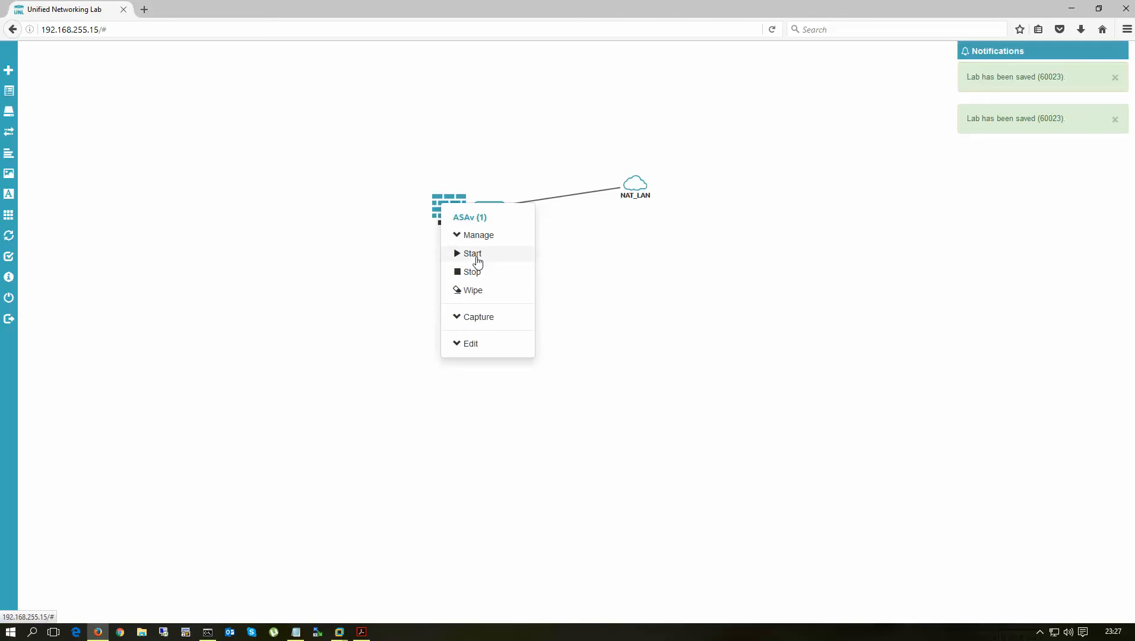
pyautogui.click(475, 256)
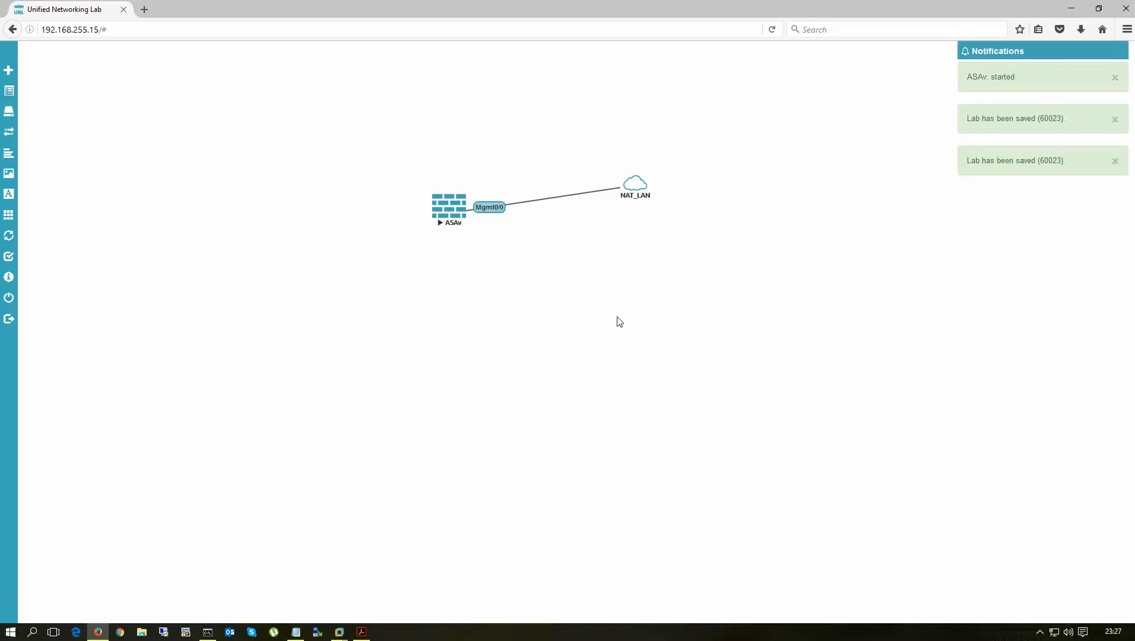
pyautogui.click(450, 208)
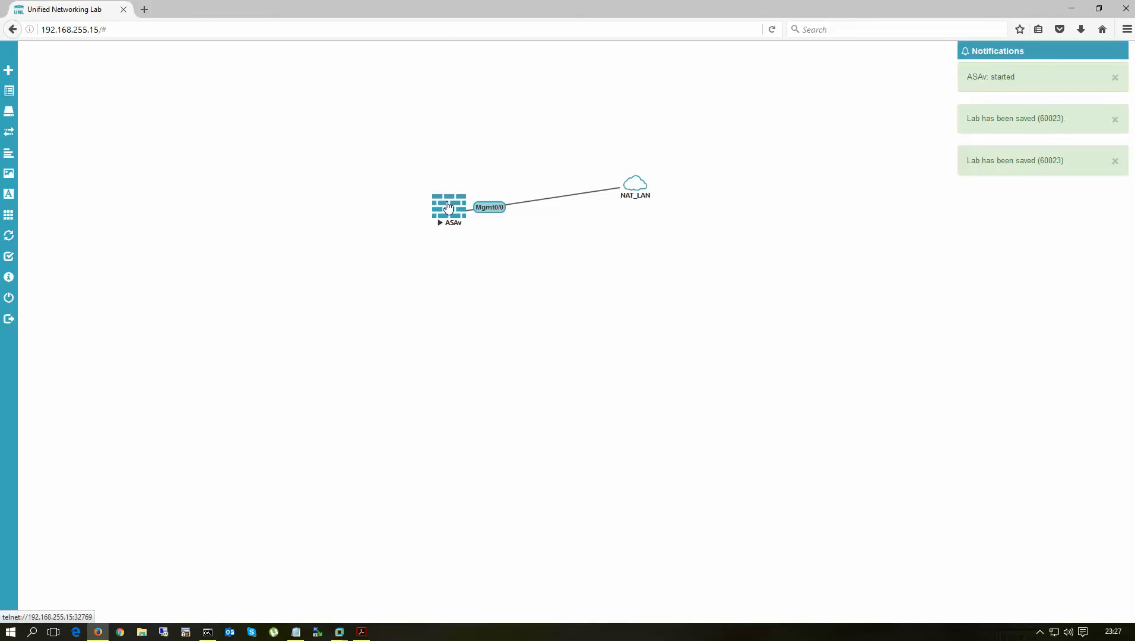
pyautogui.moveTo(372, 145); pyautogui.dragTo(315, 255)
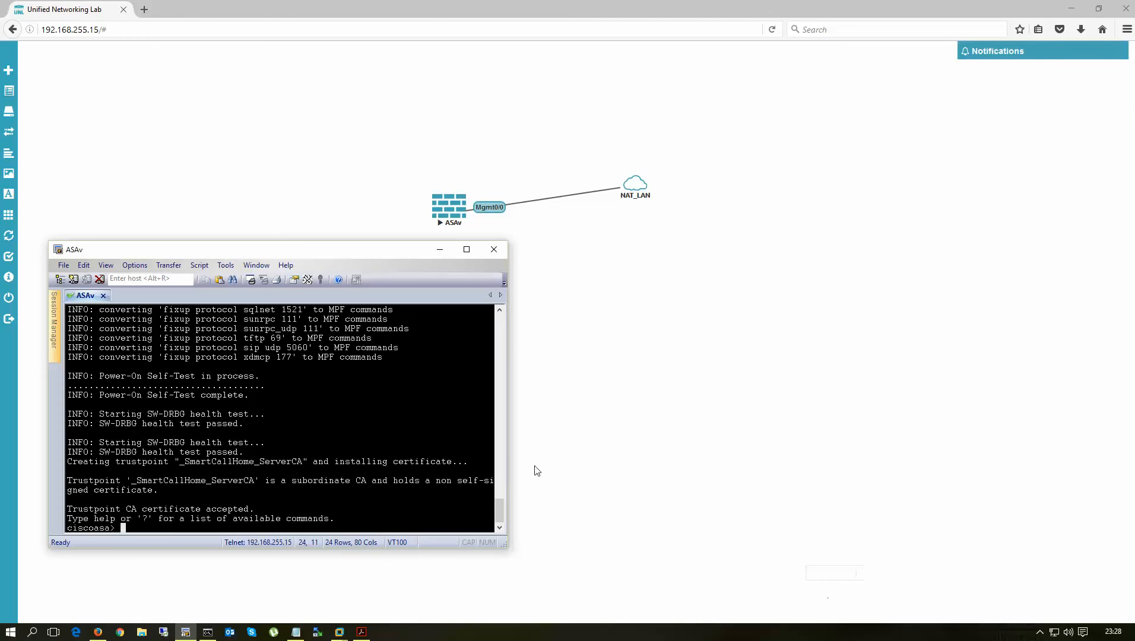
# - Run enable on the ASAv console with an empty password to reach the ciscoasa# prompt
pyautogui.moveTo(318, 249); pyautogui.dragTo(320, 194)
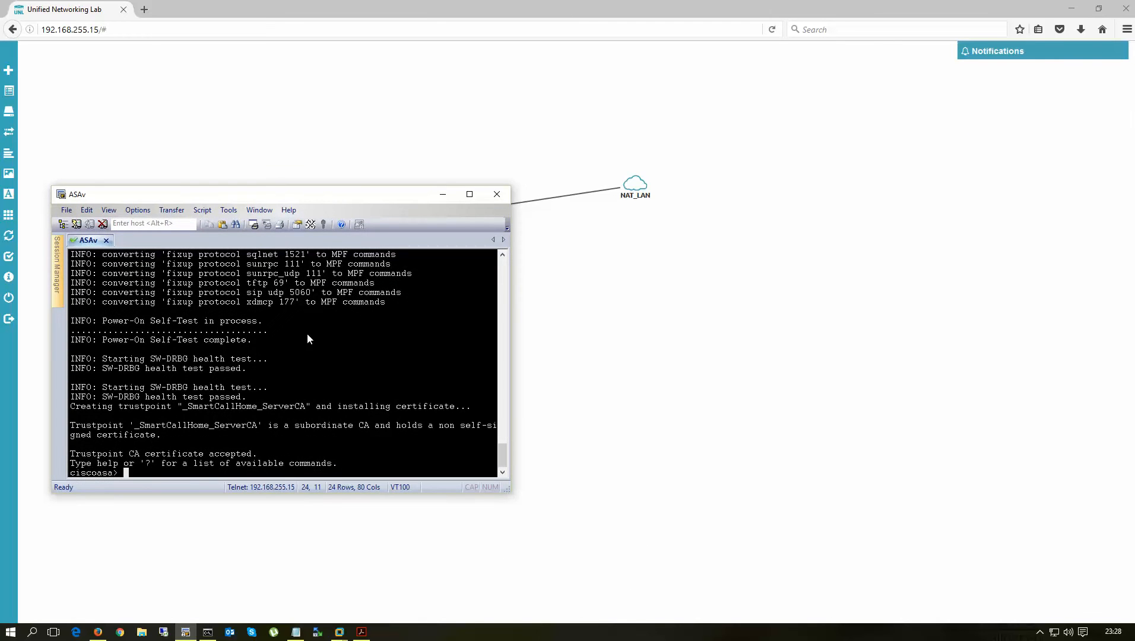
pyautogui.press('Return')
pyautogui.press('Return')
pyautogui.press('Return')
pyautogui.write('en')
pyautogui.press('Return')
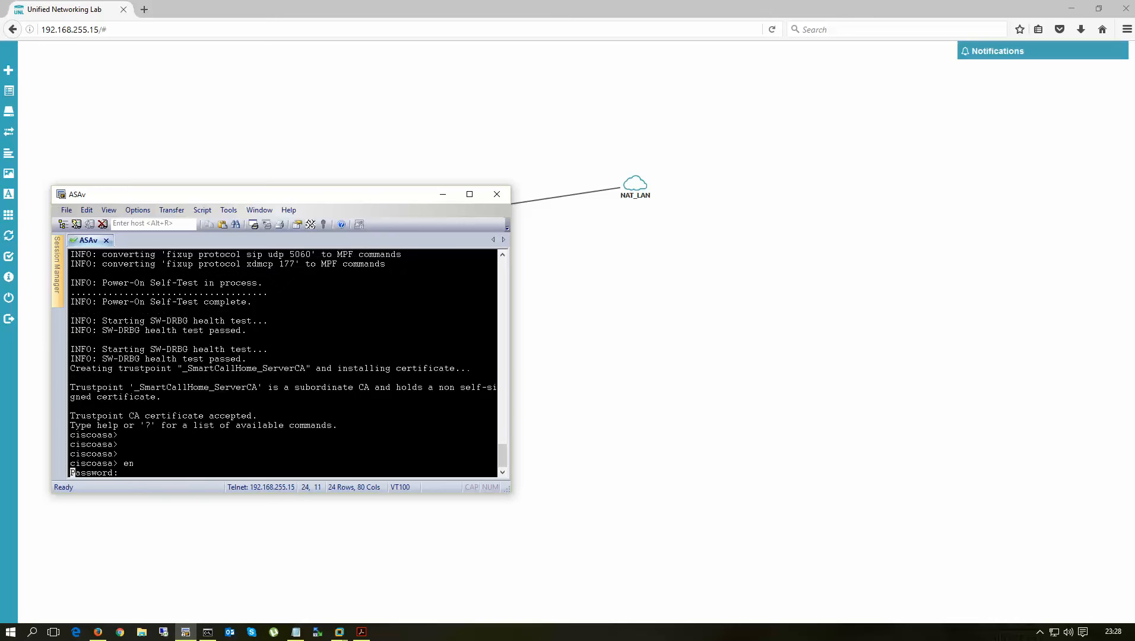
pyautogui.press('Return')
pyautogui.press('Return')
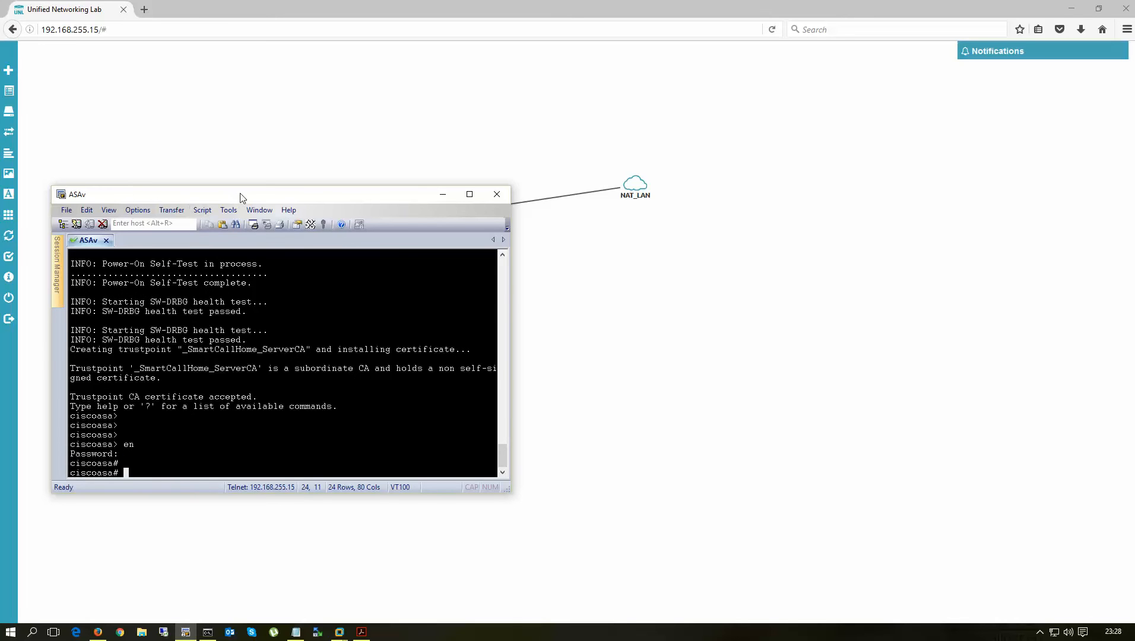
pyautogui.moveTo(240, 193); pyautogui.dragTo(553, 265)
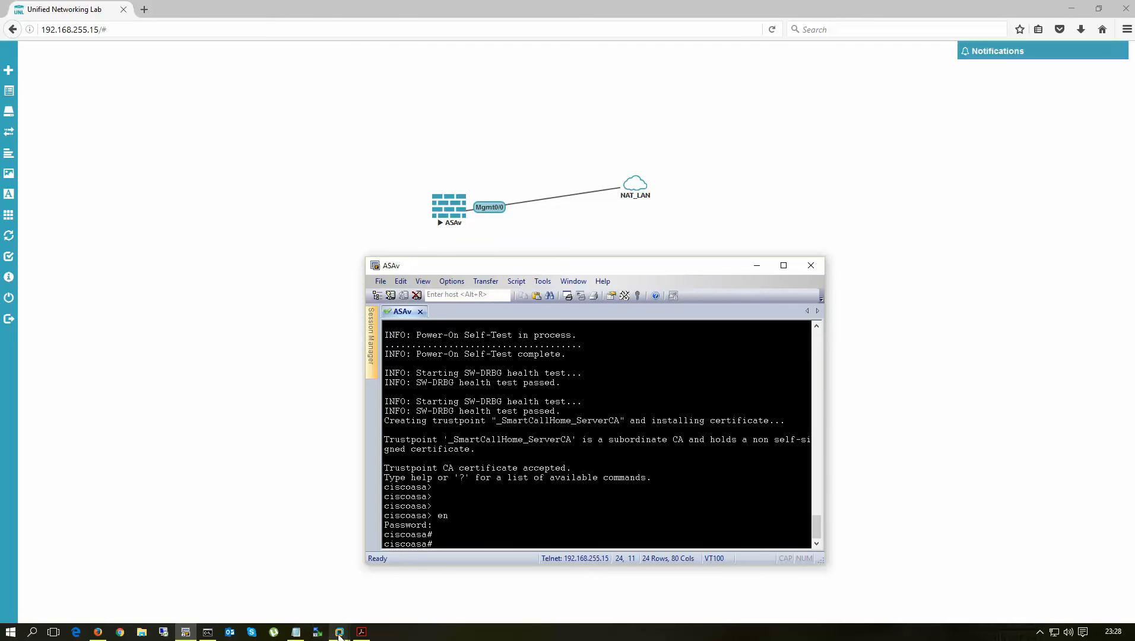
pyautogui.moveTo(339, 631)
pyautogui.click(303, 528)
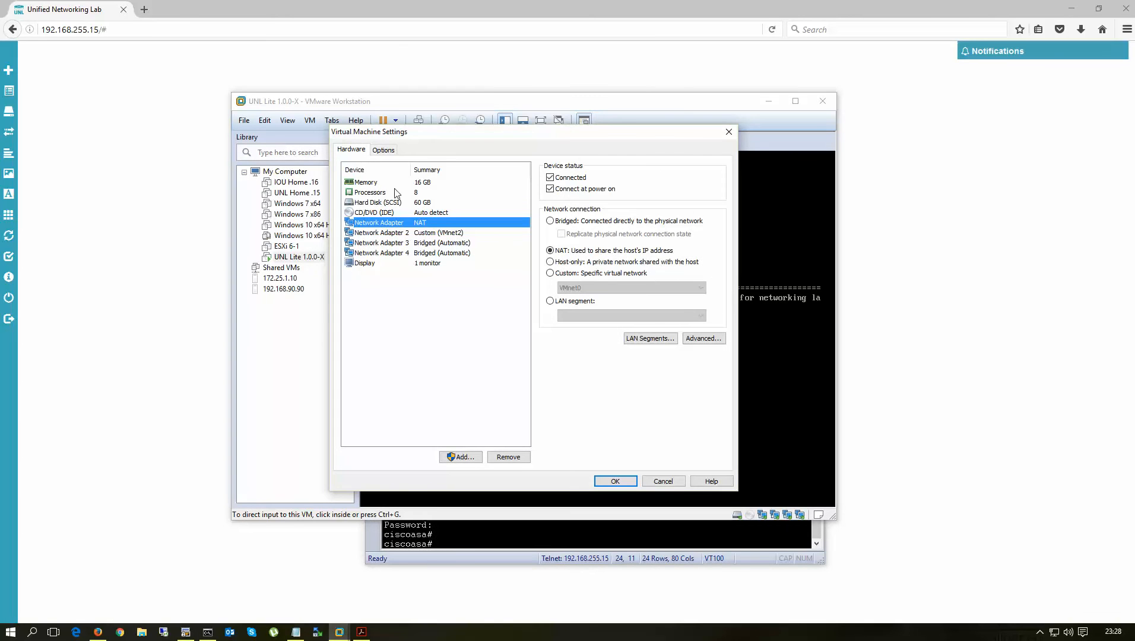
pyautogui.click(663, 482)
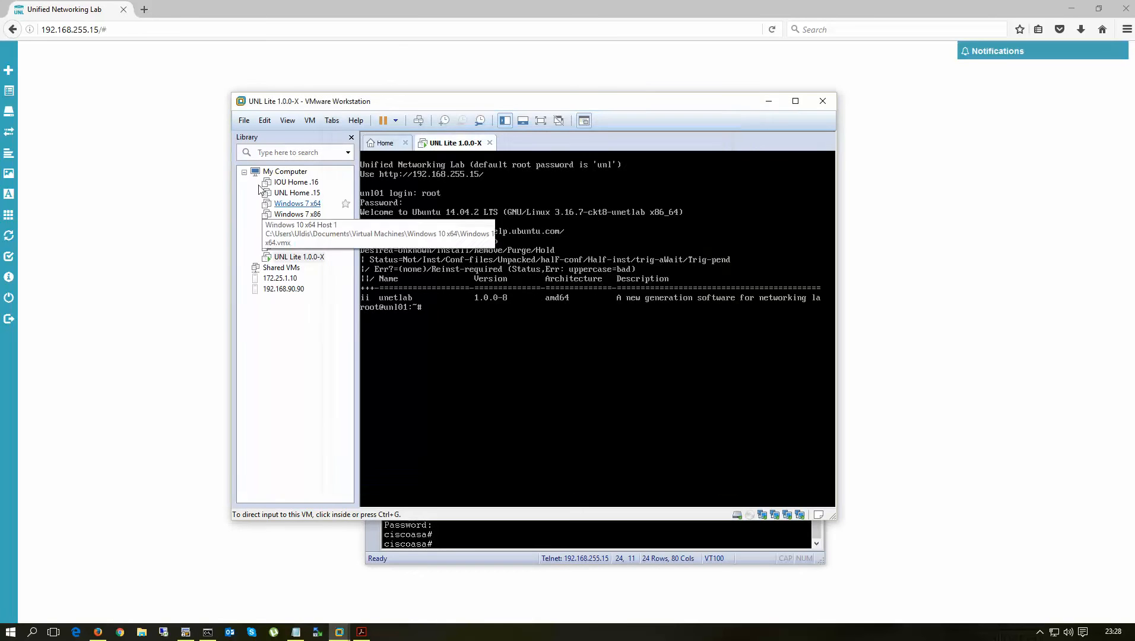
pyautogui.click(265, 121)
pyautogui.click(303, 179)
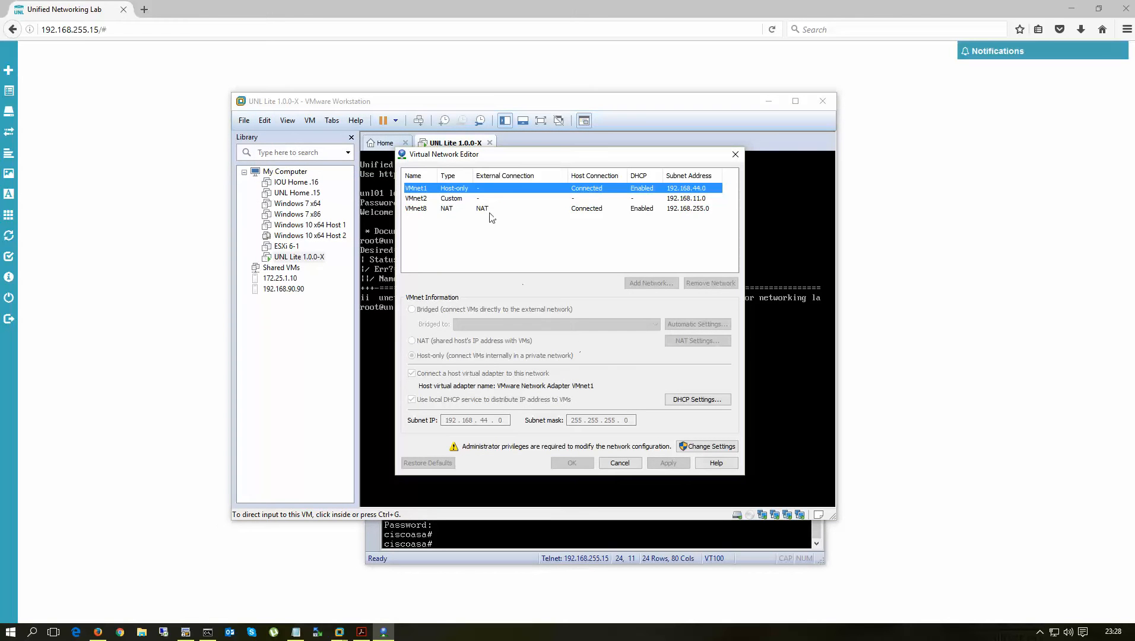
pyautogui.click(681, 213)
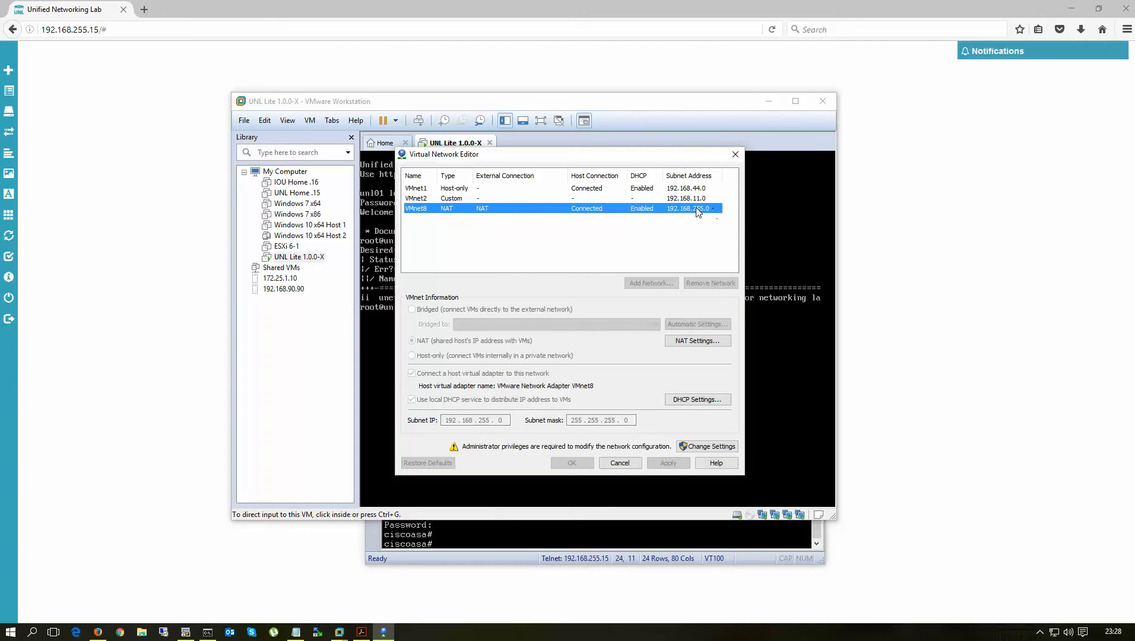
pyautogui.click(620, 469)
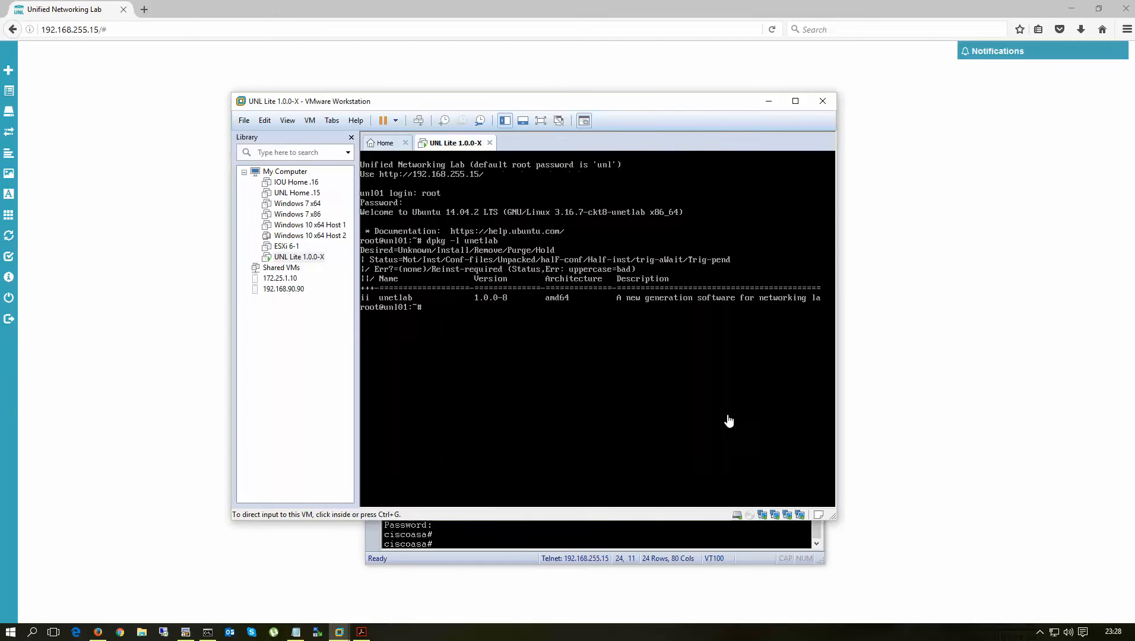
pyautogui.click(768, 101)
pyautogui.moveTo(532, 265); pyautogui.dragTo(348, 205)
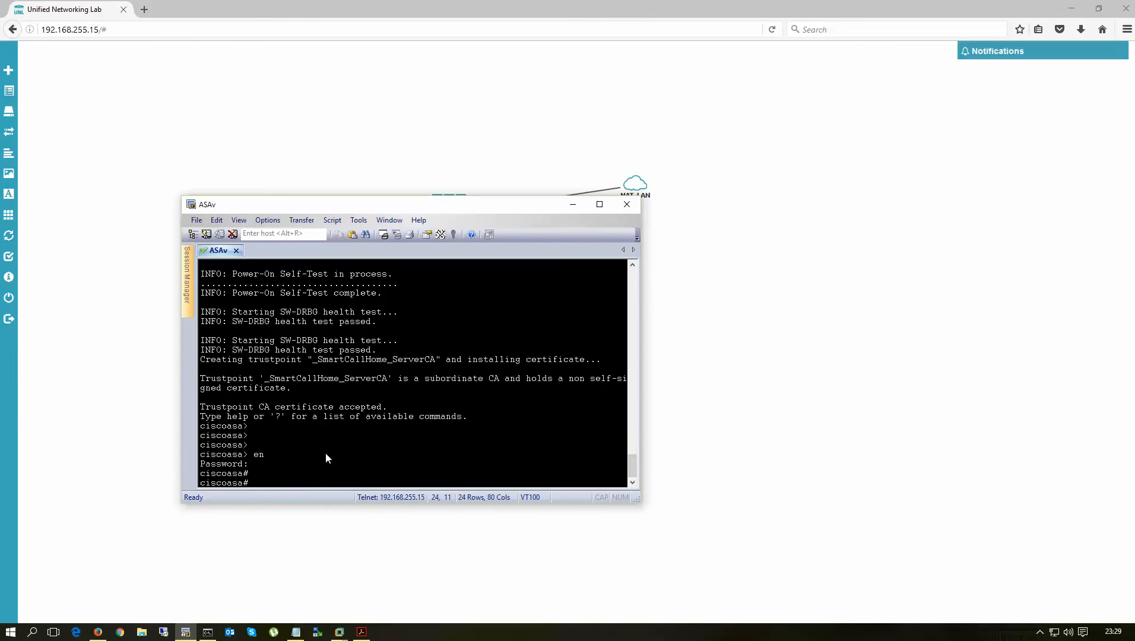
# - Enter configuration mode, decline error reporting, and create a local user with privilege 15
pyautogui.write('conf t')
pyautogui.press('Return')
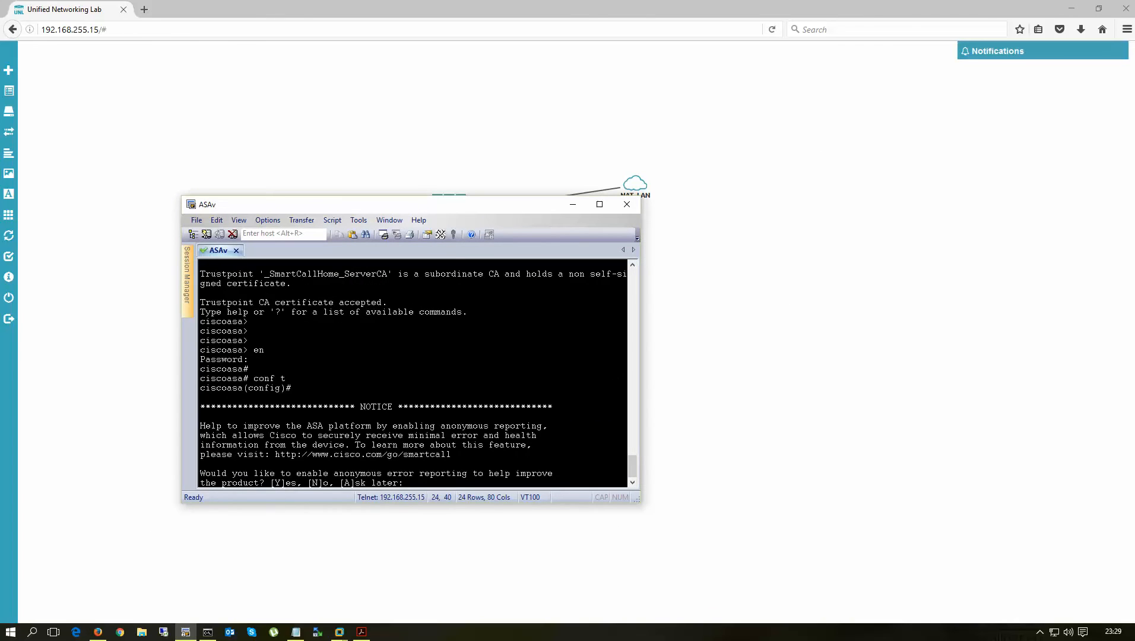
pyautogui.write('n')
pyautogui.press('Return')
pyautogui.press('Return')
pyautogui.press('Return')
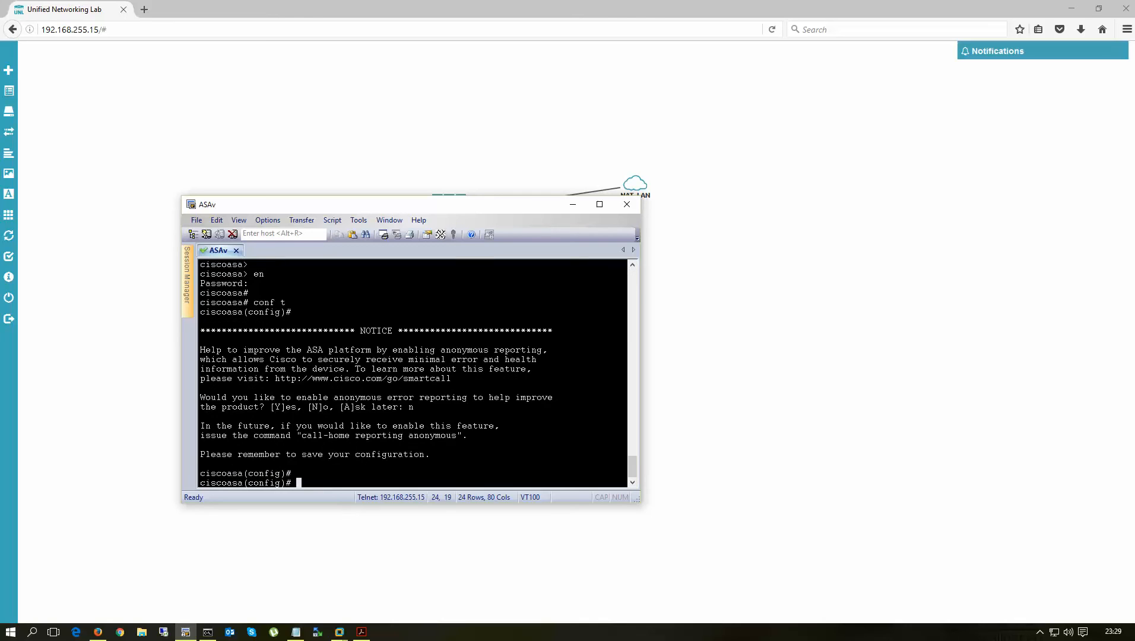
pyautogui.write('u')
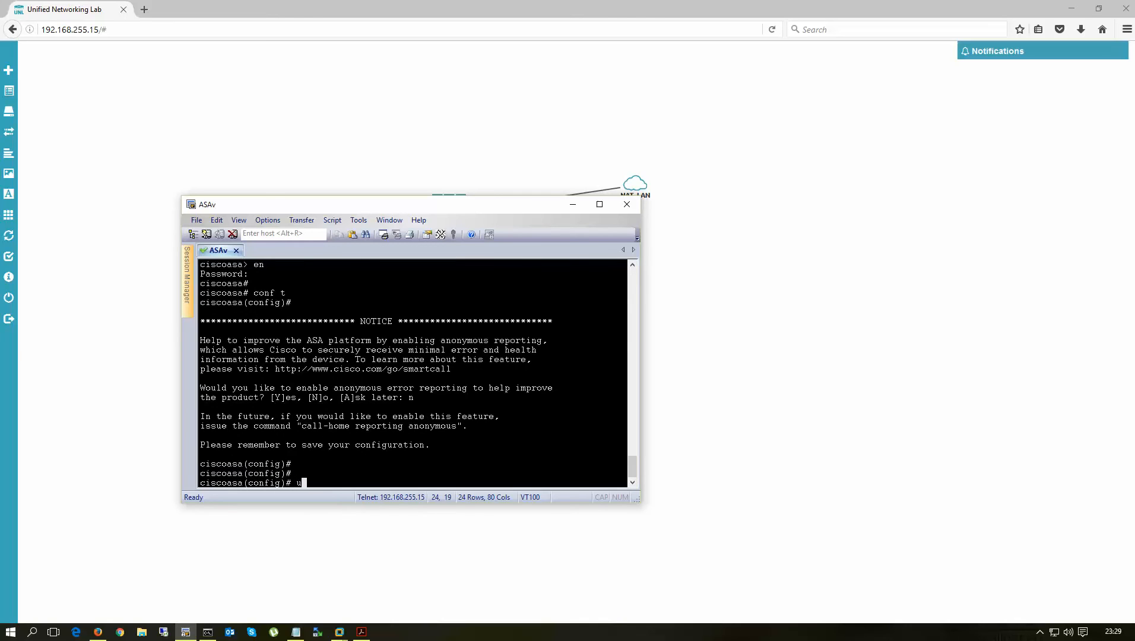
pyautogui.write('sre')
pyautogui.write('n')
pyautogui.press('Tab')
pyautogui.write('tes')
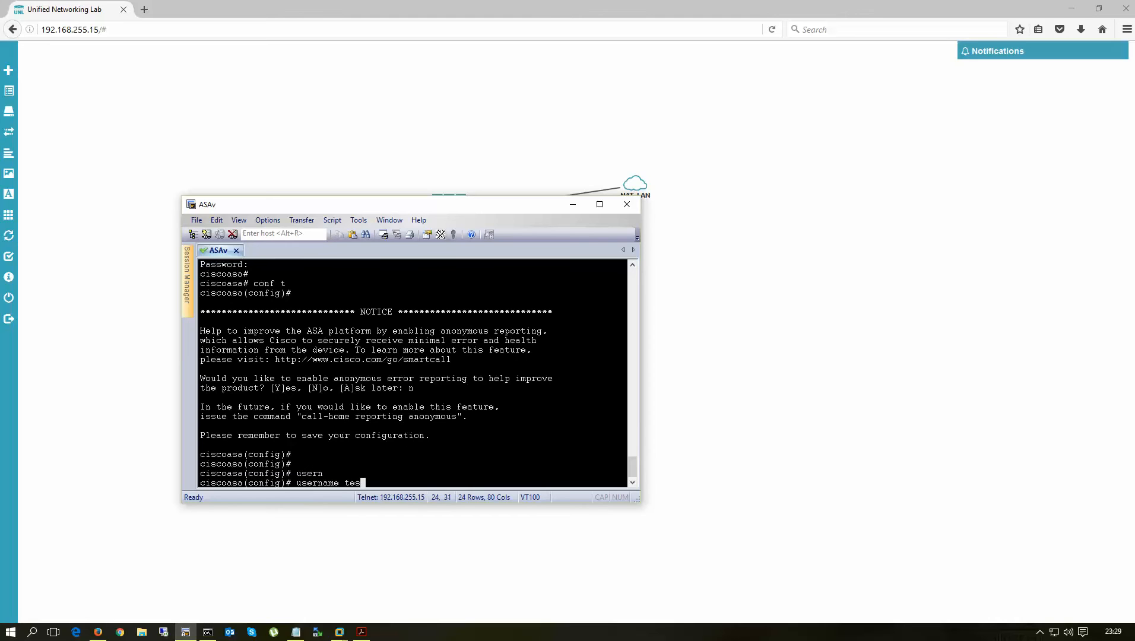
pyautogui.write('t pas')
pyautogui.press('Tab')
pyautogui.write('test p')
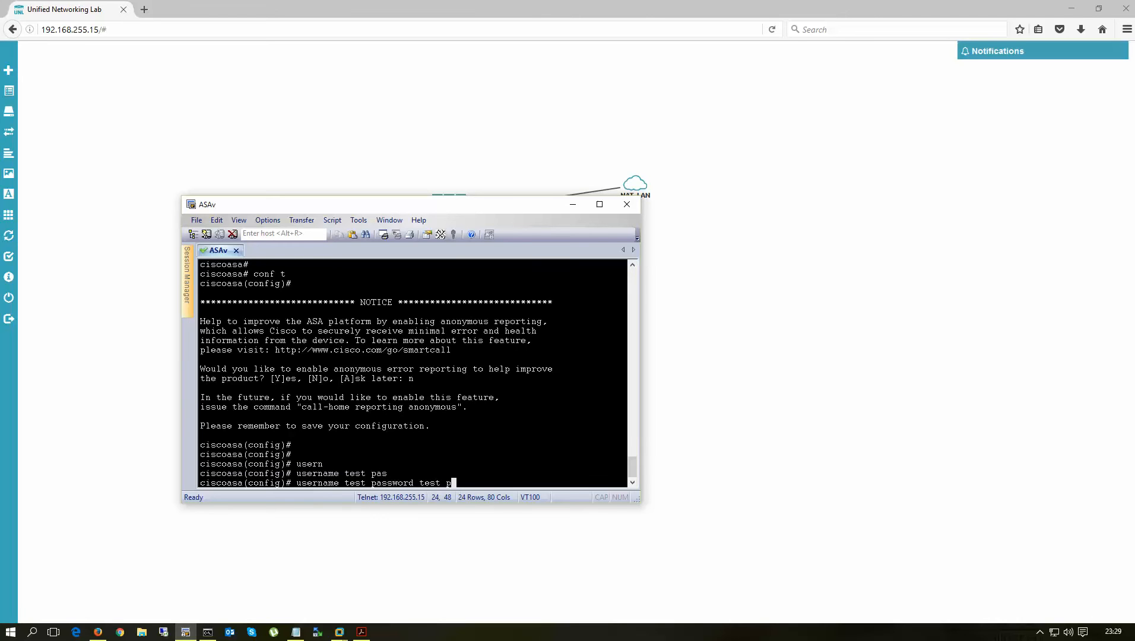
pyautogui.write('riv 15')
pyautogui.press('Return')
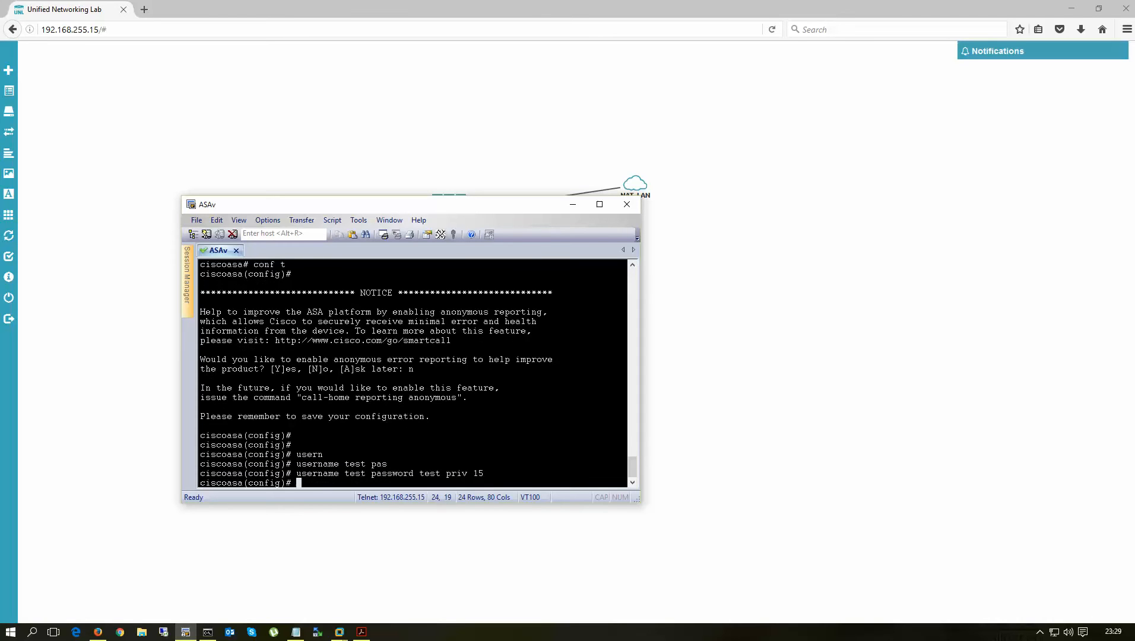
# - Enable the firewall's HTTP server with http server enable
pyautogui.write('http')
pyautogui.press('Return')
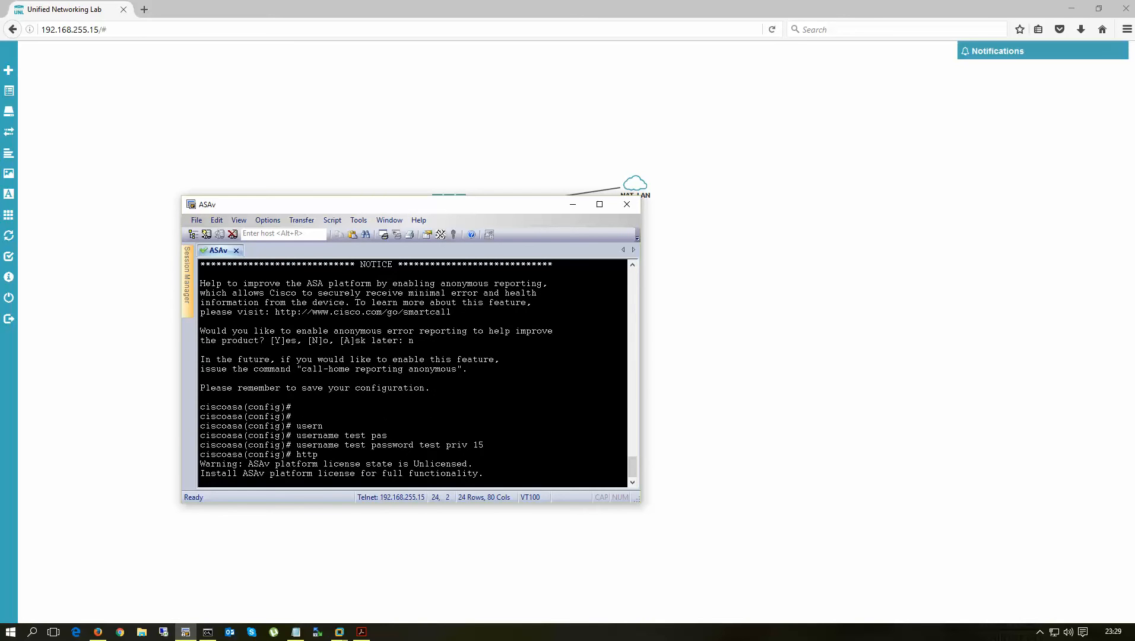
pyautogui.write('ser')
pyautogui.press('Tab')
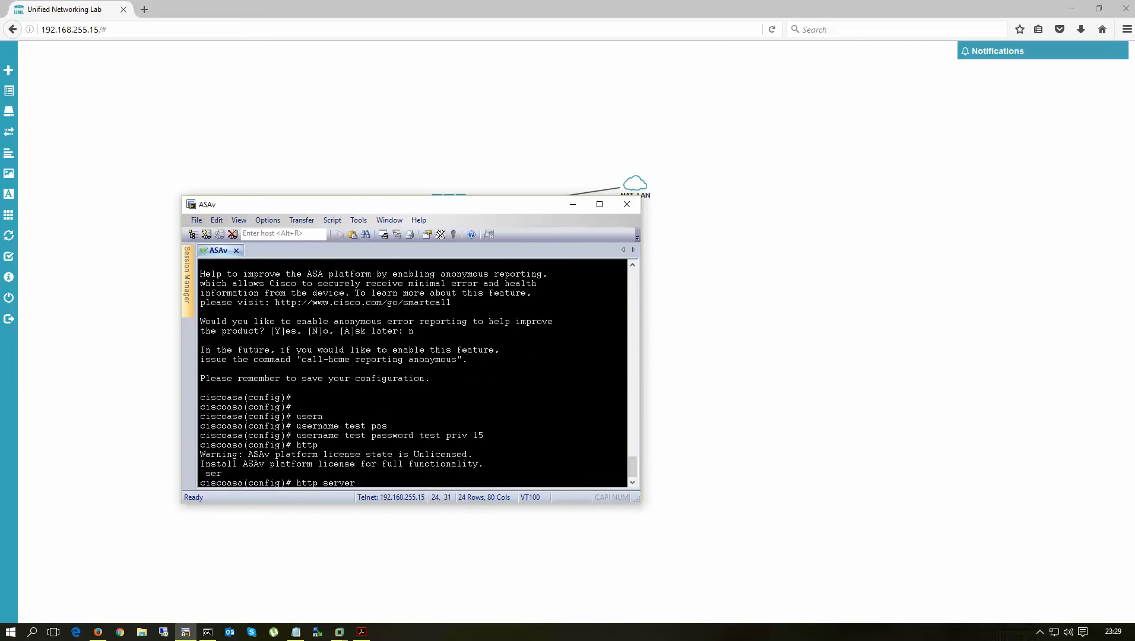
pyautogui.write('en')
pyautogui.press('Tab')
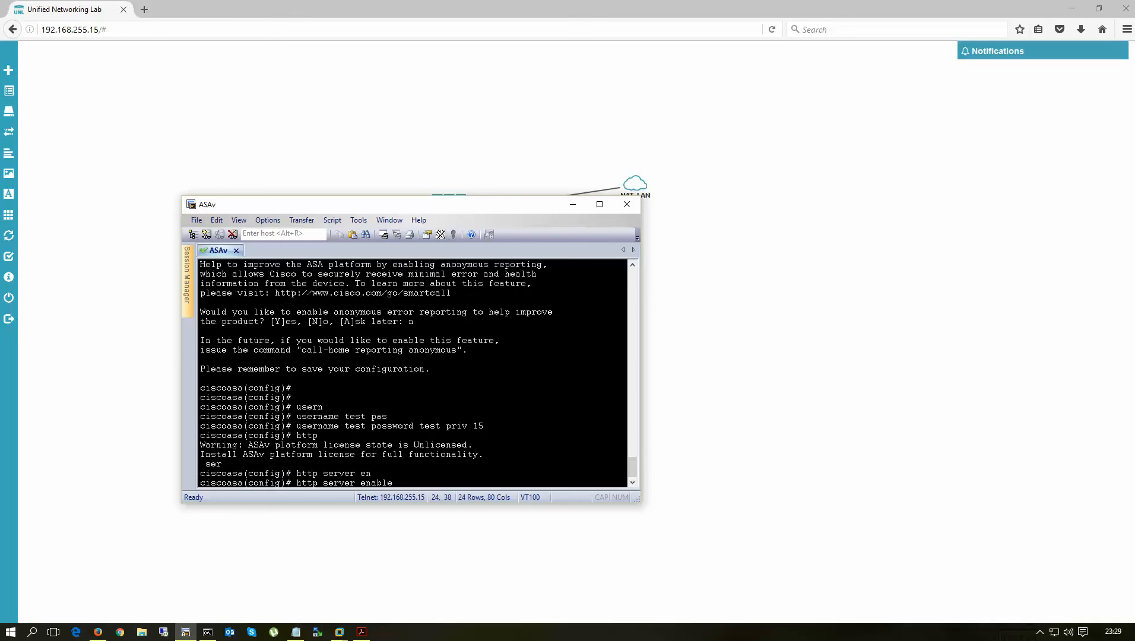
pyautogui.press('Return')
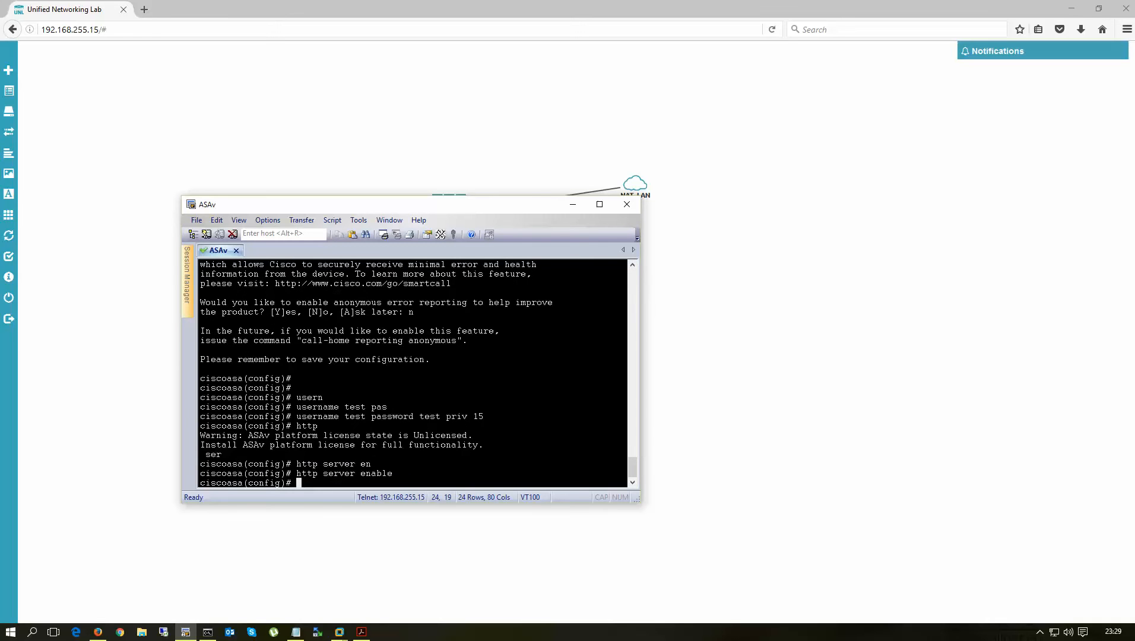
# - Give Management0/0 address 192.168.255.16/24, name mgmnt, security level 90, and bring it up
pyautogui.write('int man 0/0')
pyautogui.press('Return')
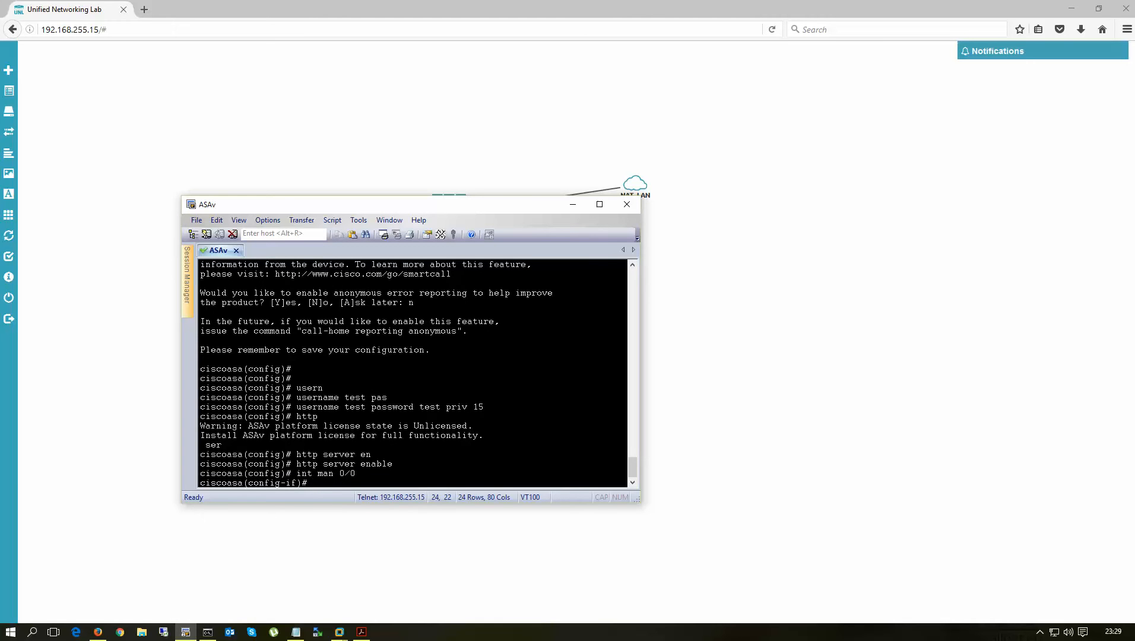
pyautogui.write('ip add')
pyautogui.press('Tab')
pyautogui.write('1')
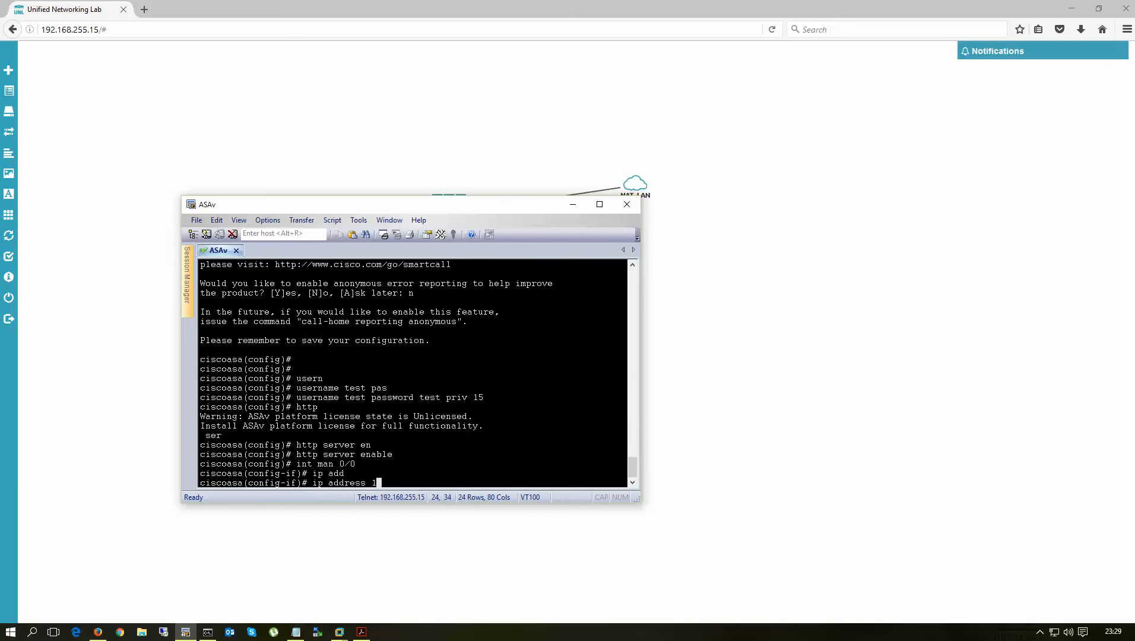
pyautogui.write('92.168.255.16 255.255.255.0')
pyautogui.press('Return')
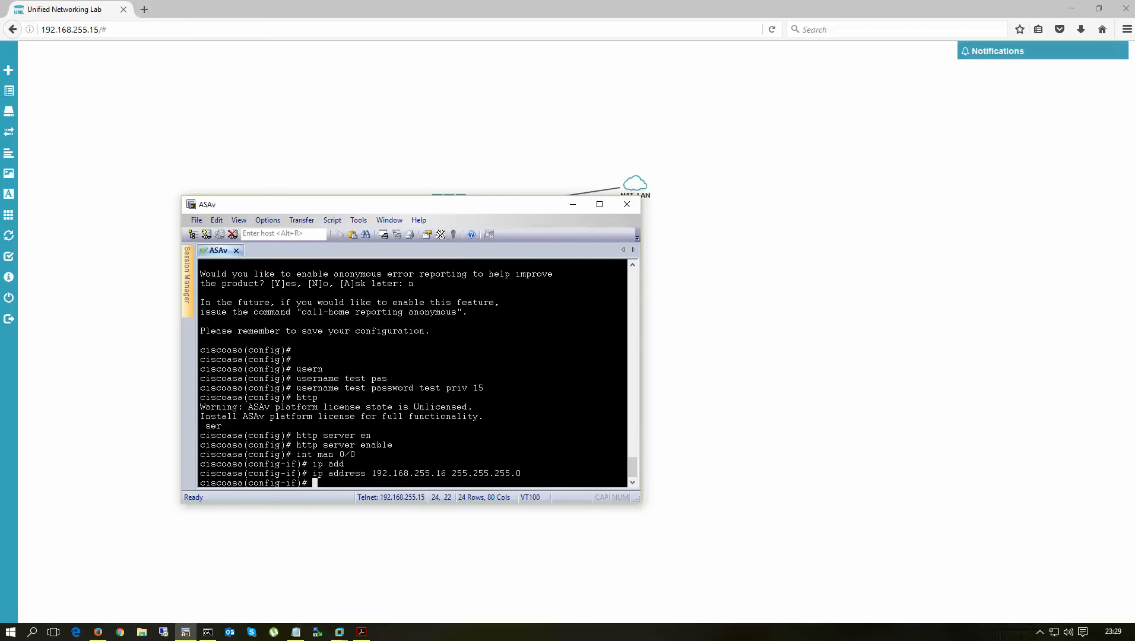
pyautogui.write('nameif mgmnt')
pyautogui.press('Return')
pyautogui.write('sec 9')
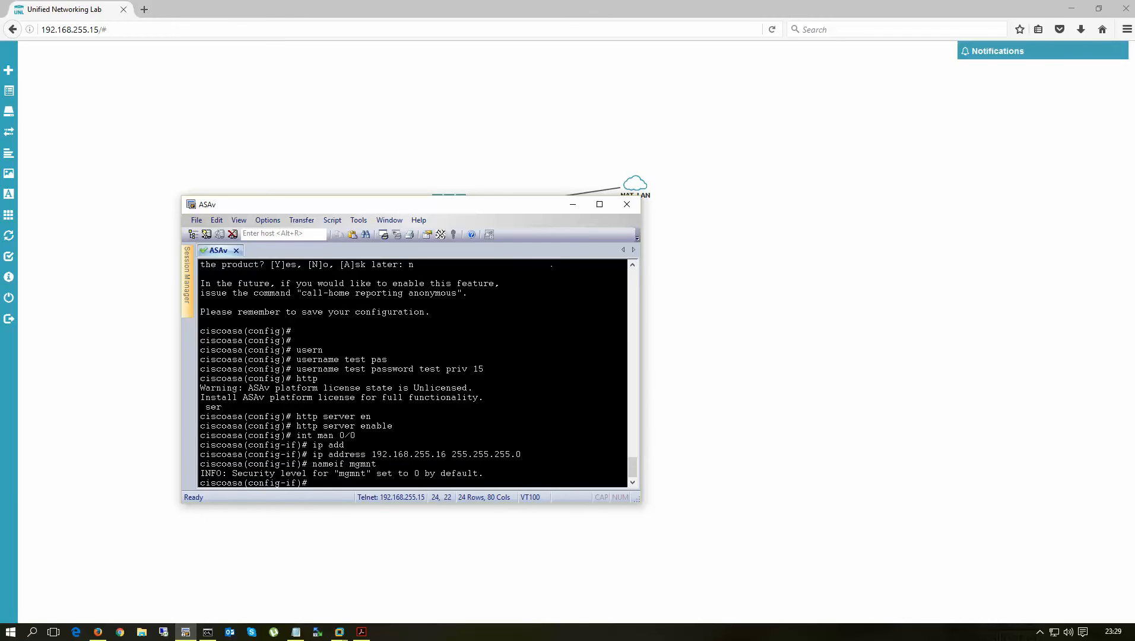
pyautogui.write('0')
pyautogui.press('Return')
pyautogui.write('no shut')
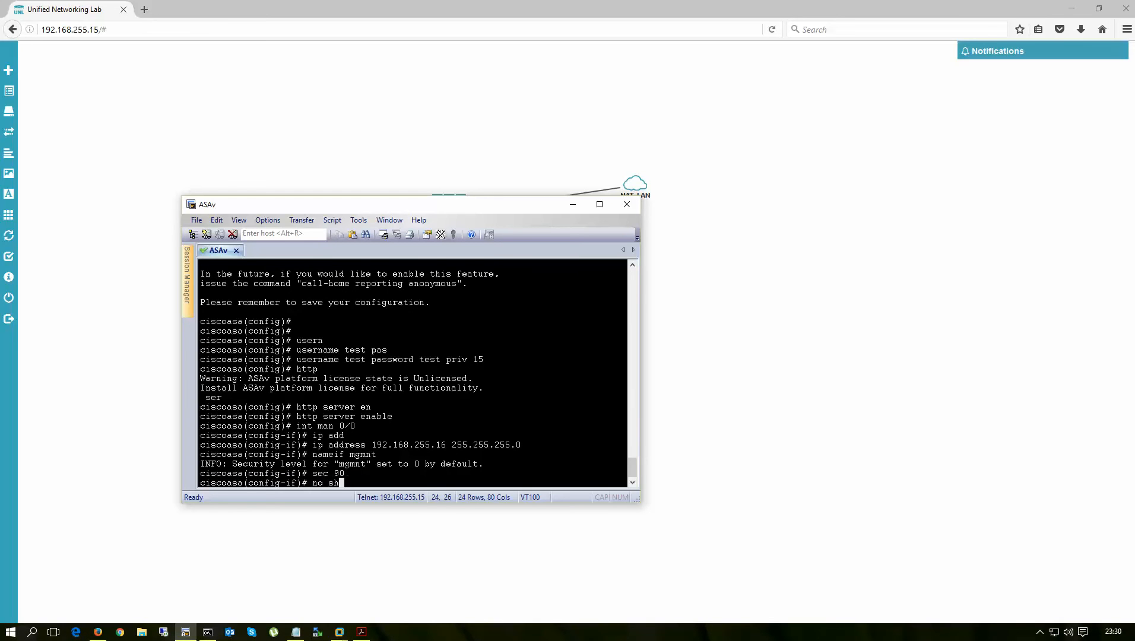
pyautogui.press('Return')
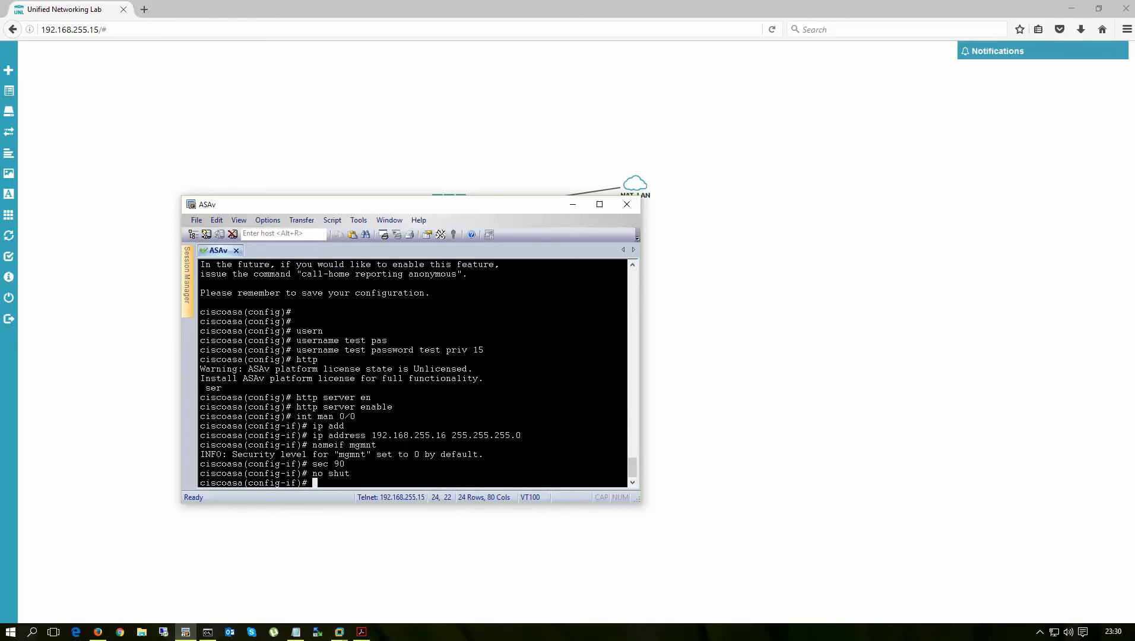
pyautogui.write('exi')
pyautogui.press('Return')
pyautogui.press('Return')
pyautogui.press('Return')
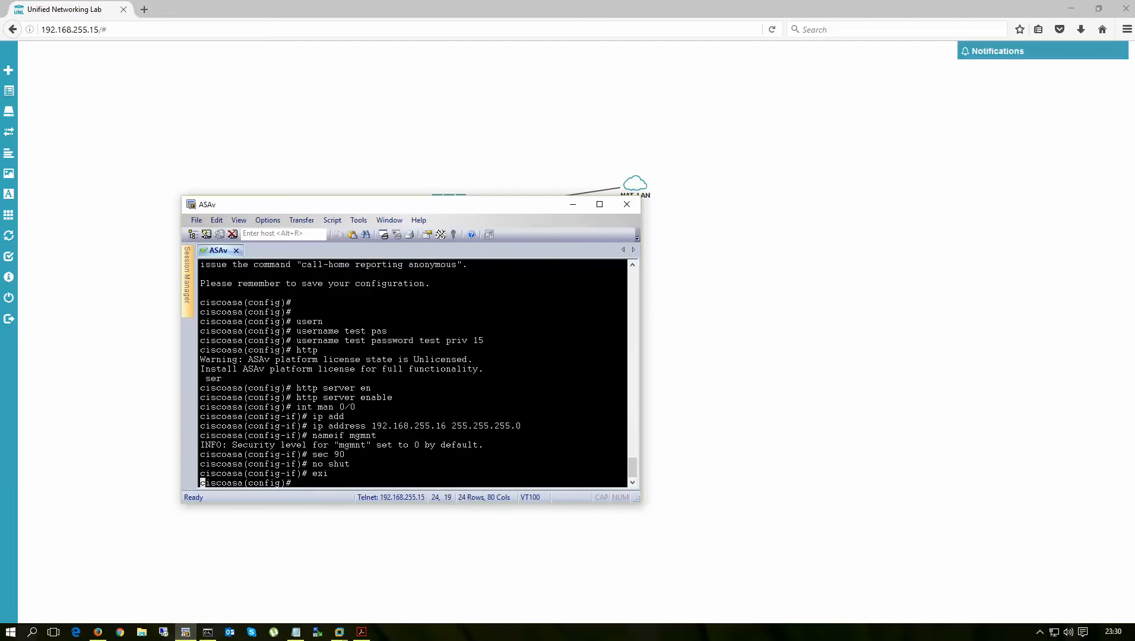
# - Begin the show flash command to list the flash contents
pyautogui.write('http')
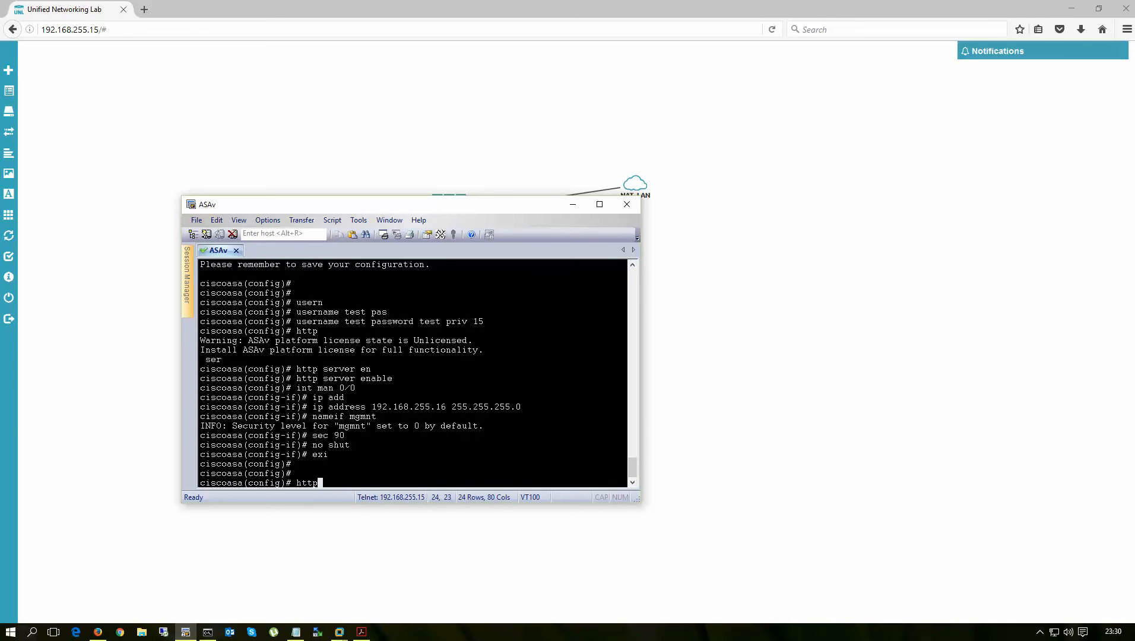
pyautogui.press('BackSpace')
pyautogui.press('BackSpace')
pyautogui.write('sh fla')
pyautogui.press('Tab')
# - List the flash directory and highlight the coredump.cfg and anyconnect-linux entries
pyautogui.press('Return')
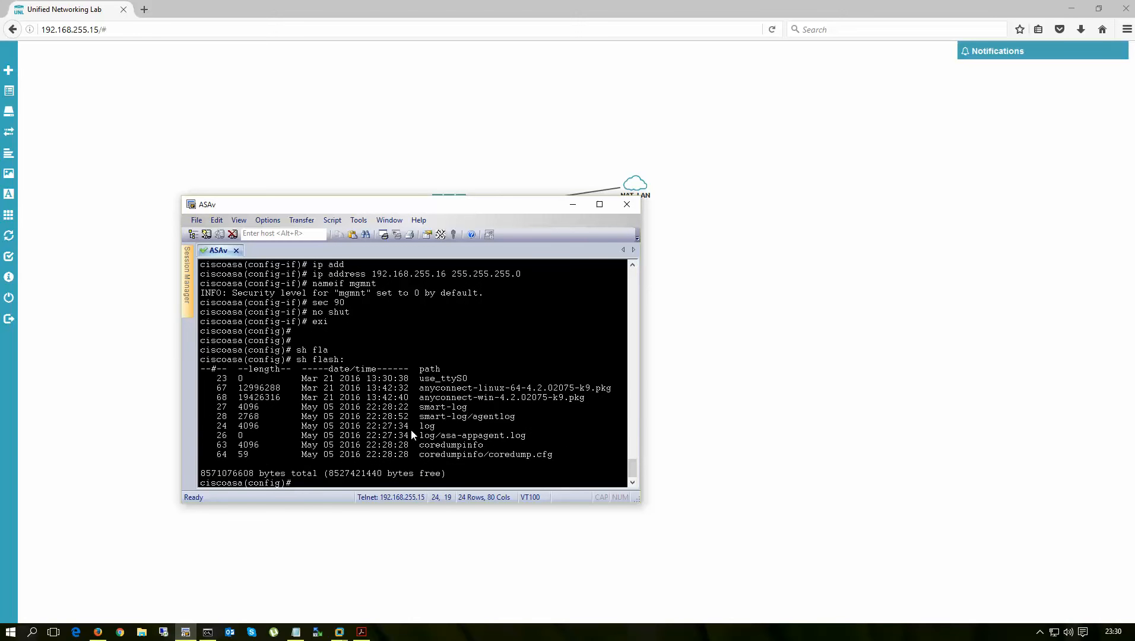
pyautogui.moveTo(419, 455); pyautogui.dragTo(548, 455)
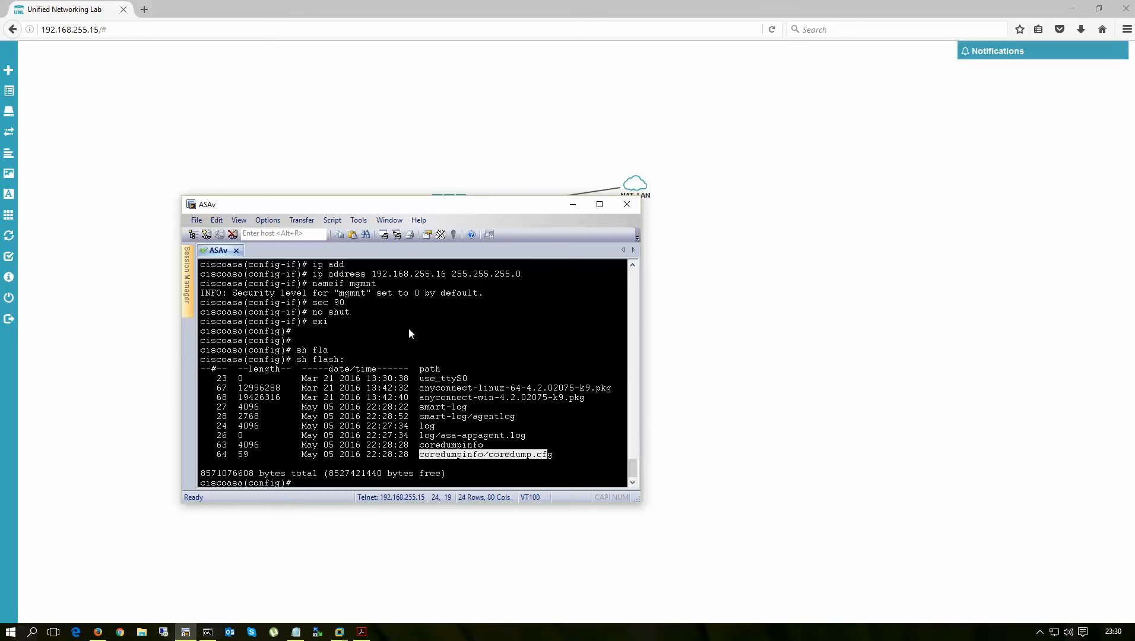
pyautogui.click(392, 416)
pyautogui.moveTo(420, 388); pyautogui.dragTo(451, 387)
pyautogui.click(386, 452)
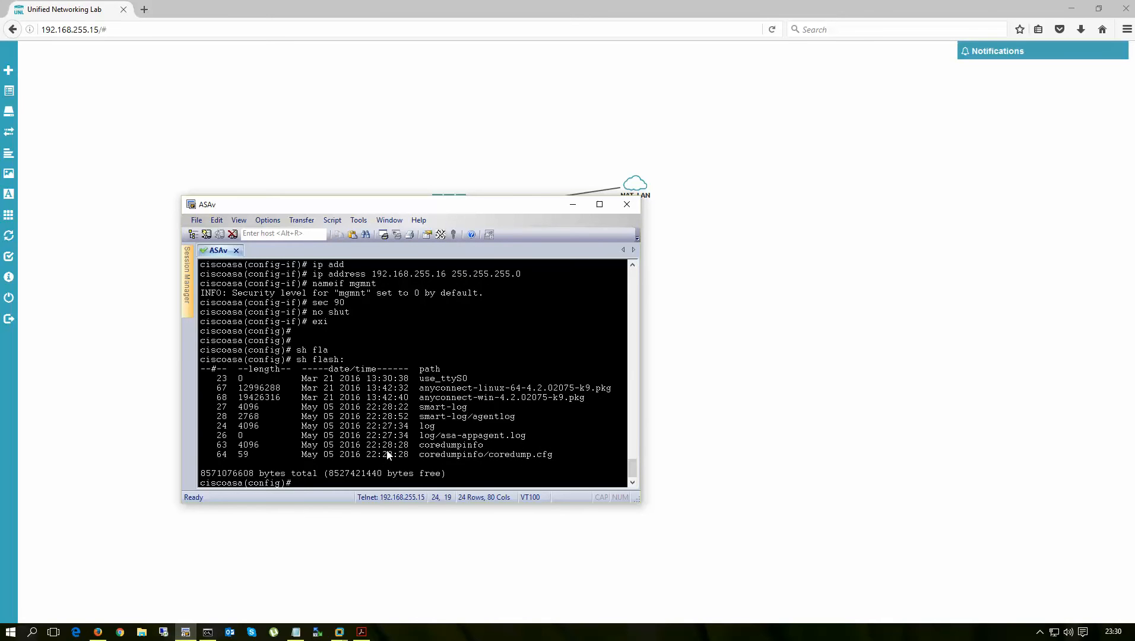
# - Allow HTTP management from 192.168.255.0 255.255.255.0 on the mgmnt interface
pyautogui.write('https')
pyautogui.press('BackSpace')
pyautogui.press('BackSpace')
pyautogui.write('192.168.255.0 255.255.255')
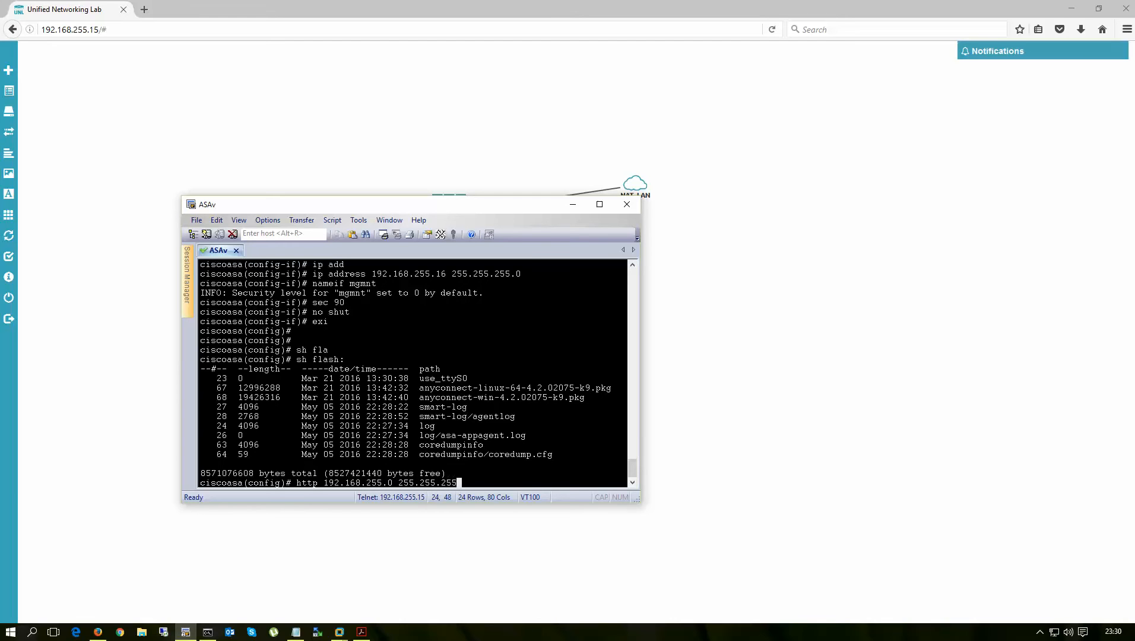
pyautogui.write('.0 mg')
pyautogui.press('Tab')
pyautogui.press('Return')
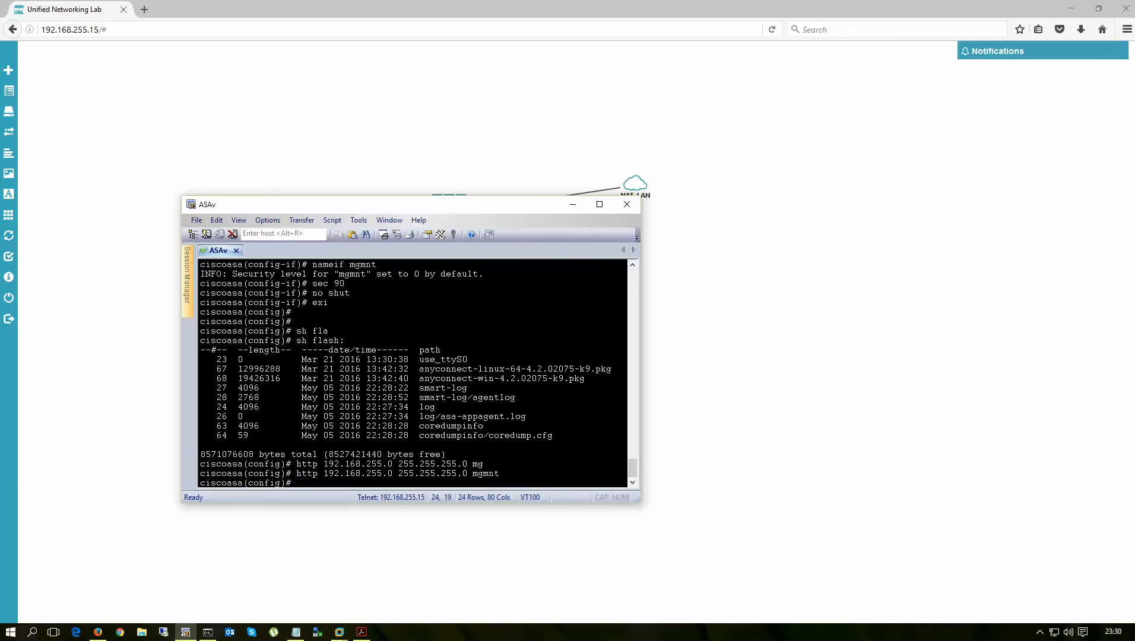
# - Set aaa authentication http console LOCAL so ASDM logins use local users
pyautogui.write('aaa http authen')
pyautogui.press('Tab')
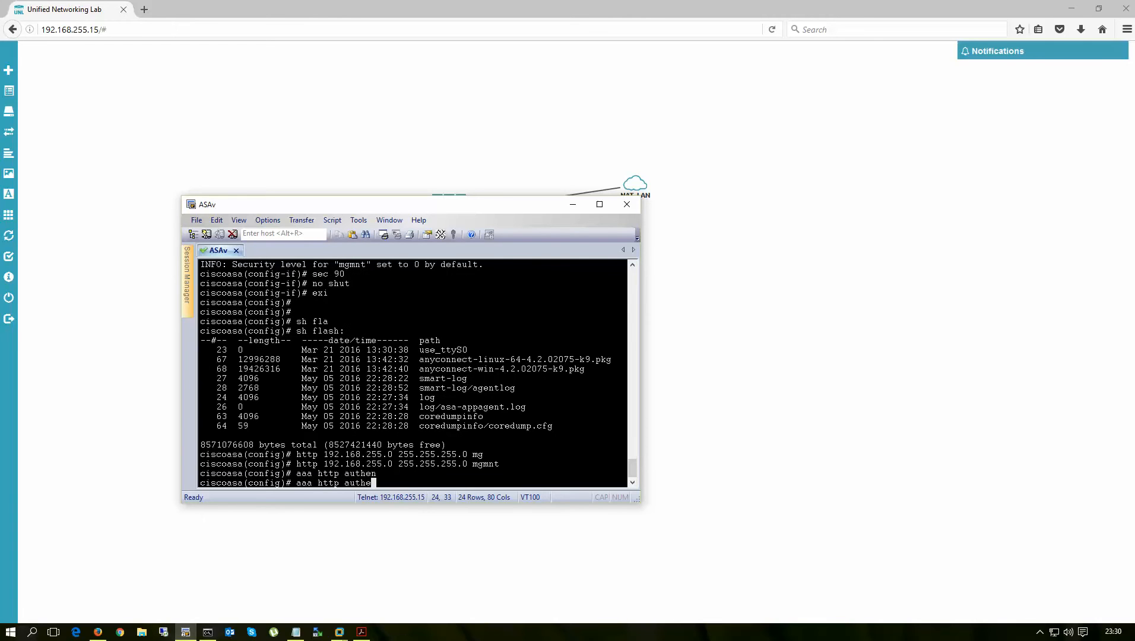
pyautogui.write('tic')
pyautogui.press('Tab')
pyautogui.press('BackSpace')
pyautogui.press('BackSpace')
pyautogui.press('BackSpace')
pyautogui.press('BackSpace')
pyautogui.press('BackSpace')
pyautogui.press('BackSpace')
pyautogui.press('BackSpace')
pyautogui.press('BackSpace')
pyautogui.press('BackSpace')
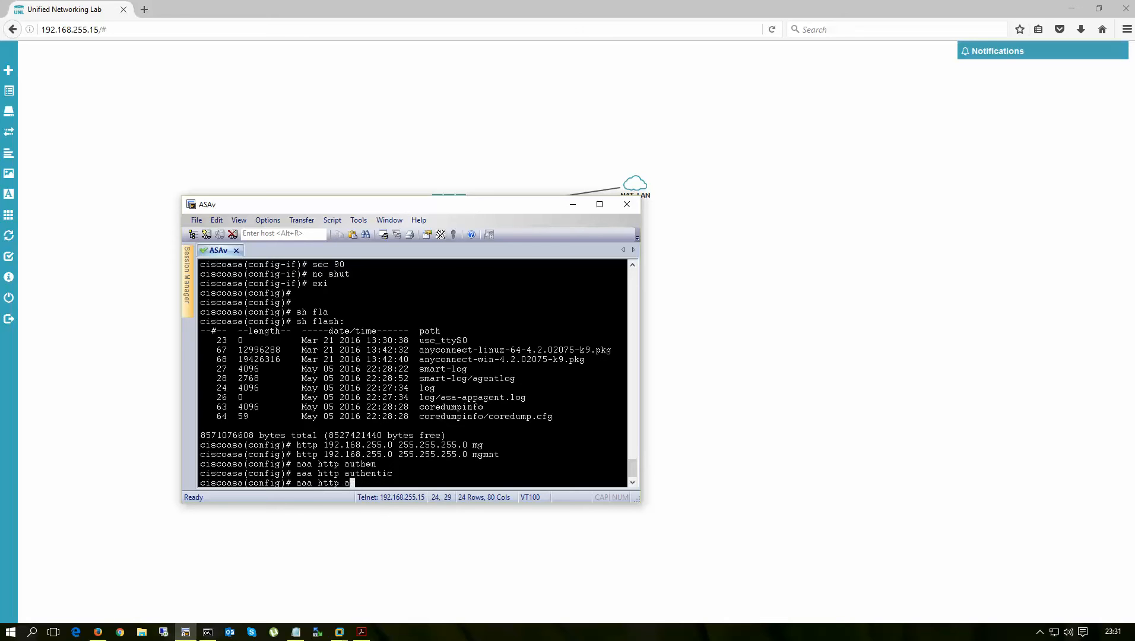
pyautogui.write('?')
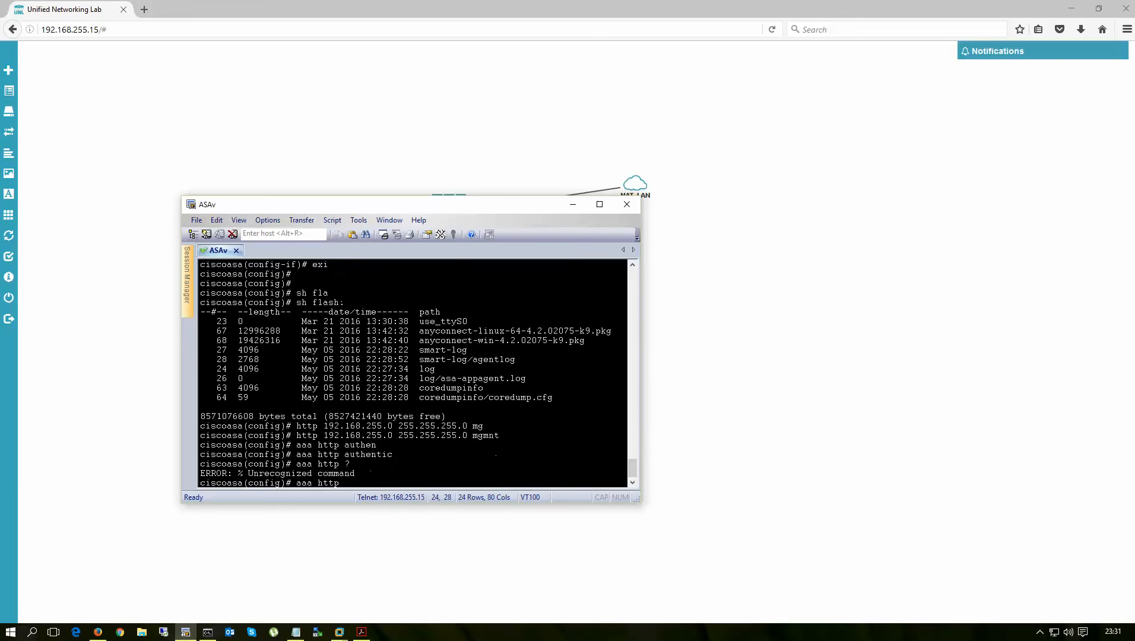
pyautogui.press('BackSpace')
pyautogui.press('BackSpace')
pyautogui.press('BackSpace')
pyautogui.press('BackSpace')
pyautogui.press('BackSpace')
pyautogui.write('authent')
pyautogui.press('Tab')
pyautogui.write('h')
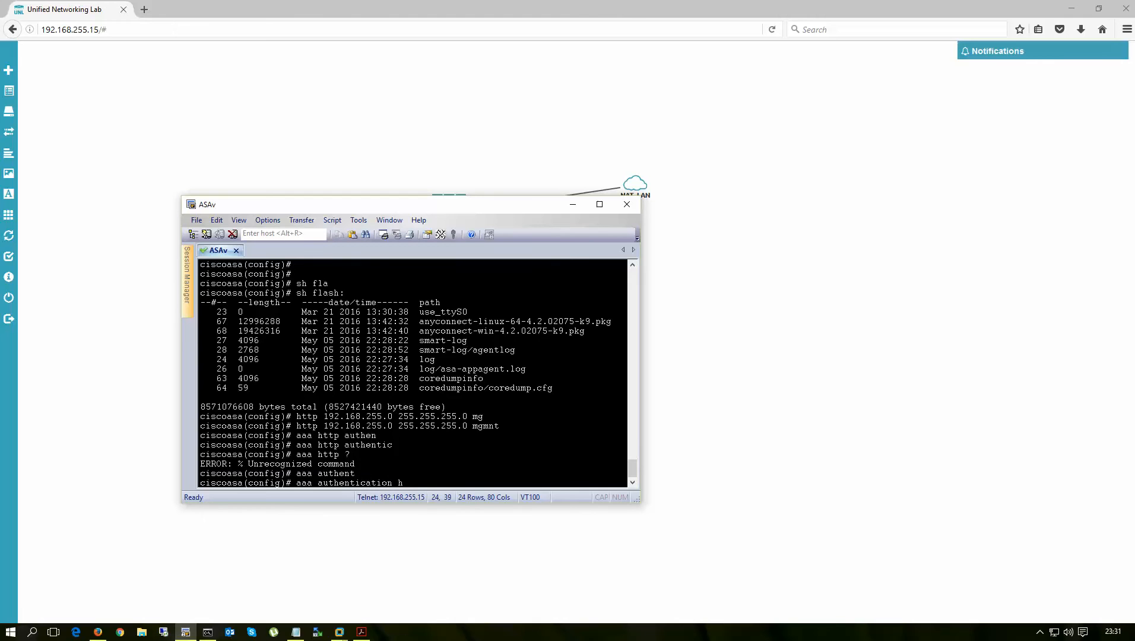
pyautogui.write('ttp ')
pyautogui.write('con')
pyautogui.press('Tab')
pyautogui.write('LOC')
pyautogui.press('Tab')
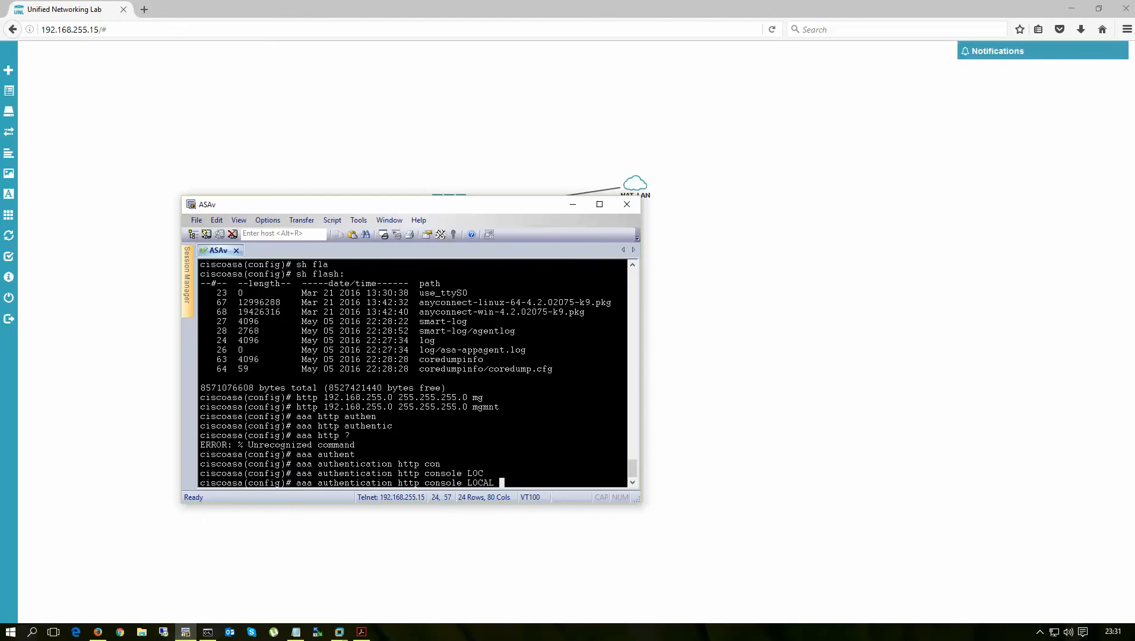
pyautogui.press('Return')
# - Leave configuration mode and save the running configuration with write memory
pyautogui.write('end')
pyautogui.press('Return')
pyautogui.press('Return')
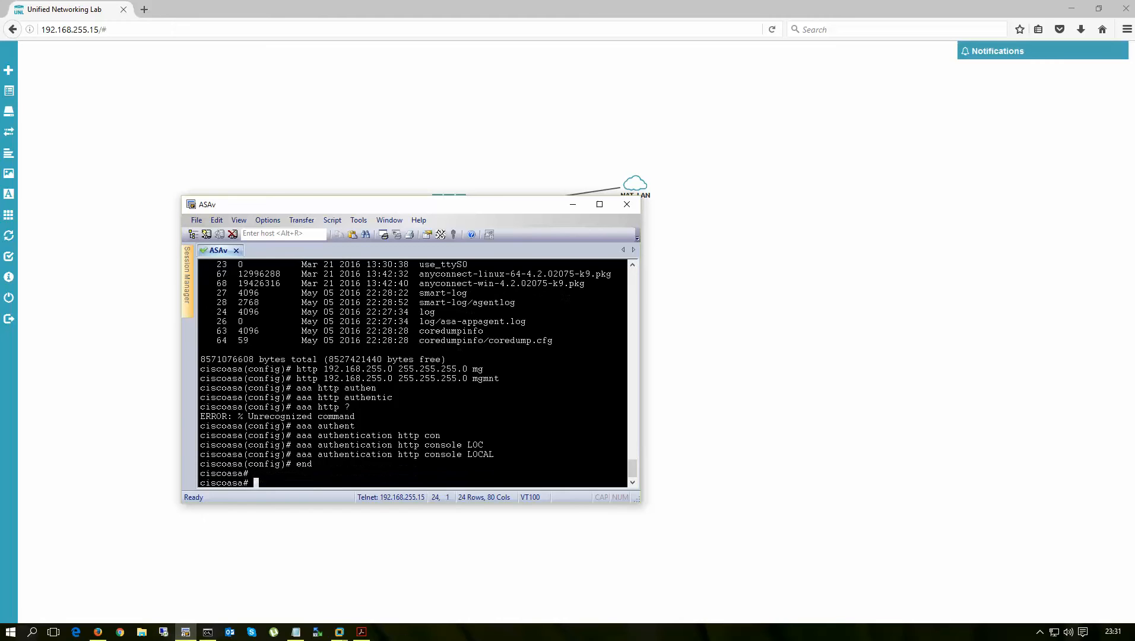
pyautogui.write('wr')
pyautogui.press('Return')
pyautogui.press('Return')
pyautogui.press('Return')
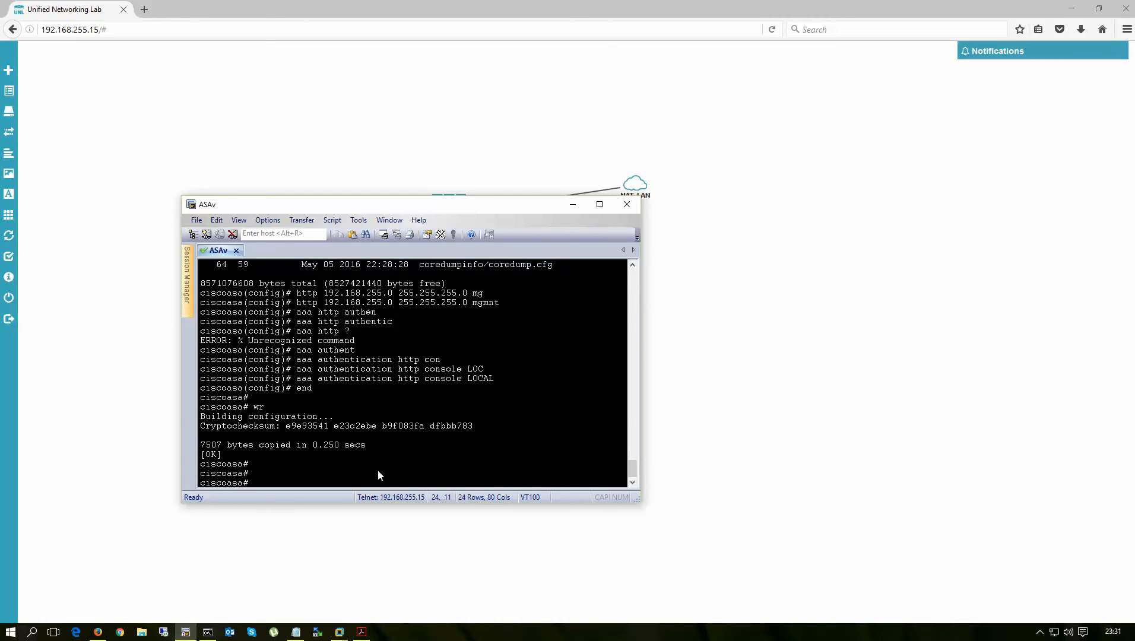
# - Check the host's VMnet8 address 192.168.255.1 in the Command Prompt ipconfig output
pyautogui.click(208, 632)
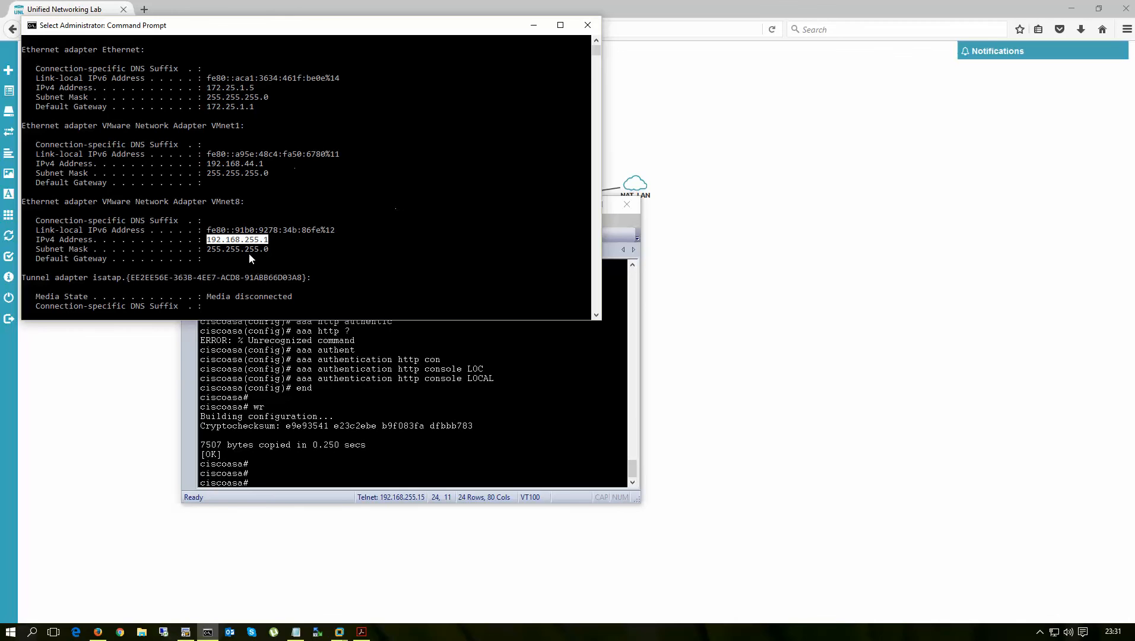
pyautogui.moveTo(205, 240); pyautogui.dragTo(267, 245)
pyautogui.scroll(-11, 364, 214)
pyautogui.scroll(2, 364, 213)
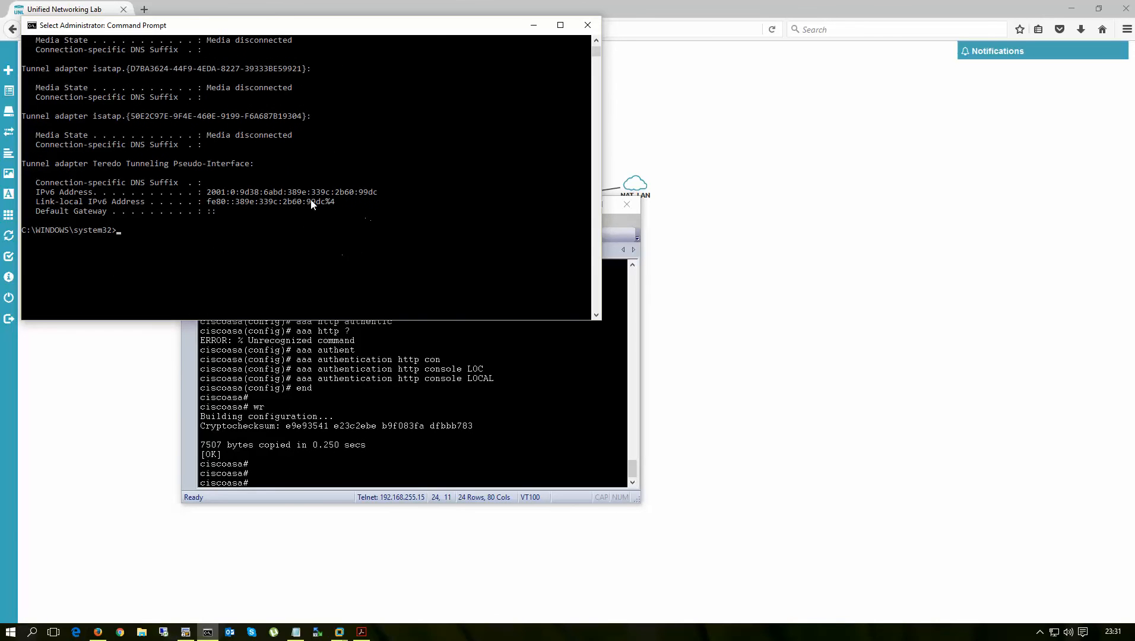
# - Ping the firewall at 192.168.255.16, getting 4 of 4 replies, then open a new Firefox tab
pyautogui.write('ping 1')
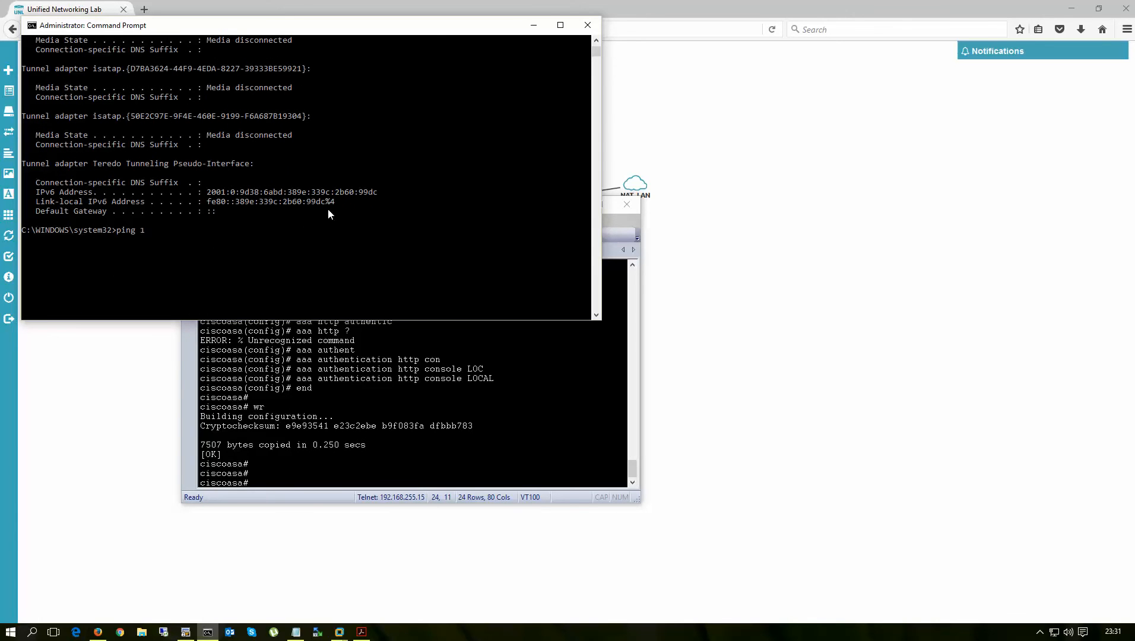
pyautogui.write('92.168.255.16')
pyautogui.press('Return')
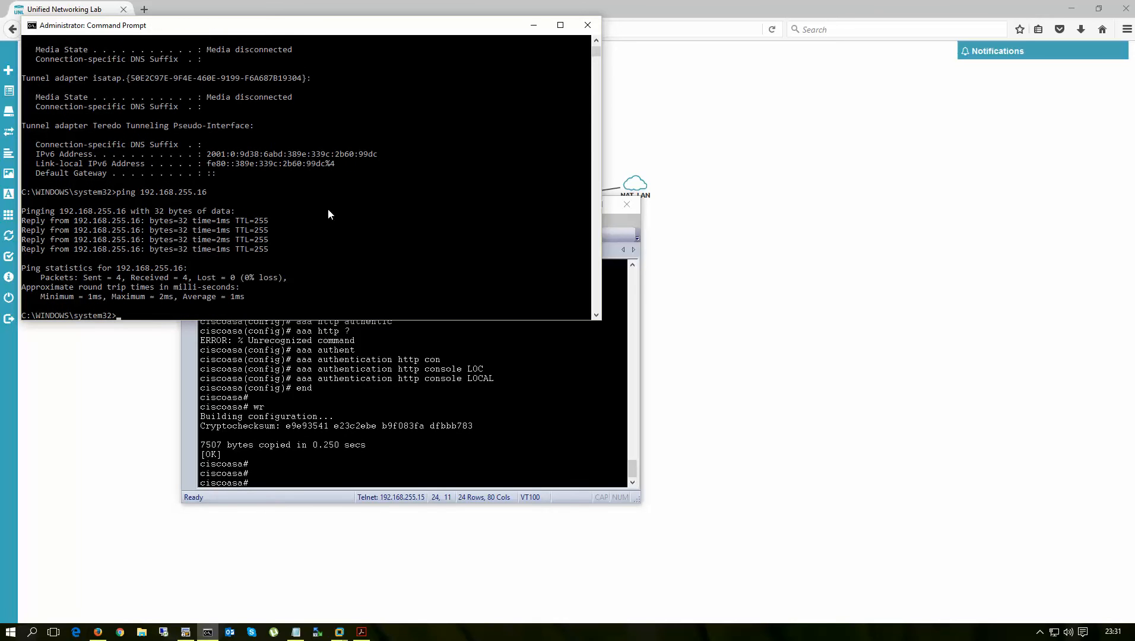
pyautogui.press('Return')
pyautogui.press('Return')
pyautogui.press('Return')
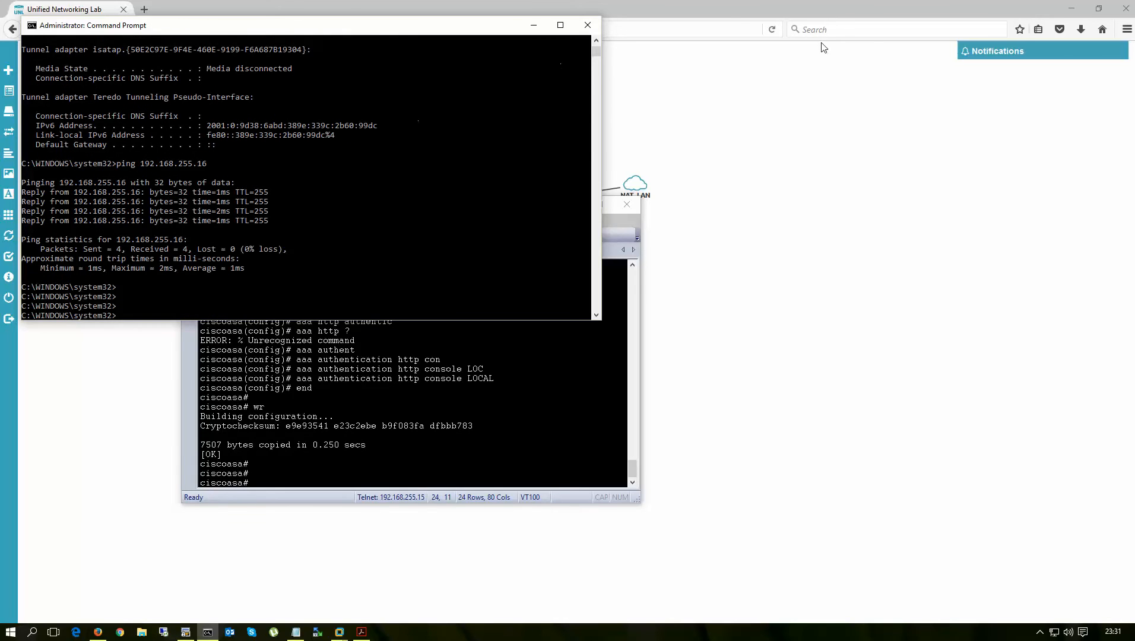
pyautogui.click(724, 9)
pyautogui.click(144, 8)
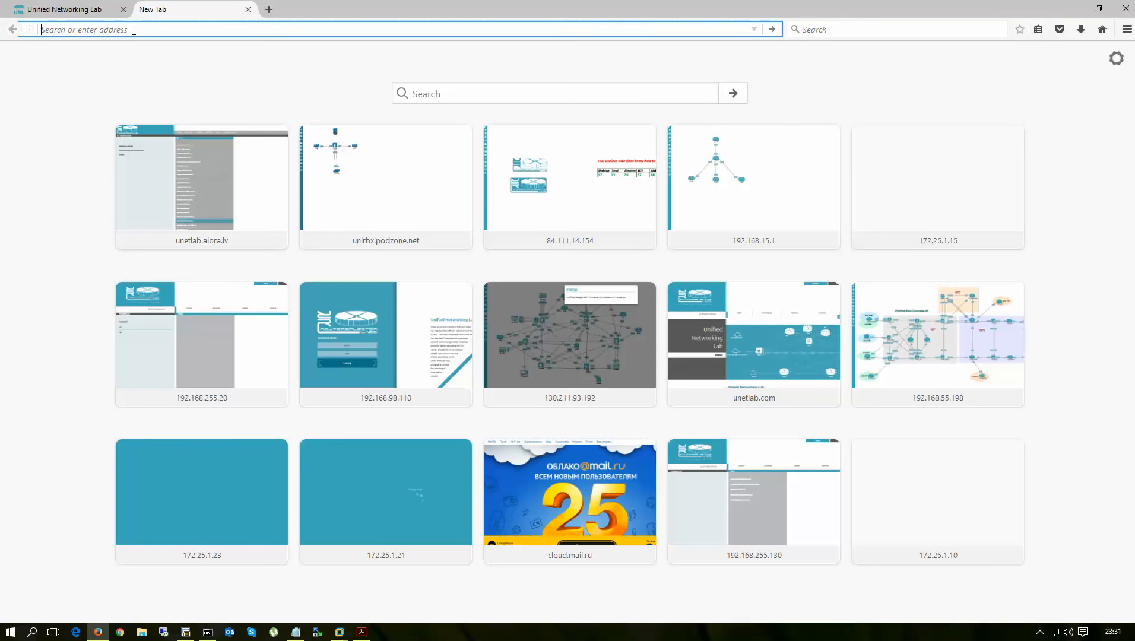
pyautogui.write('https://')
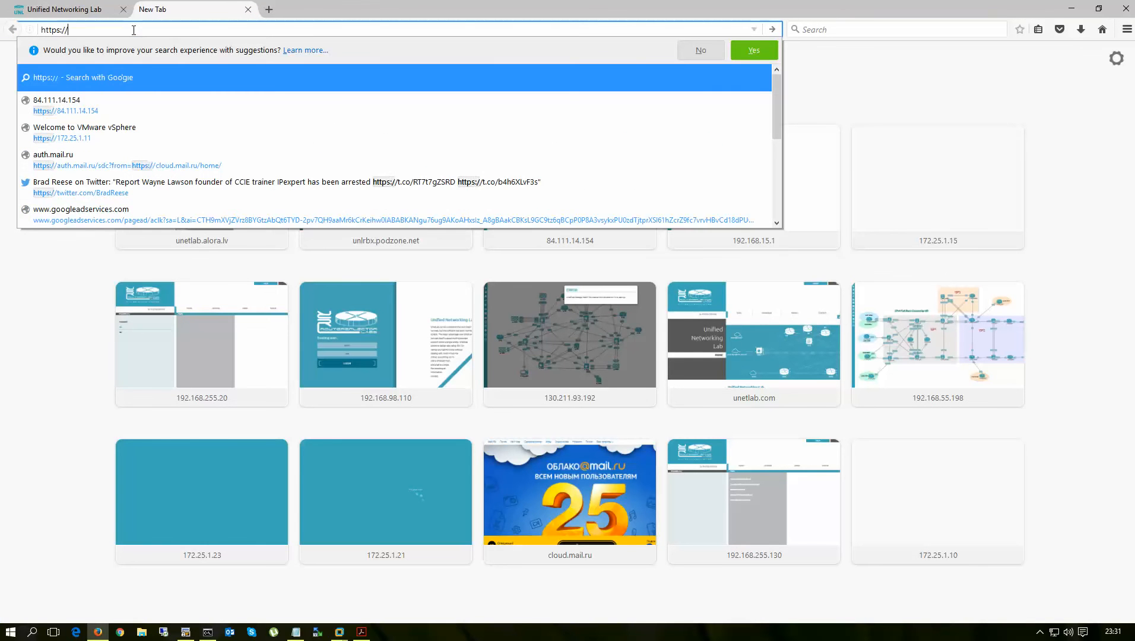
pyautogui.write('192.1')
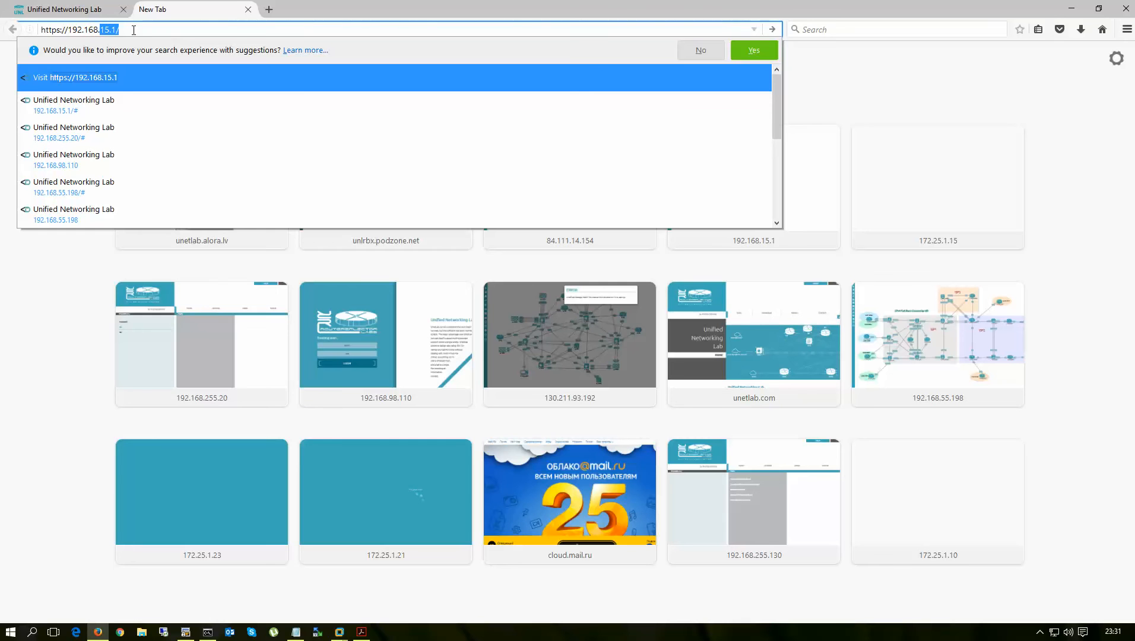
pyautogui.write('68.255.16')
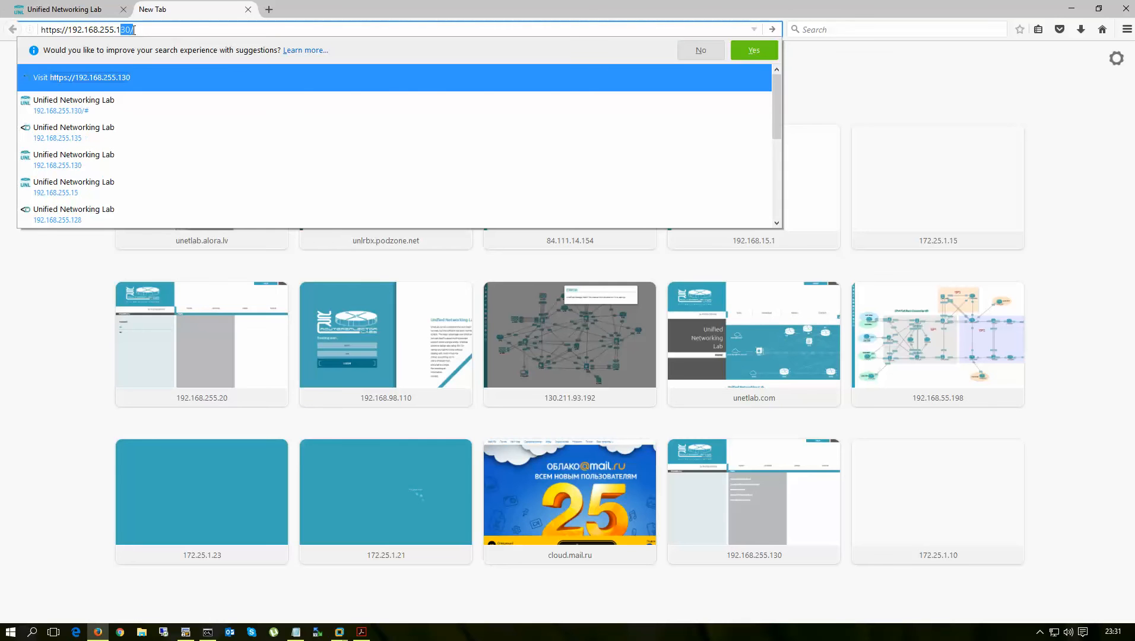
pyautogui.press('Return')
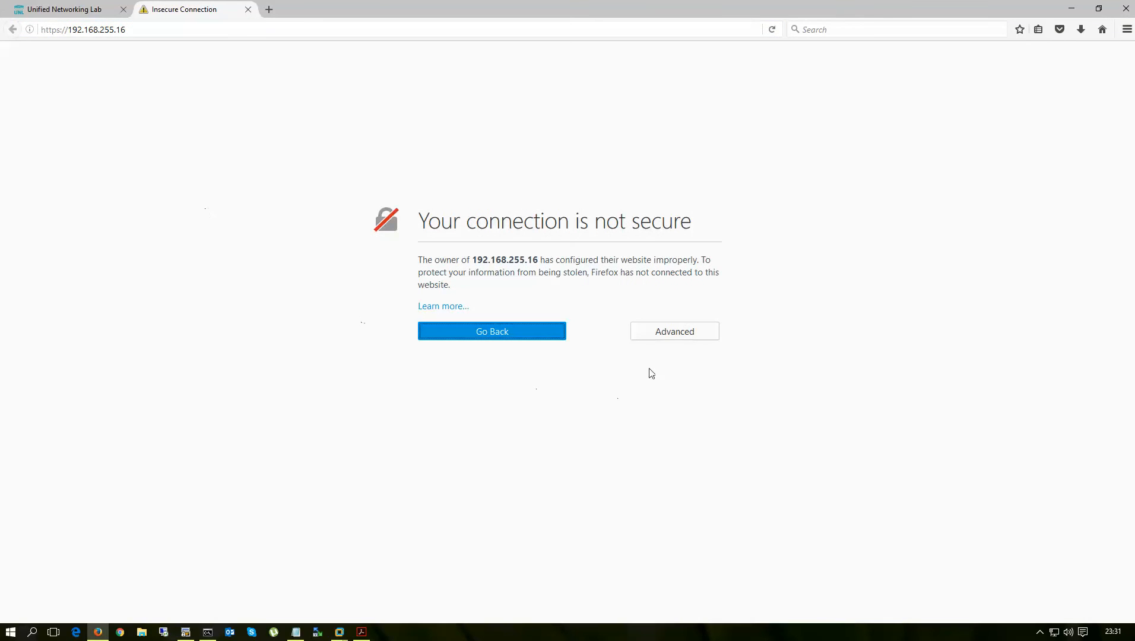
pyautogui.click(666, 332)
pyautogui.click(459, 442)
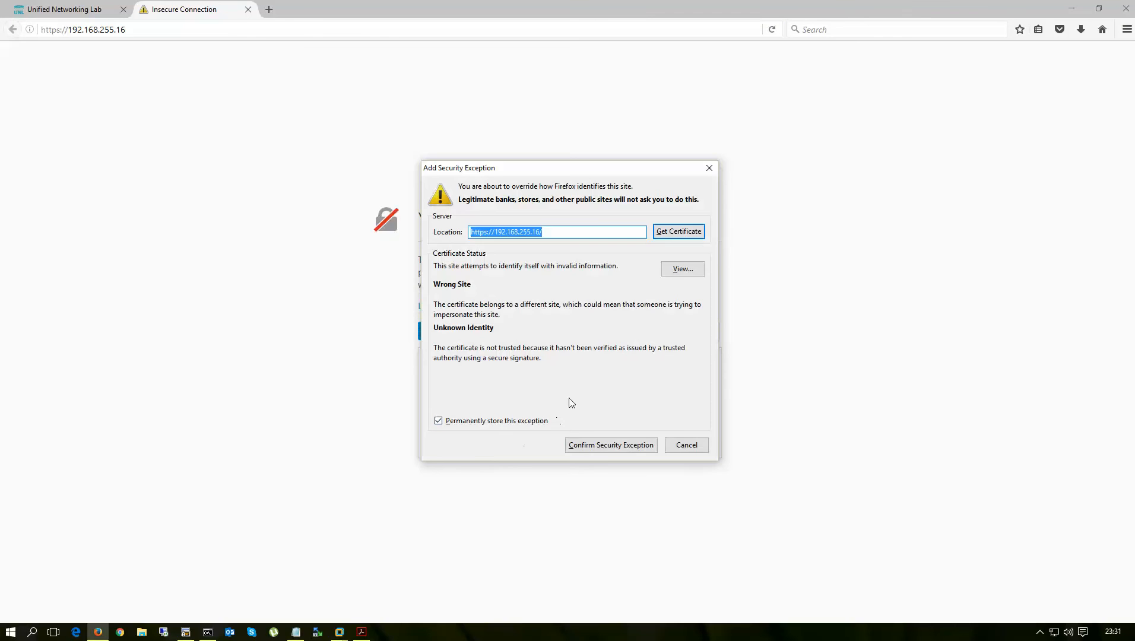
pyautogui.click(610, 450)
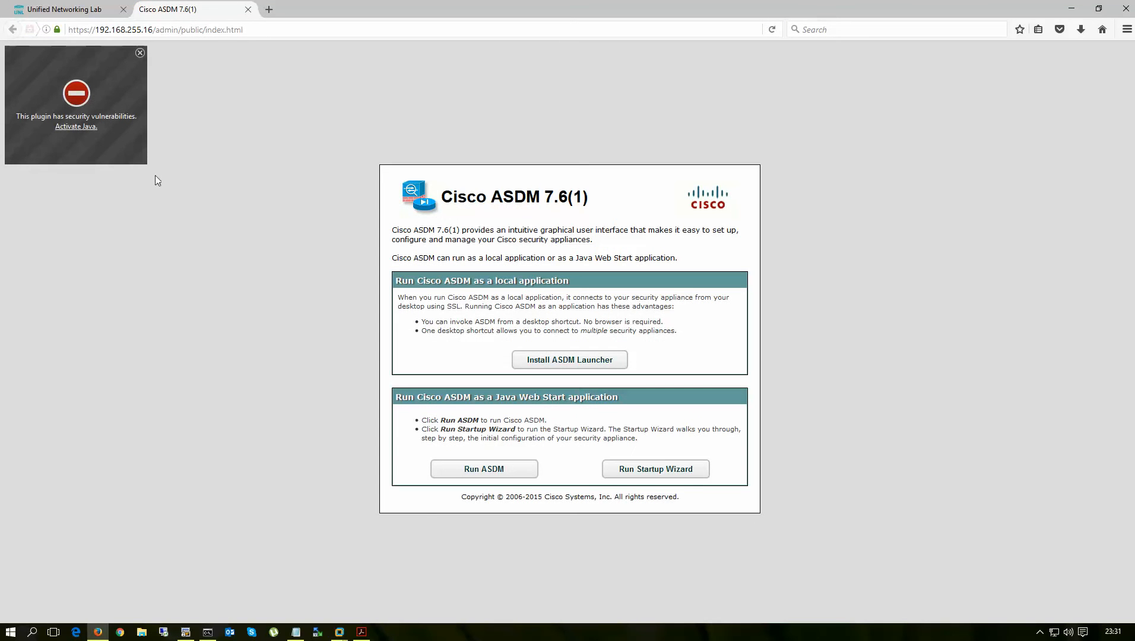
pyautogui.click(76, 126)
pyautogui.click(148, 96)
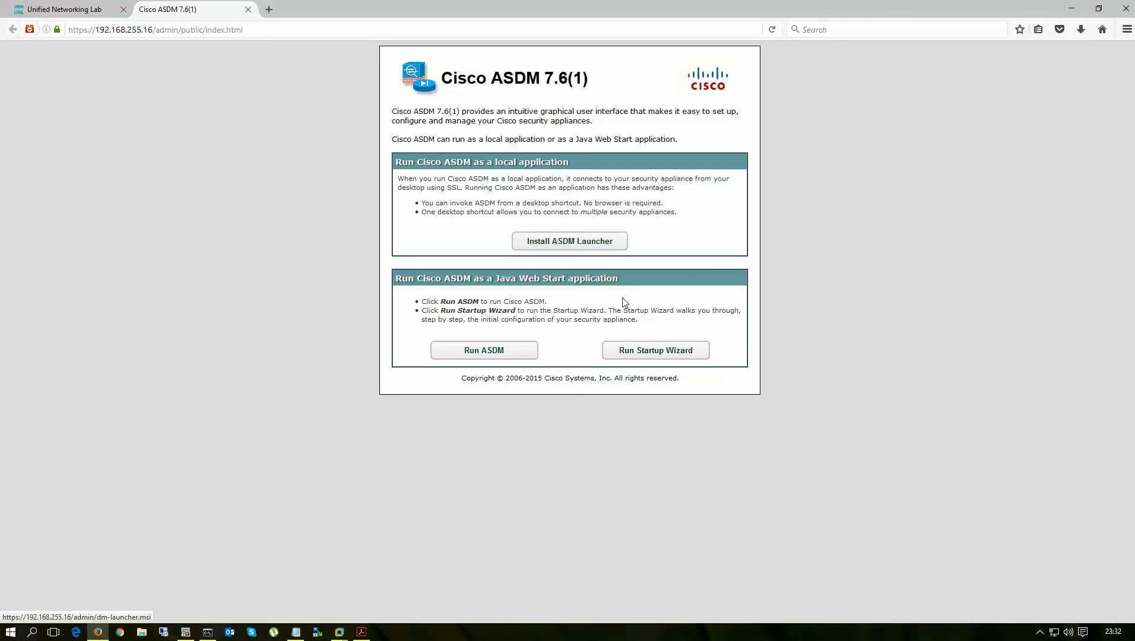
pyautogui.click(1071, 11)
# - Launch the Cisco ASDM-IDM Launcher and select its existing device address
pyautogui.moveTo(290, 26); pyautogui.dragTo(501, 41)
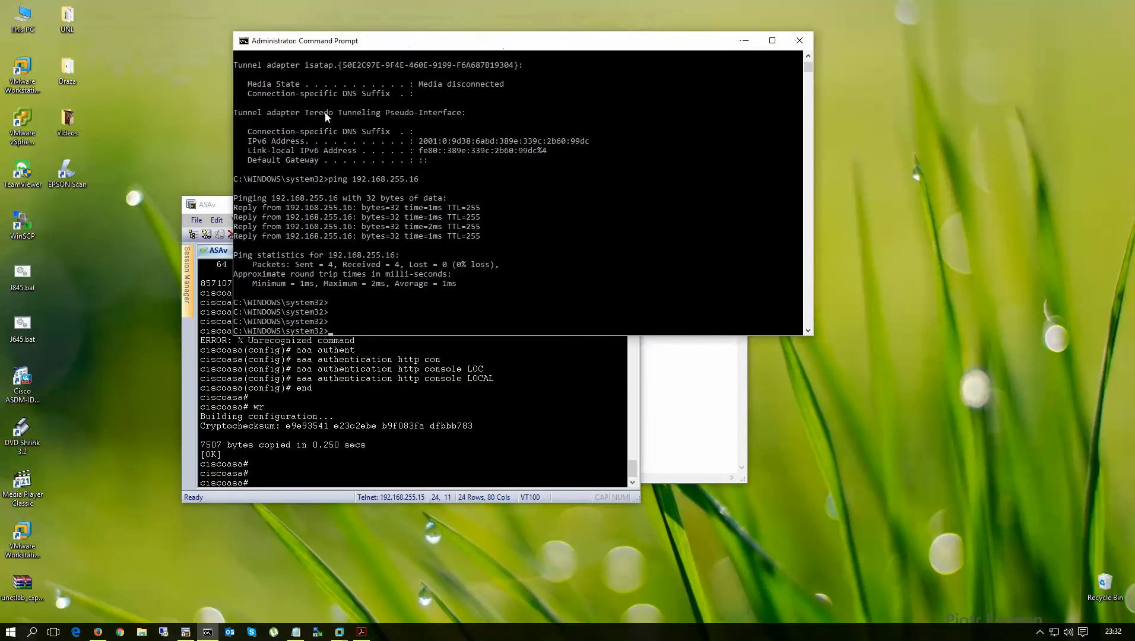
pyautogui.click(25, 383)
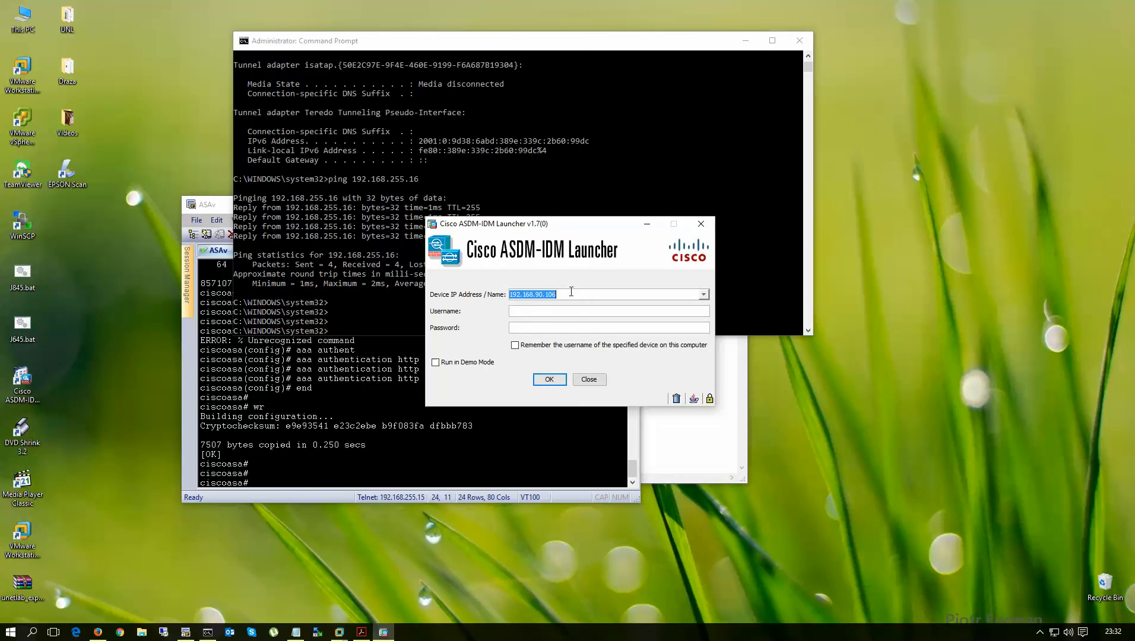
pyautogui.click(571, 294)
pyautogui.moveTo(513, 301); pyautogui.dragTo(501, 296)
pyautogui.click(569, 295)
pyautogui.doubleClick(569, 294)
pyautogui.click(570, 295)
# - Enter device 192.168.255.16 plus username and password, then bring up Control Panel
pyautogui.press('BackSpace')
pyautogui.press('BackSpace')
pyautogui.press('BackSpace')
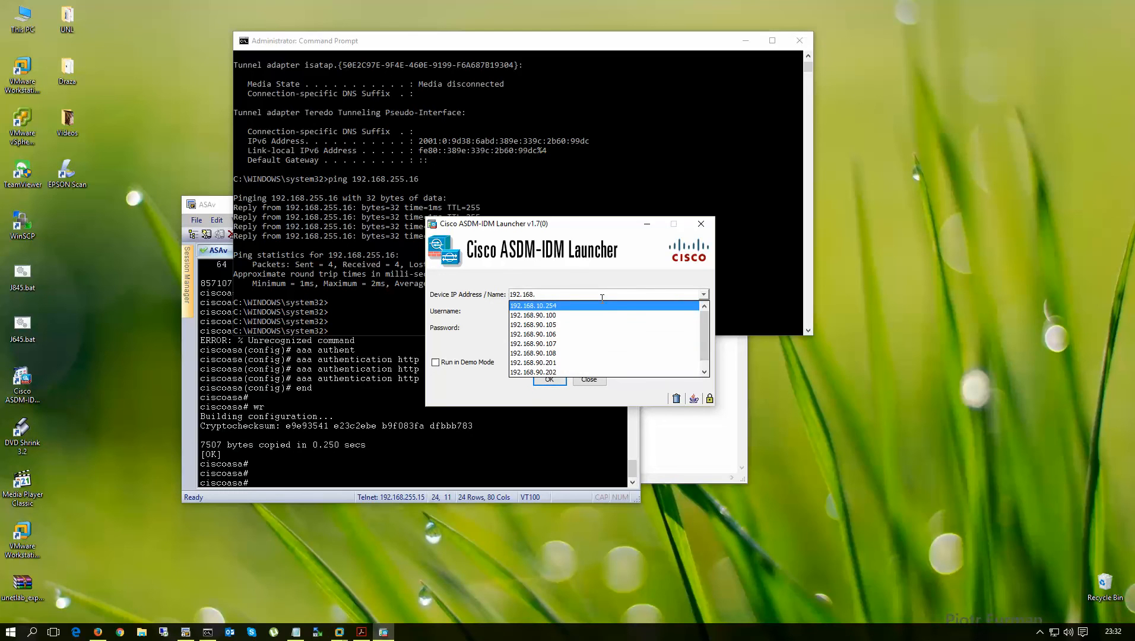
pyautogui.write('2655.')
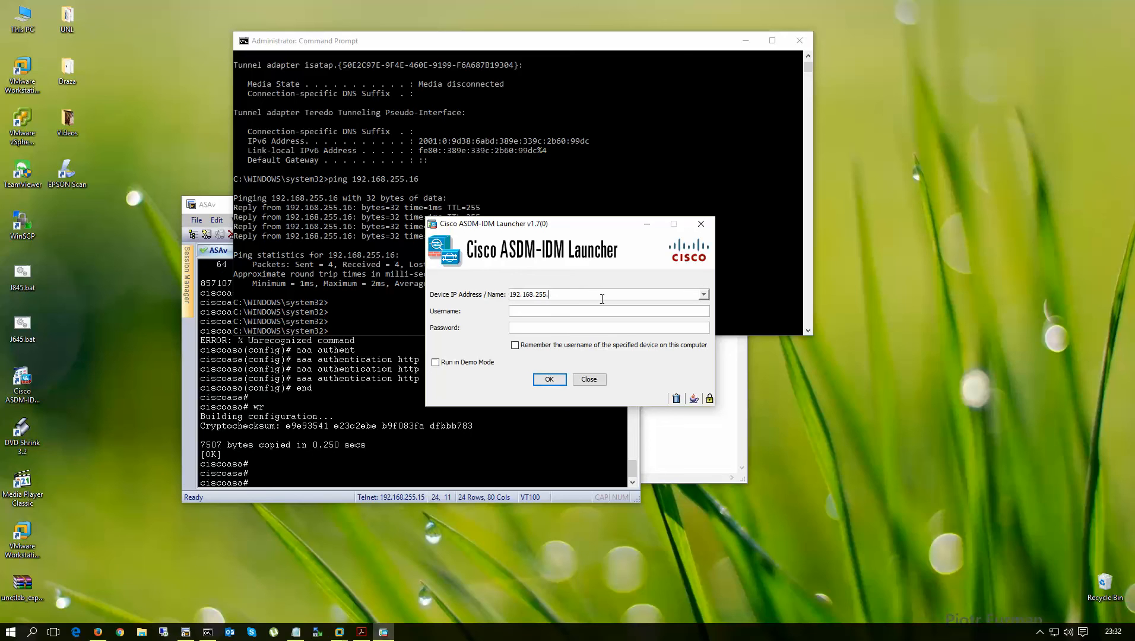
pyautogui.write('16')
pyautogui.write('test')
pyautogui.press('Tab')
pyautogui.write('test')
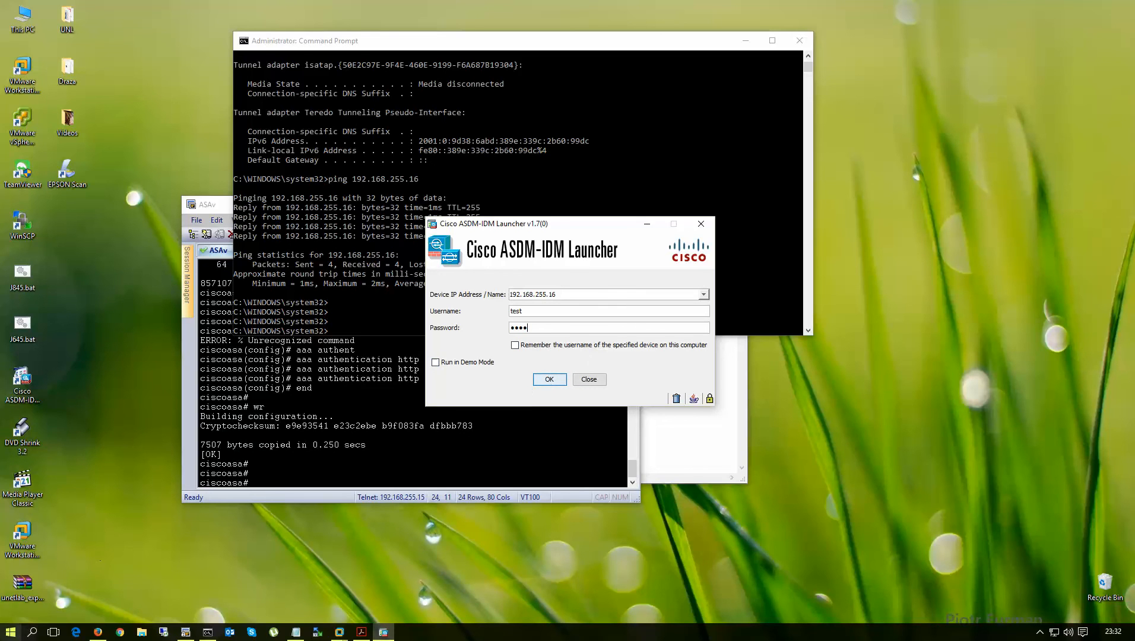
pyautogui.rightClick(11, 632)
pyautogui.click(76, 517)
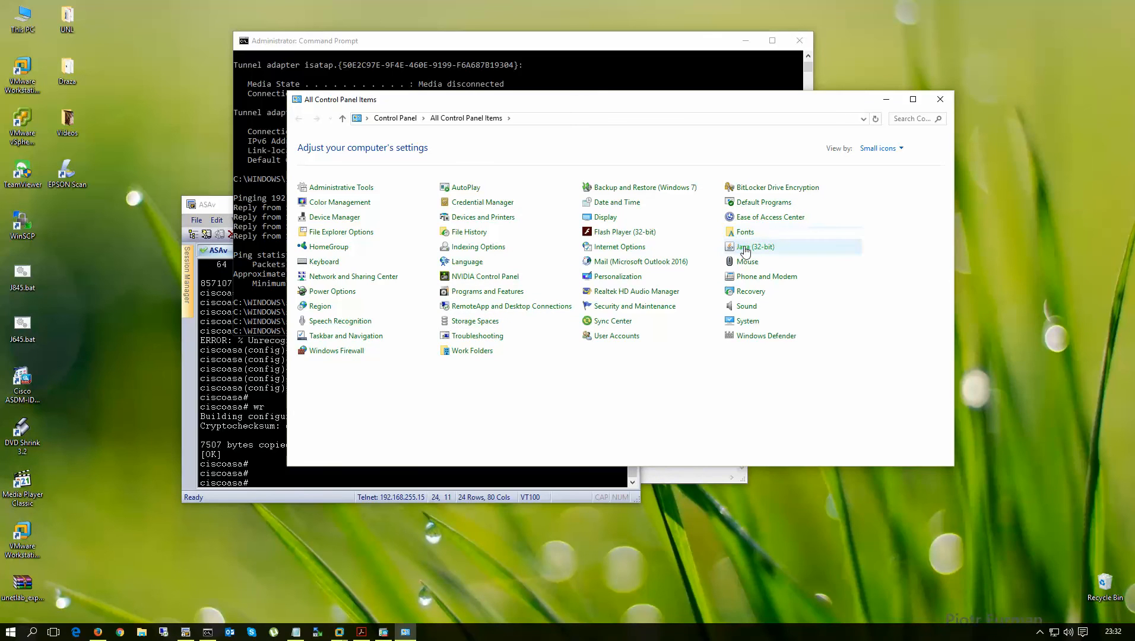
# - Review installed Java runtimes 1.8.0_45 and 1.6.0_45 in Java Control Panel, closing it unchanged
pyautogui.click(746, 249)
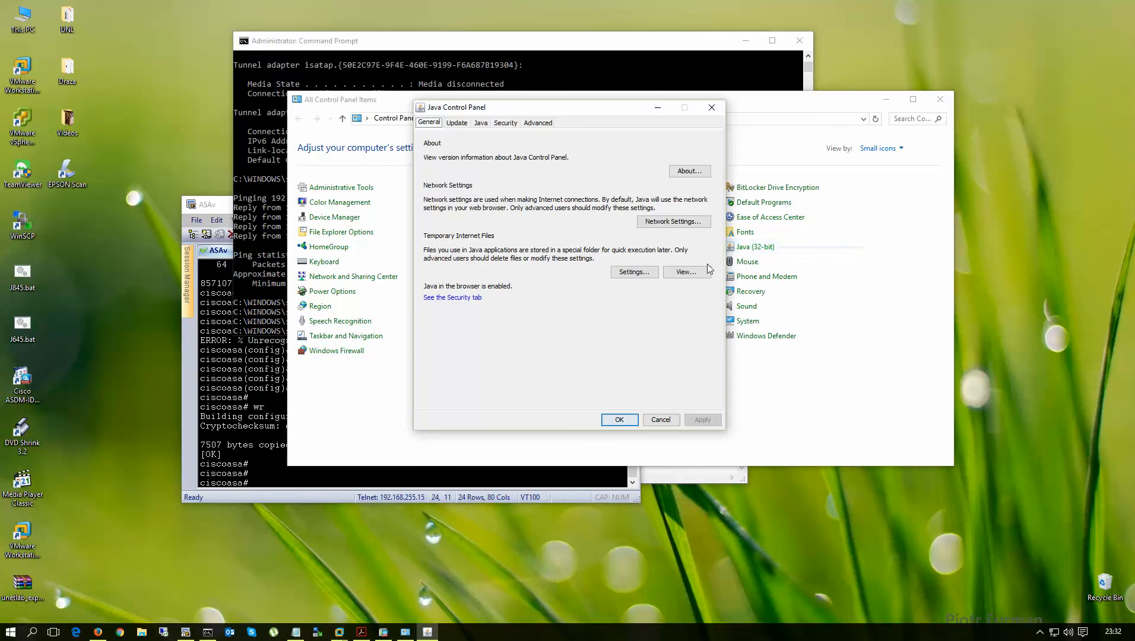
pyautogui.click(481, 123)
pyautogui.click(691, 157)
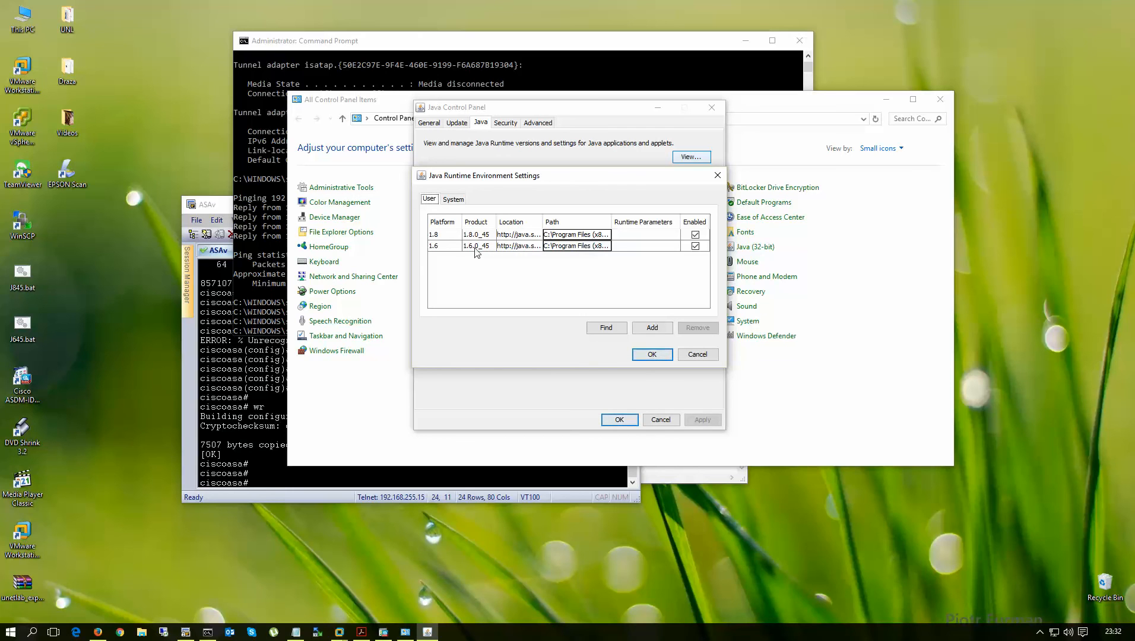
pyautogui.click(472, 248)
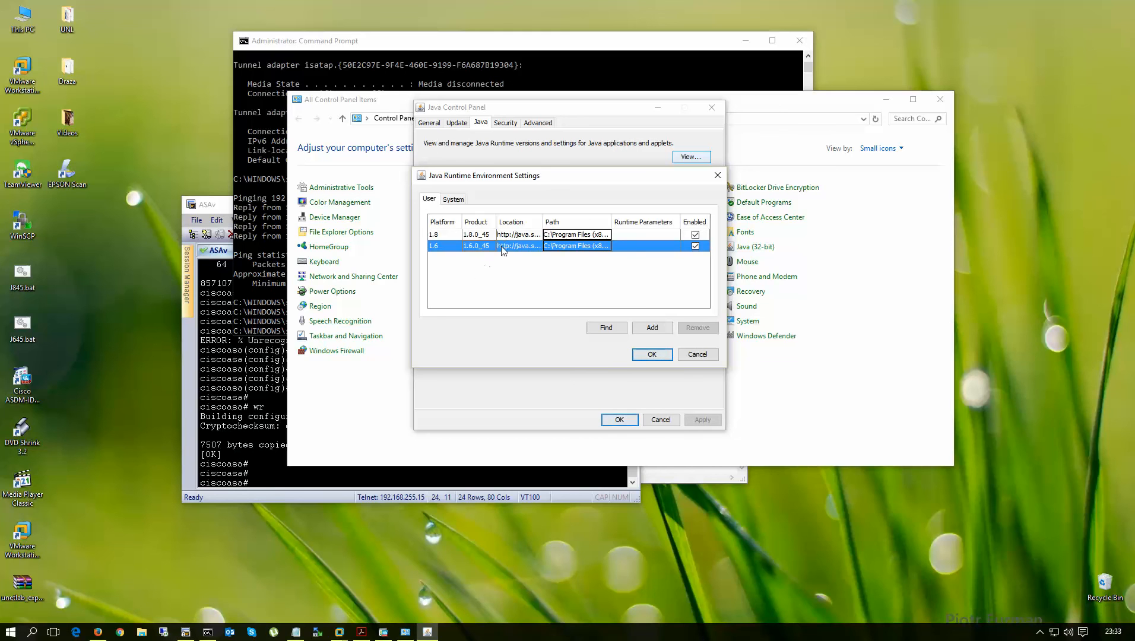
pyautogui.click(694, 355)
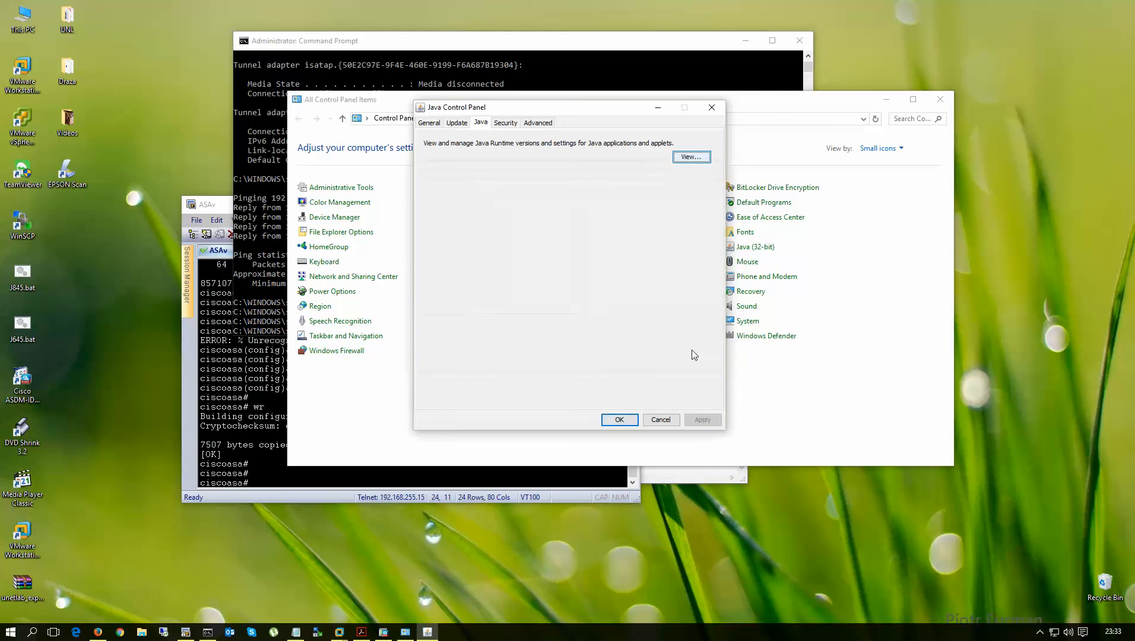
pyautogui.click(660, 420)
pyautogui.click(887, 100)
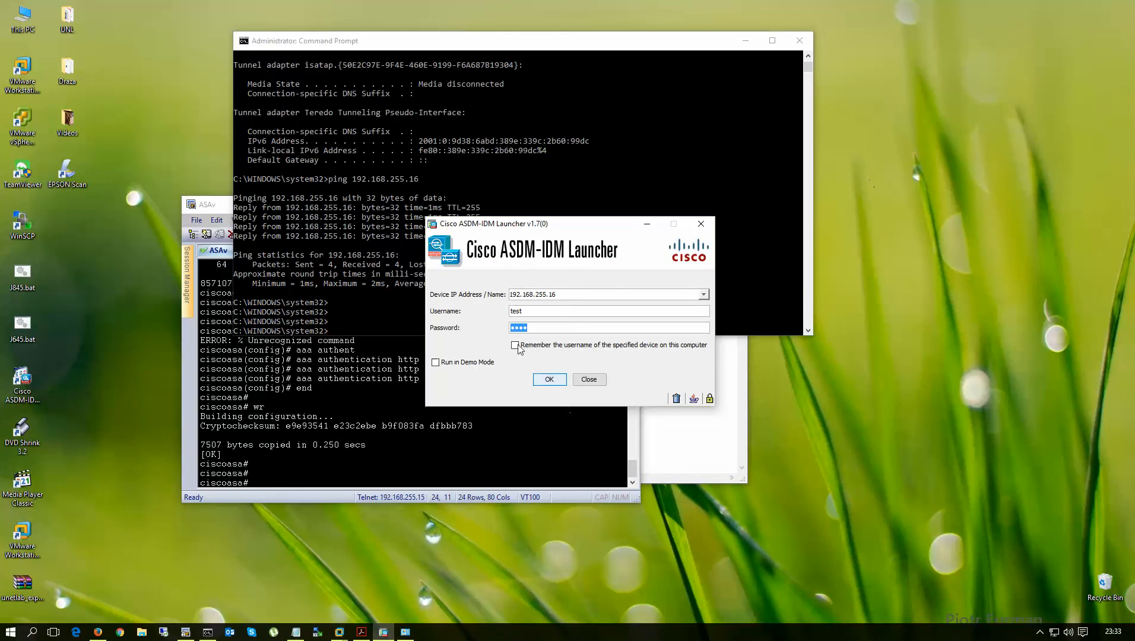
# - Connect ASDM to 192.168.255.16, check mgmnt on Management0/0 in the Interfaces table, then close ASDM
pyautogui.click(549, 380)
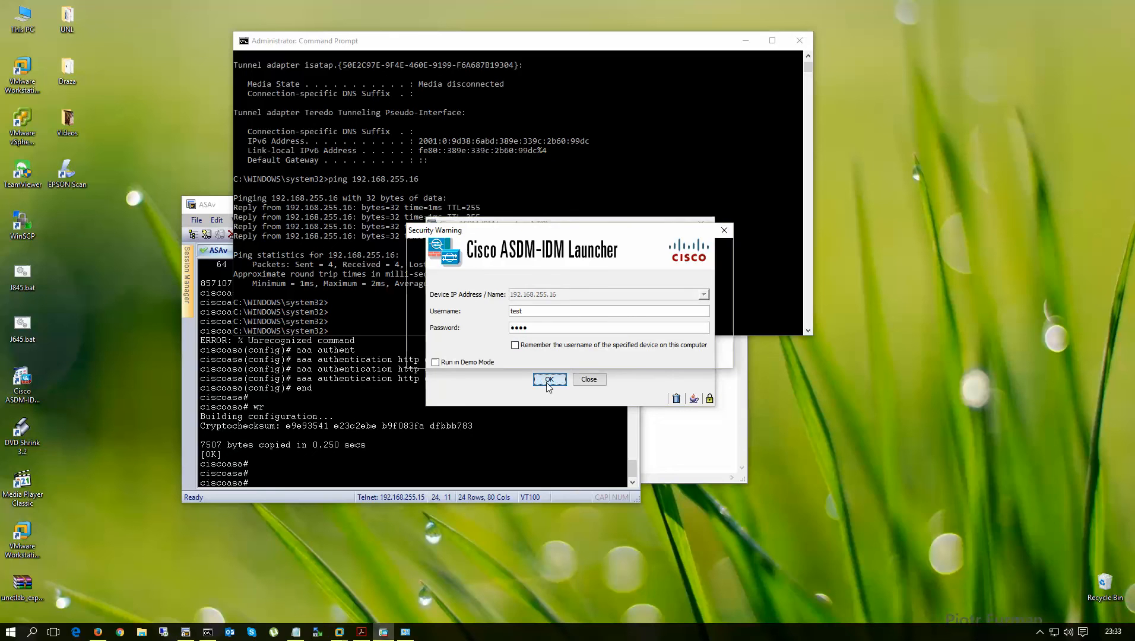
pyautogui.click(652, 351)
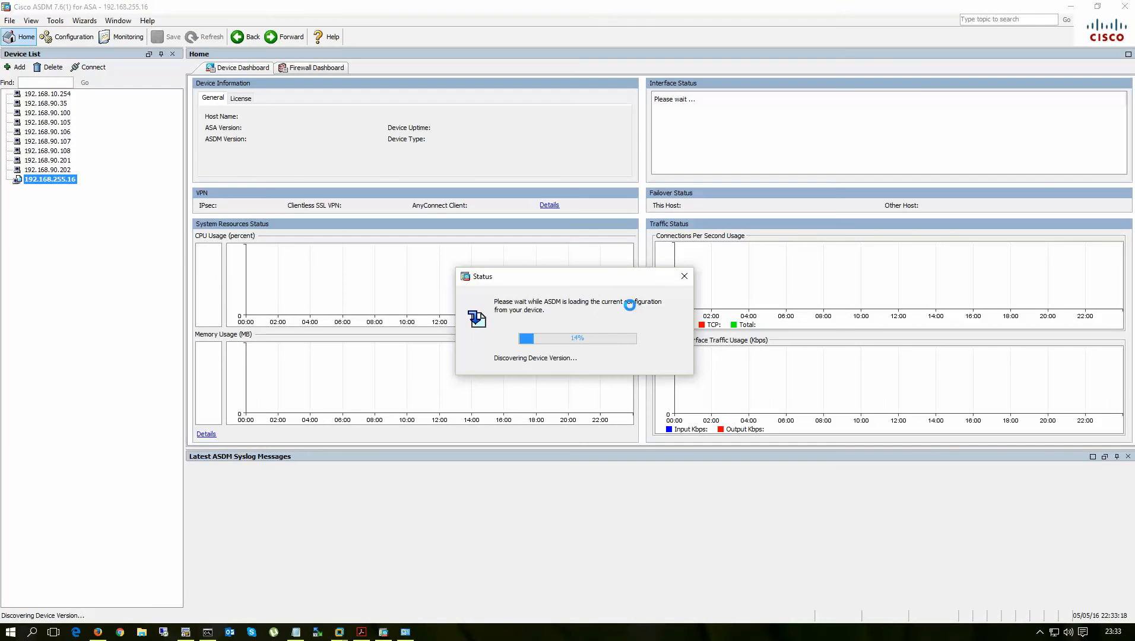
pyautogui.click(70, 40)
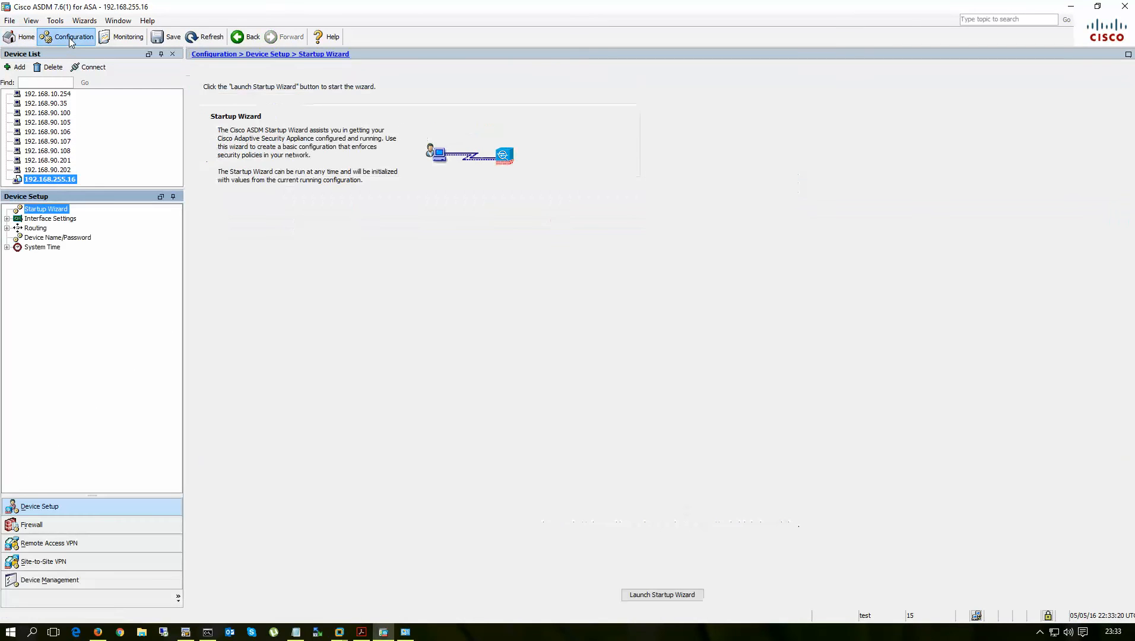
pyautogui.click(48, 220)
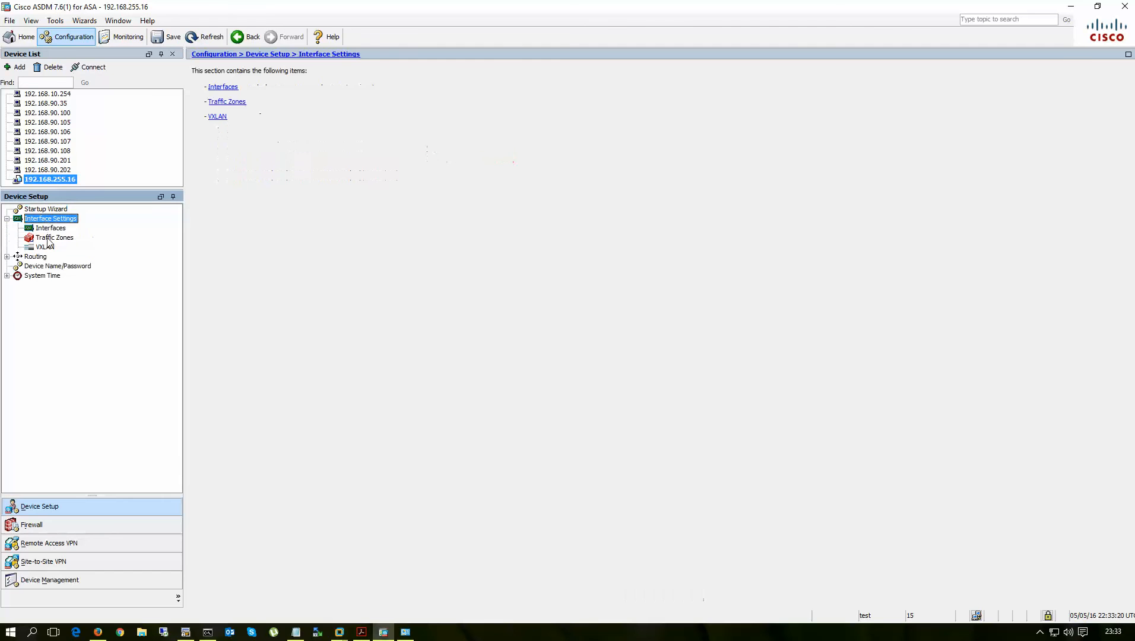
pyautogui.click(51, 229)
pyautogui.click(597, 167)
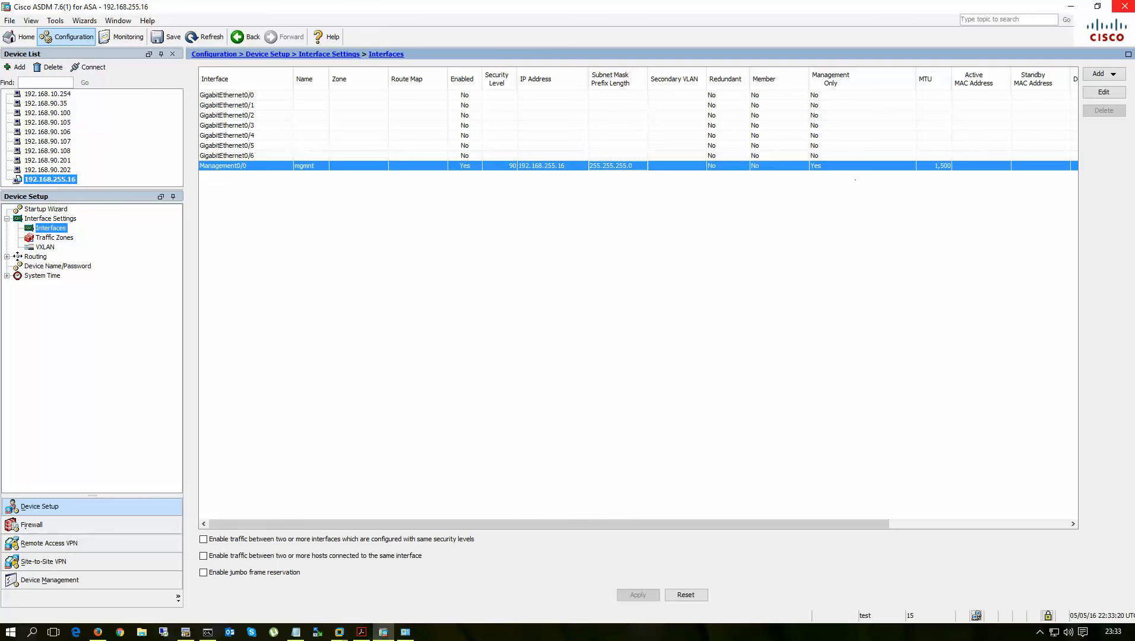
pyautogui.click(1127, 9)
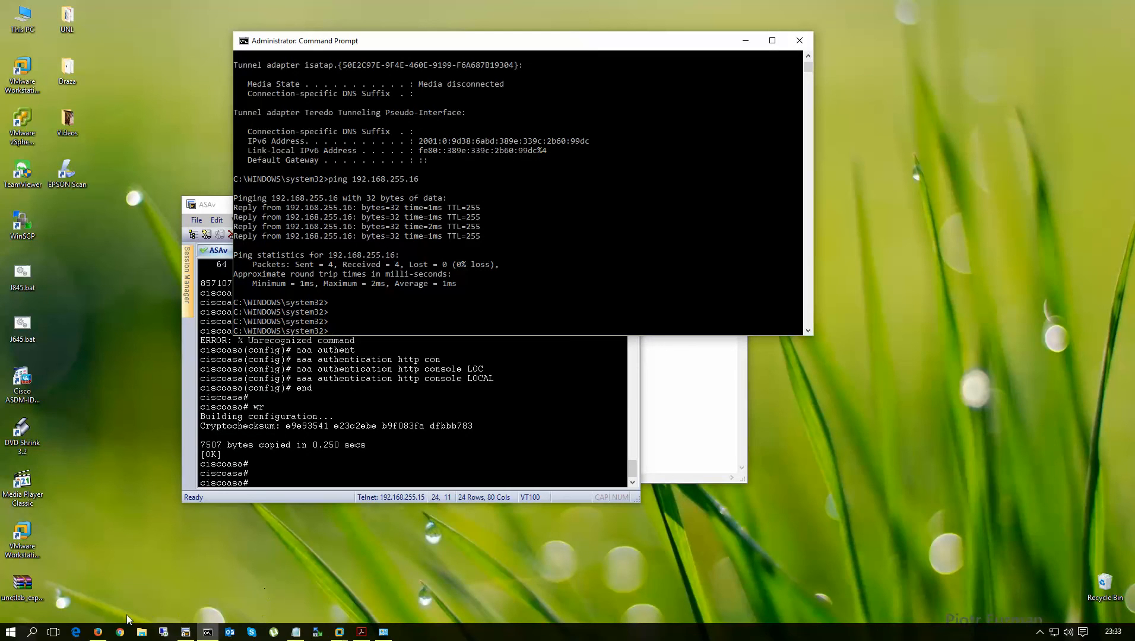
pyautogui.click(98, 633)
# - Move the NAT_LAN cloud and add a Cisco ASAv node named ASAv2 to the lab
pyautogui.click(95, 12)
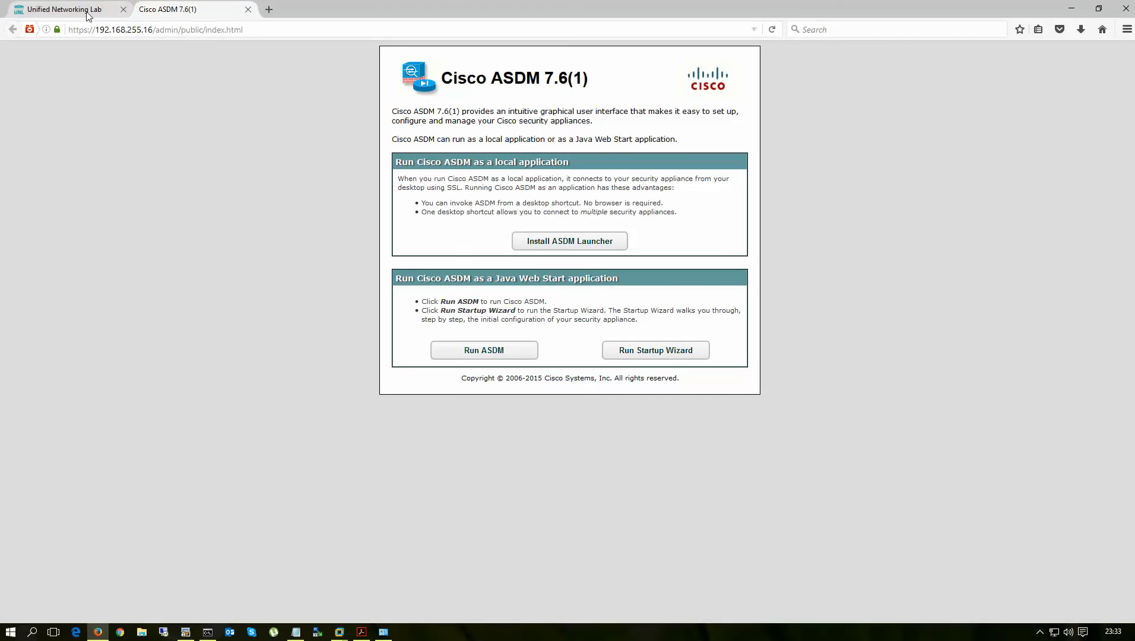
pyautogui.moveTo(639, 184); pyautogui.dragTo(580, 119)
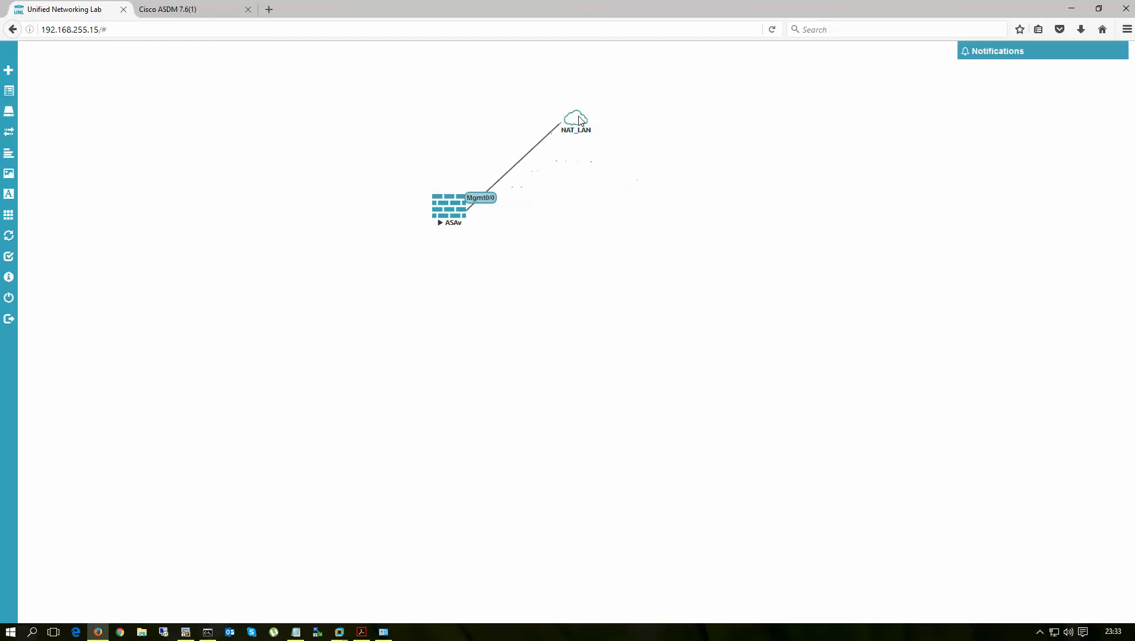
pyautogui.rightClick(621, 212)
pyautogui.click(653, 245)
pyautogui.click(644, 243)
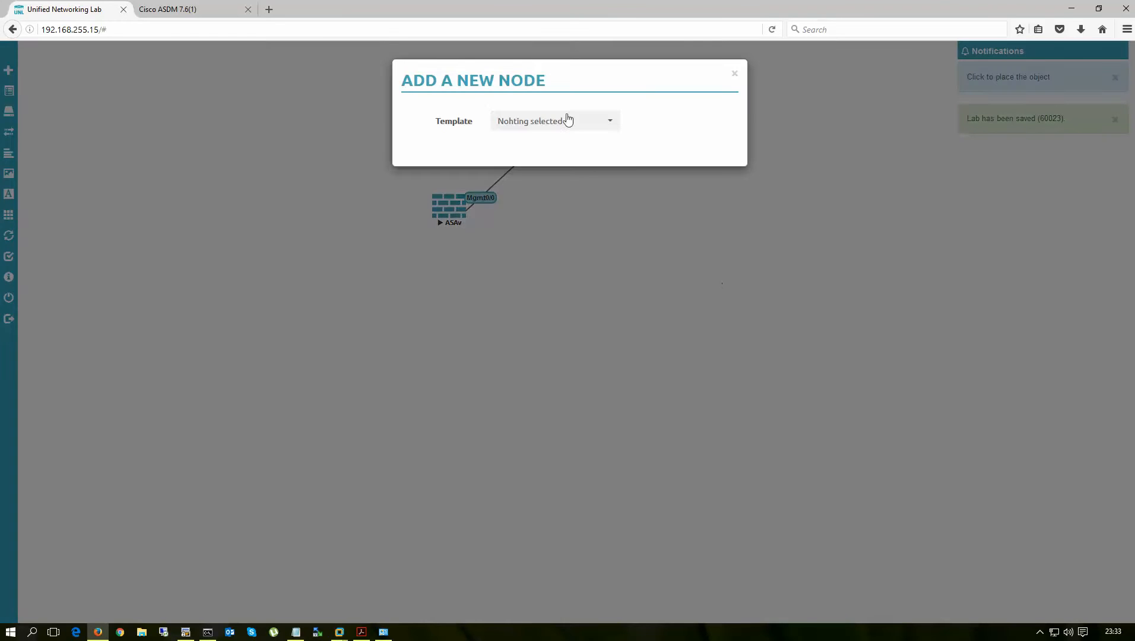
pyautogui.click(561, 122)
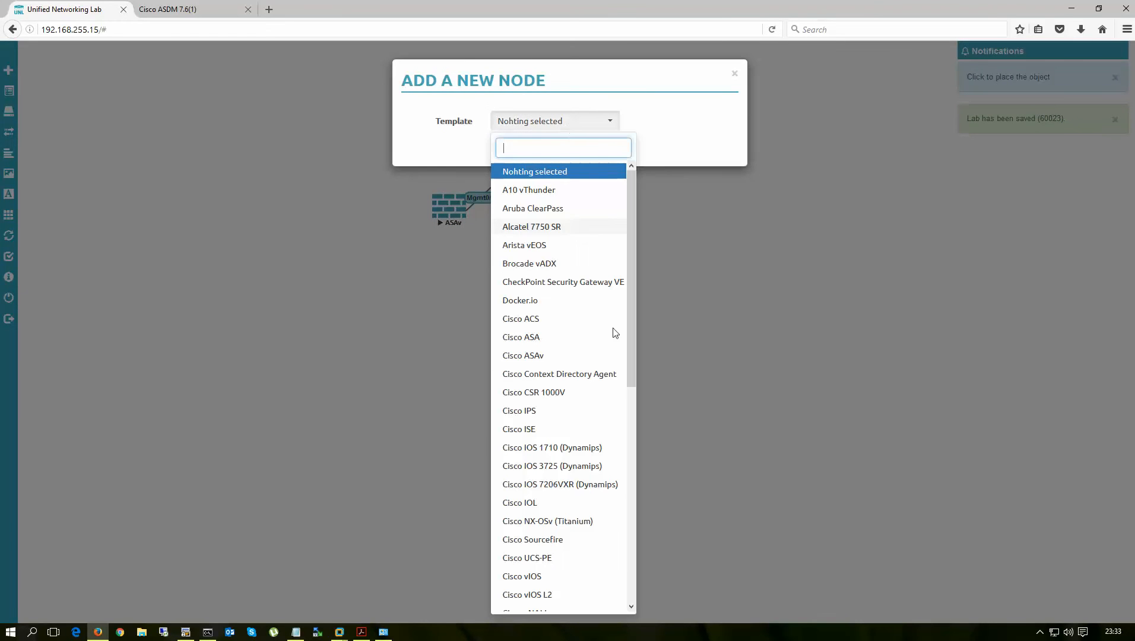
pyautogui.click(538, 358)
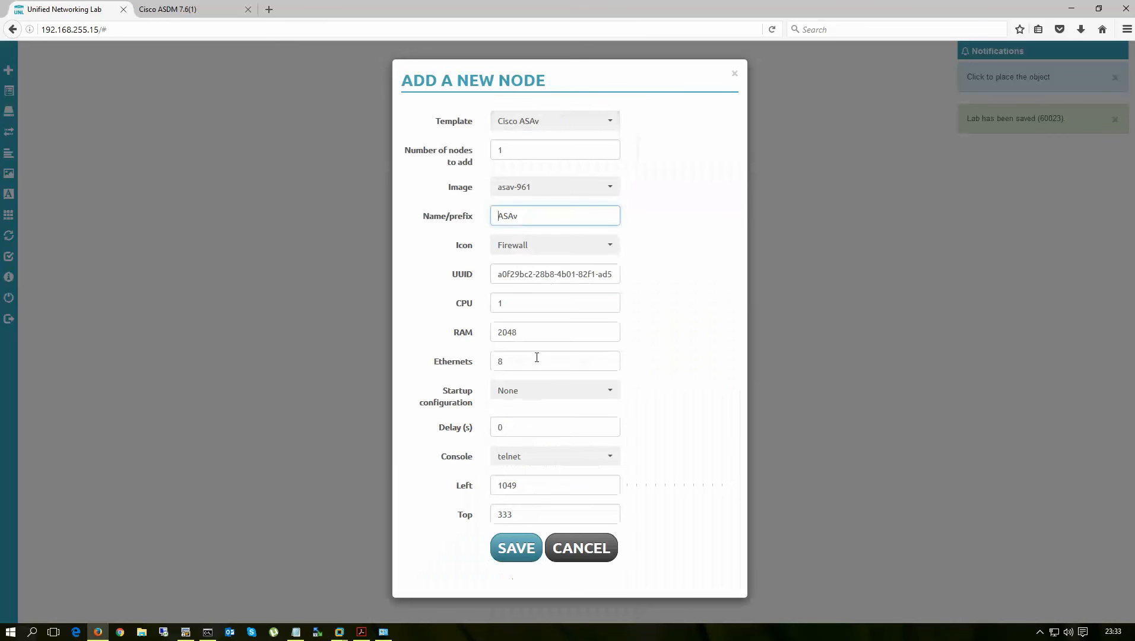
pyautogui.click(528, 216)
pyautogui.write('2')
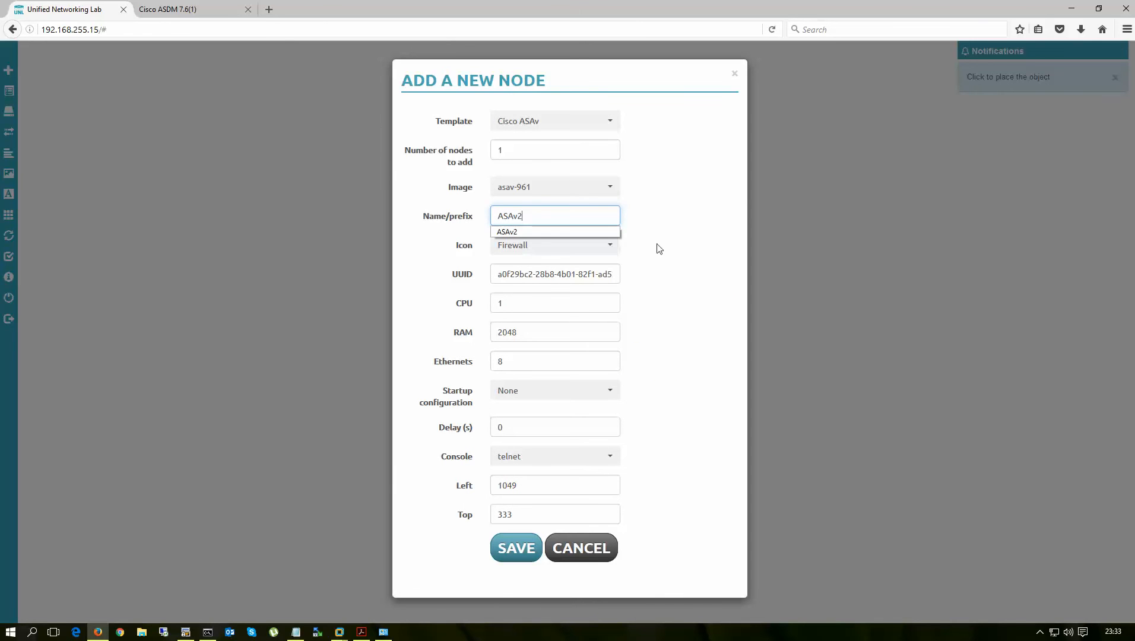
pyautogui.click(713, 267)
pyautogui.click(516, 549)
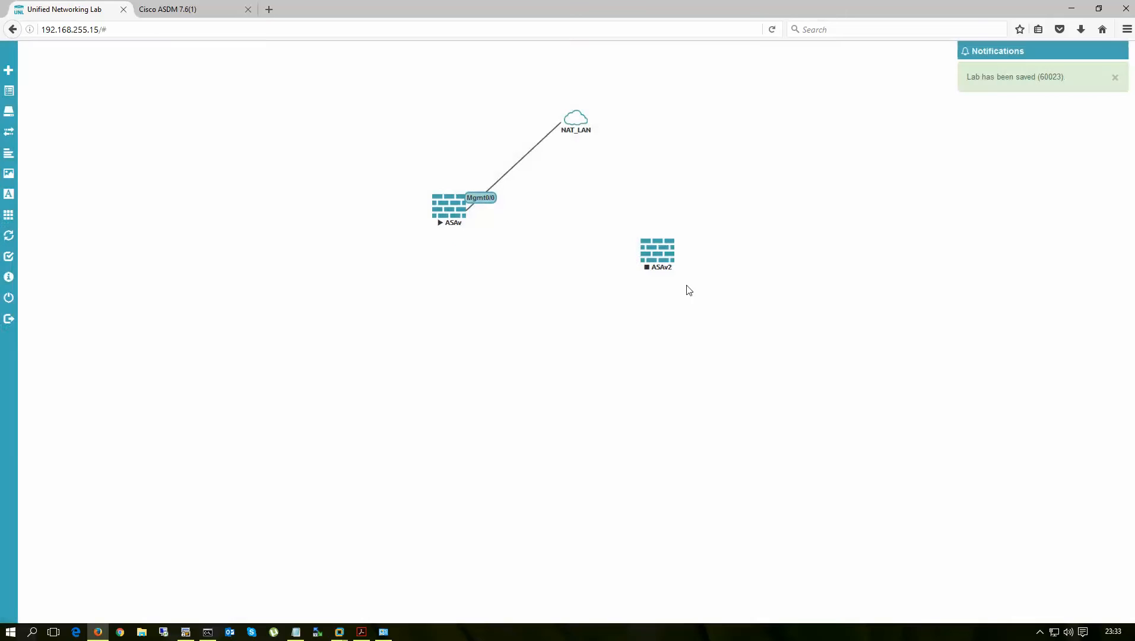
# - Connect ASAv2's Mgmt0/0 interface to NAT_LAN and place the node beside the cloud
pyautogui.rightClick(653, 251)
pyautogui.click(690, 390)
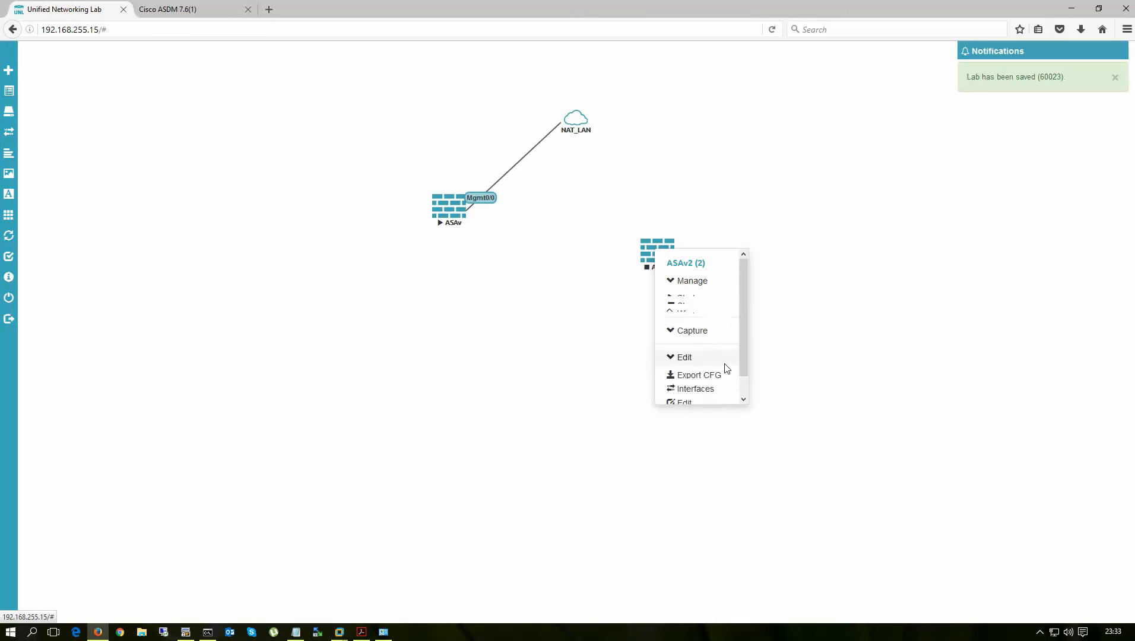
pyautogui.click(707, 355)
pyautogui.click(542, 122)
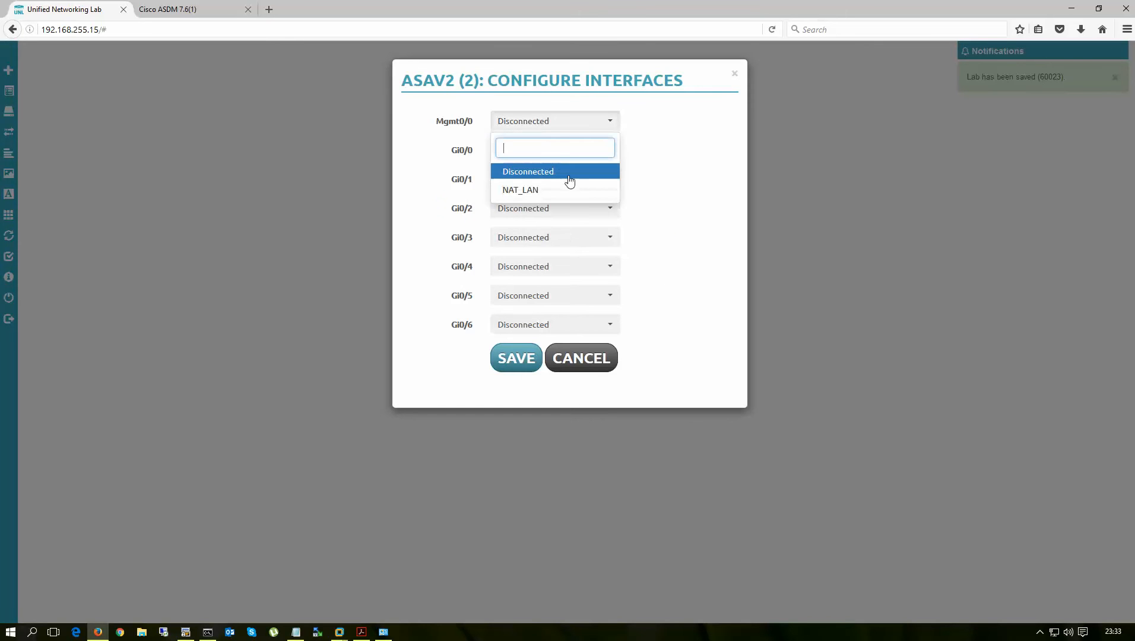
pyautogui.click(521, 191)
pyautogui.click(518, 360)
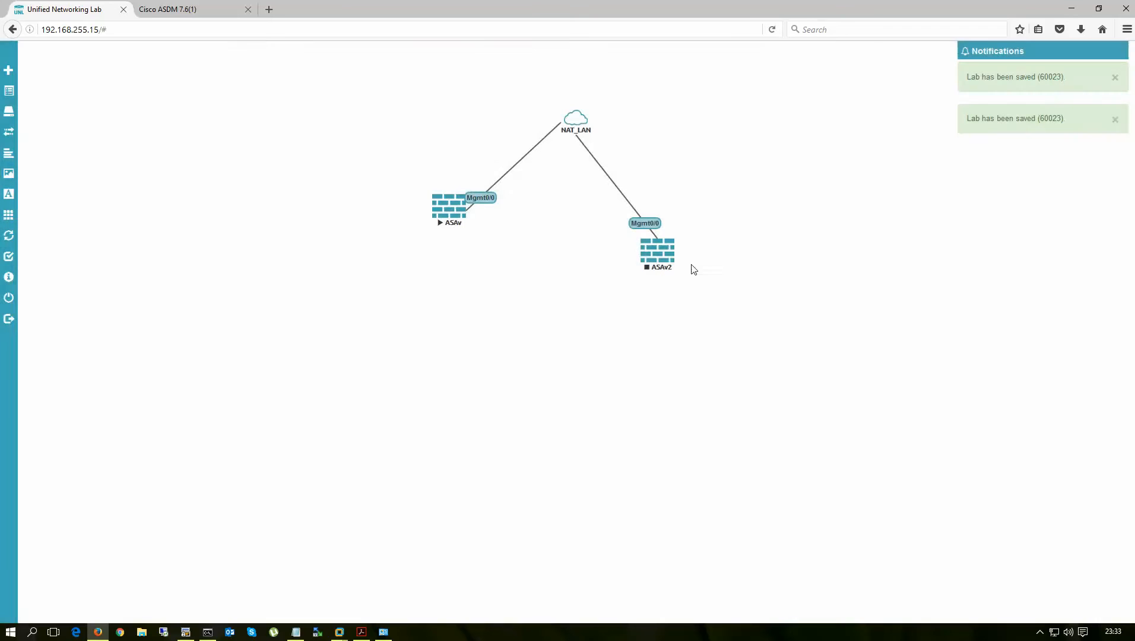
pyautogui.moveTo(665, 258); pyautogui.dragTo(692, 228)
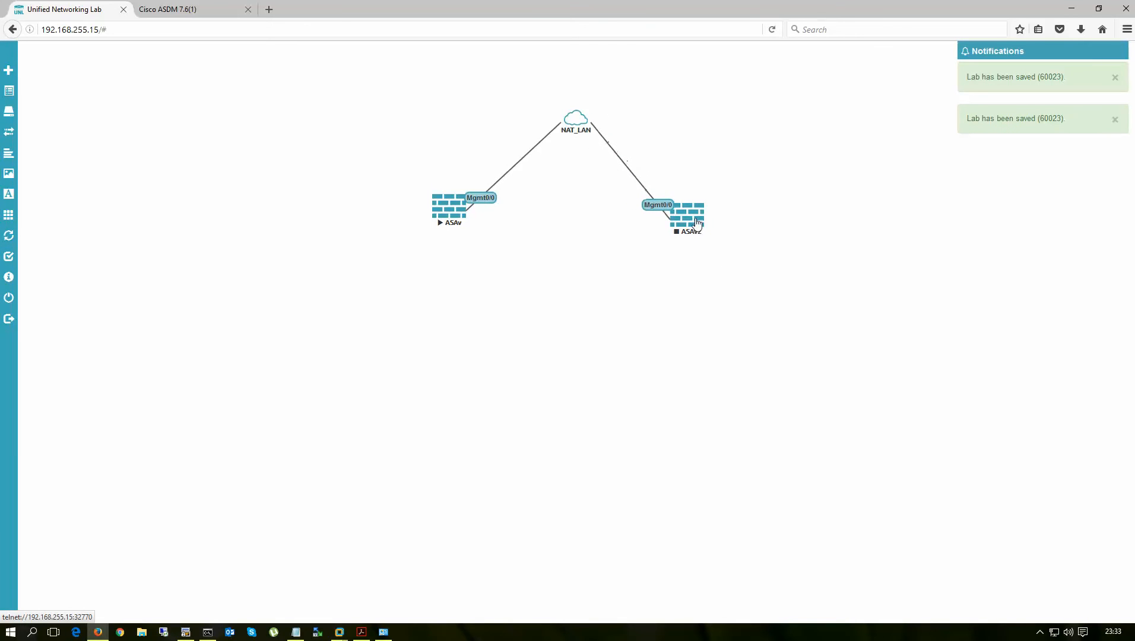
# - Start the ASAv2 firewall and open its console session
pyautogui.rightClick(687, 231)
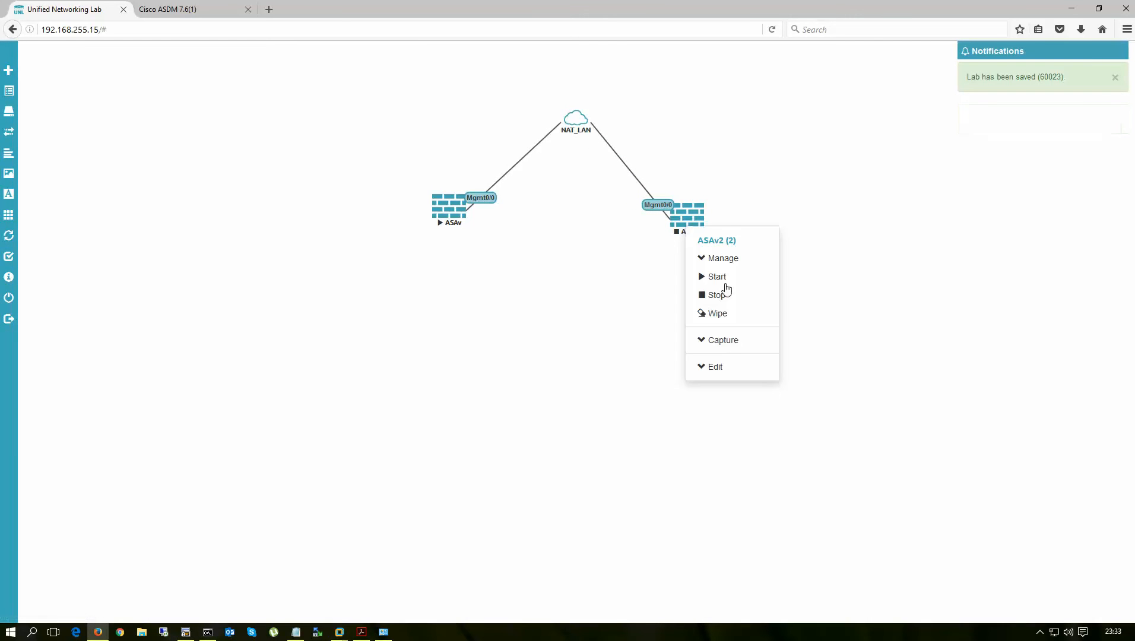
pyautogui.click(725, 279)
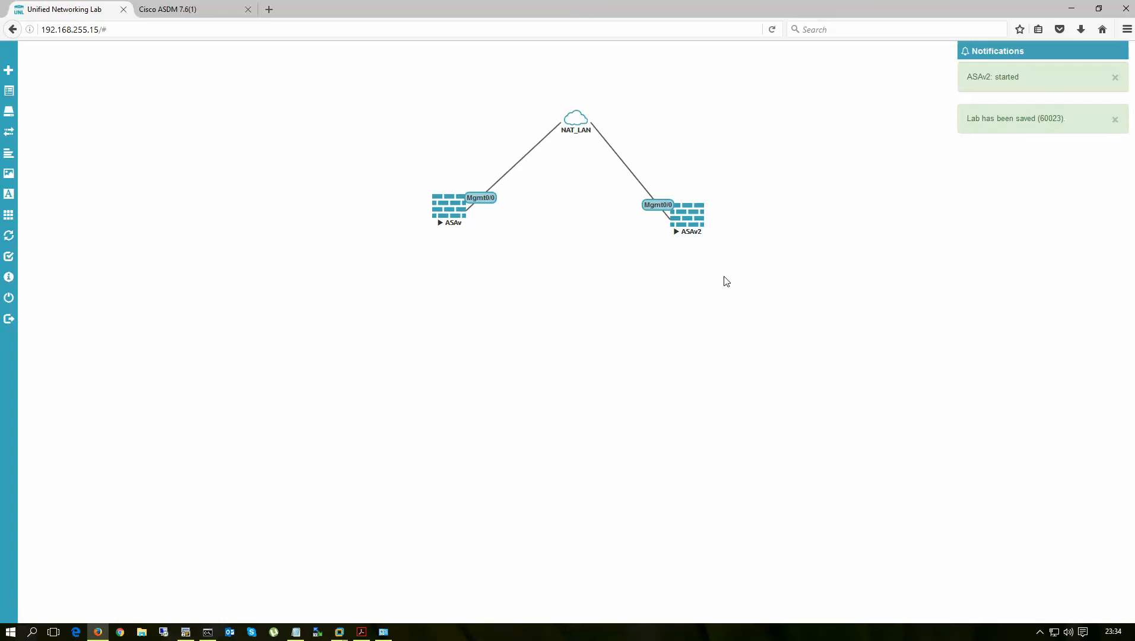
pyautogui.click(687, 221)
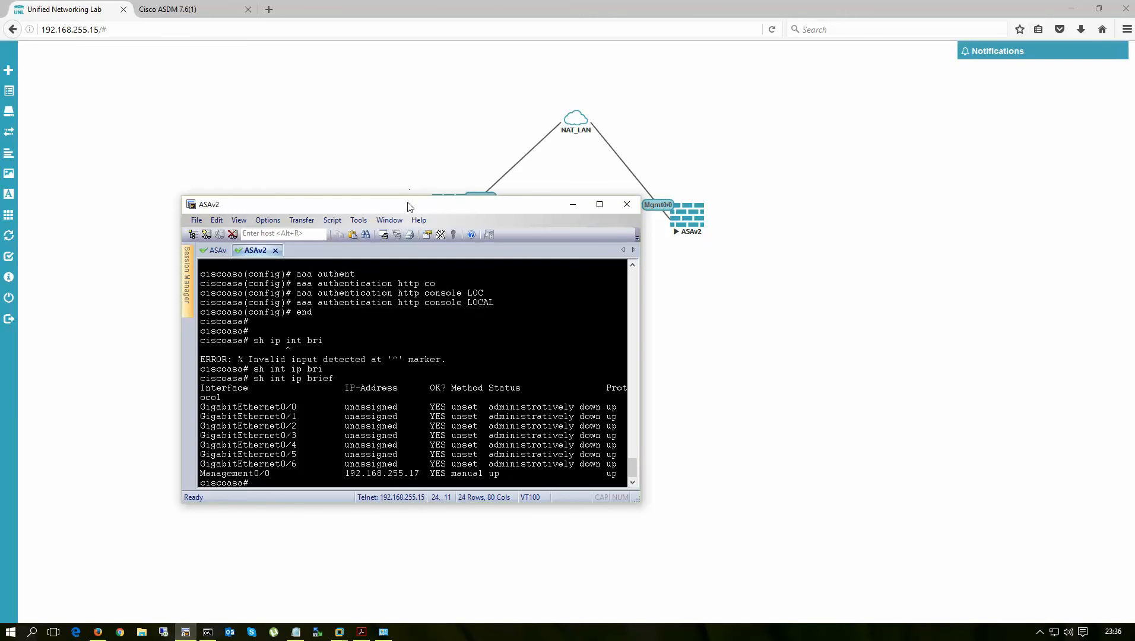
# - Check the console sessions and highlight ASAv2's management address 192.168.255.17
pyautogui.moveTo(407, 206); pyautogui.dragTo(425, 175)
pyautogui.click(235, 219)
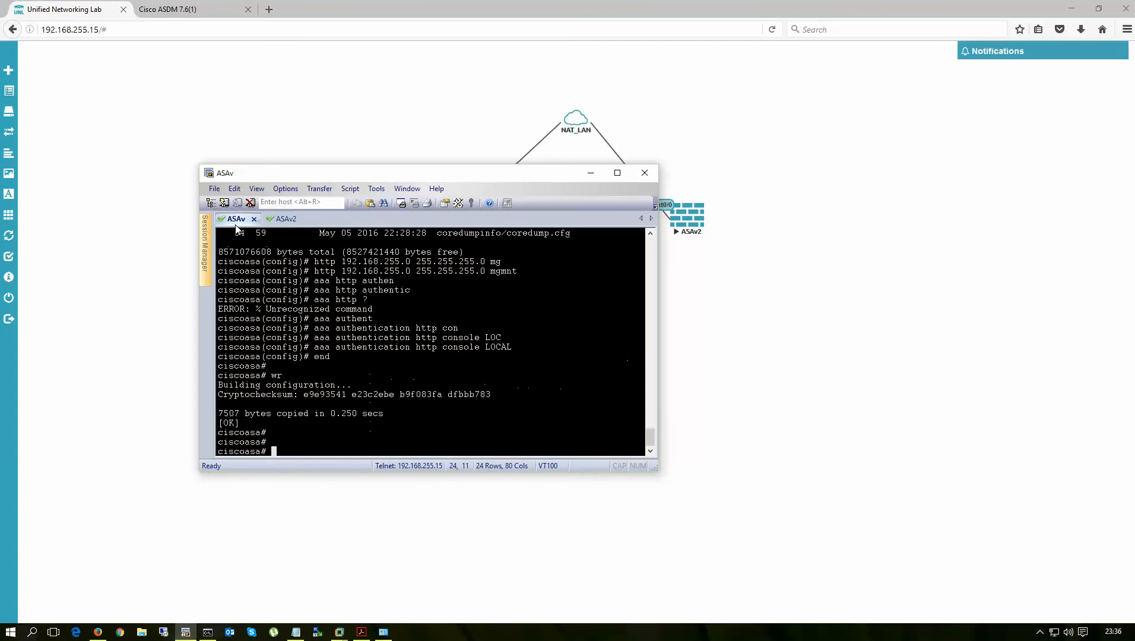
pyautogui.scroll(2, 380, 309)
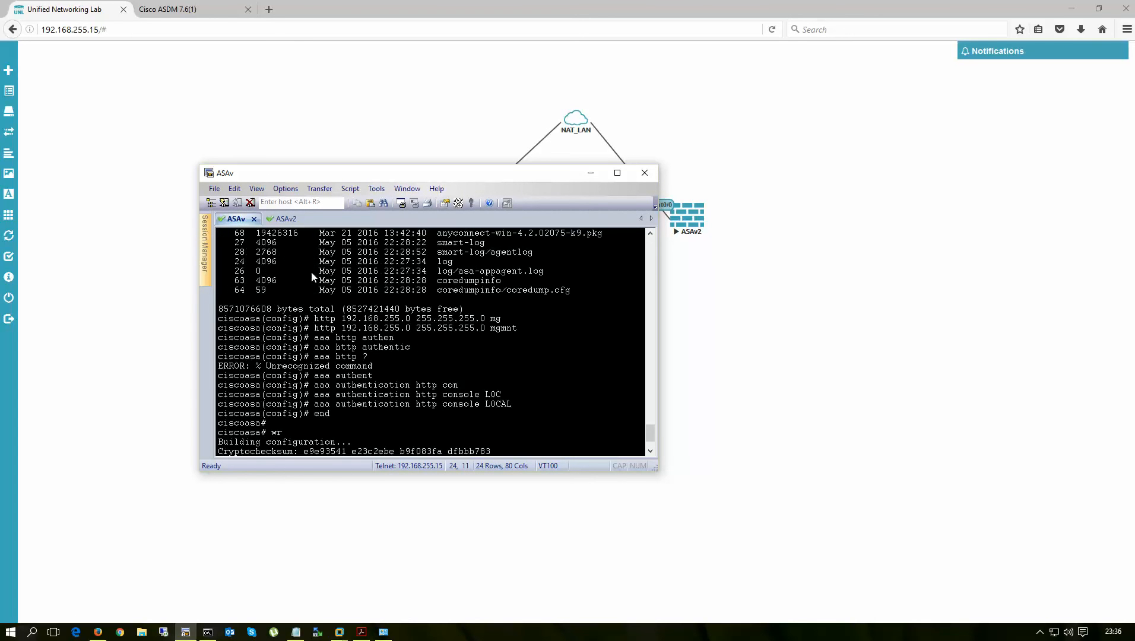
pyautogui.click(284, 218)
pyautogui.moveTo(364, 444); pyautogui.dragTo(438, 443)
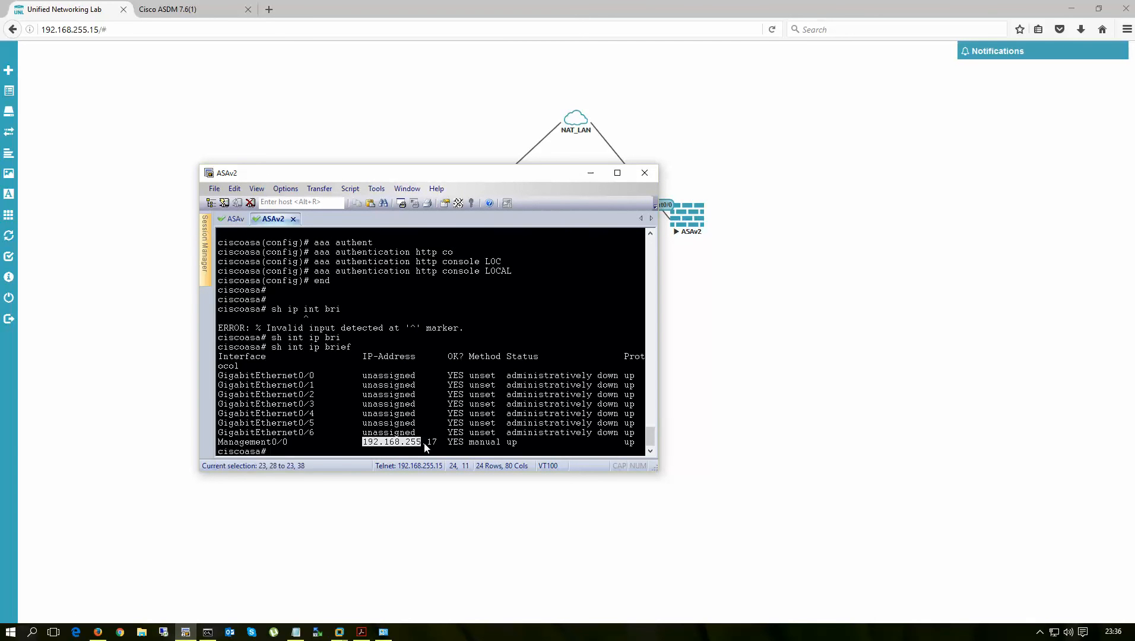
# - Run 'sh in brief' on ASAv and highlight its management address 192.168.255.16
pyautogui.click(237, 219)
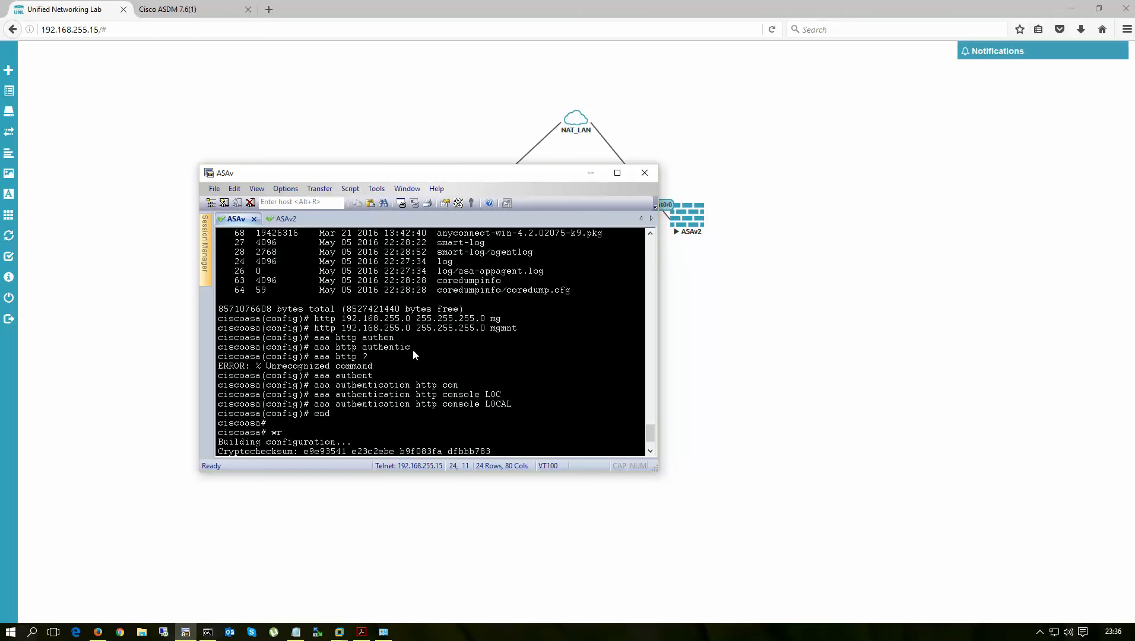
pyautogui.scroll(3, 413, 350)
pyautogui.scroll(-5, 414, 350)
pyautogui.write('sh int ip')
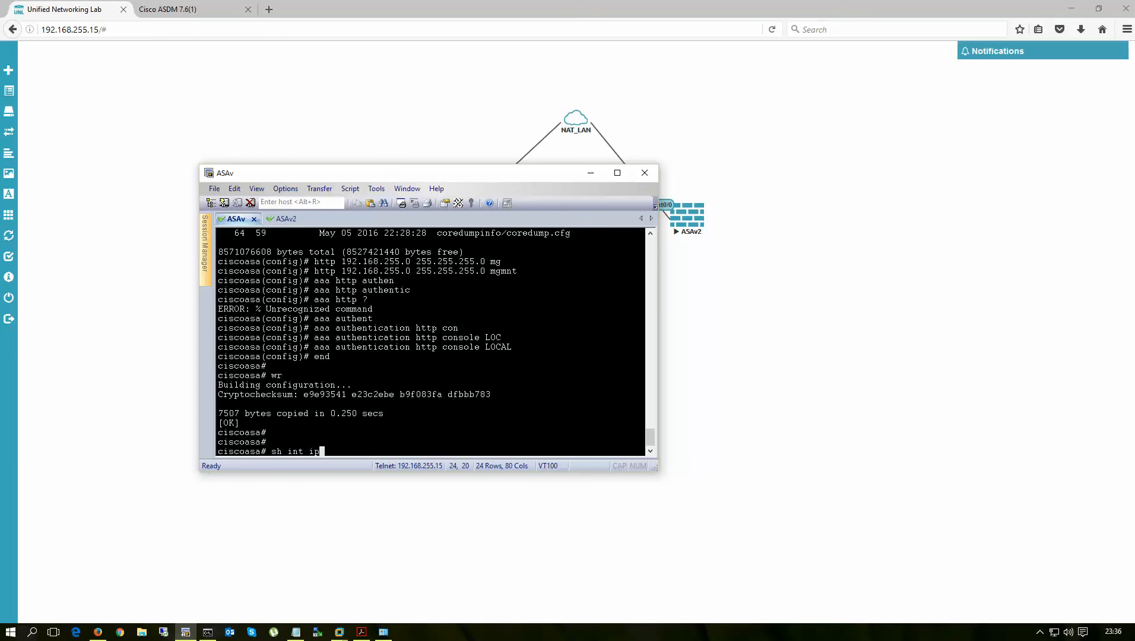
pyautogui.write('brief')
pyautogui.press('Return')
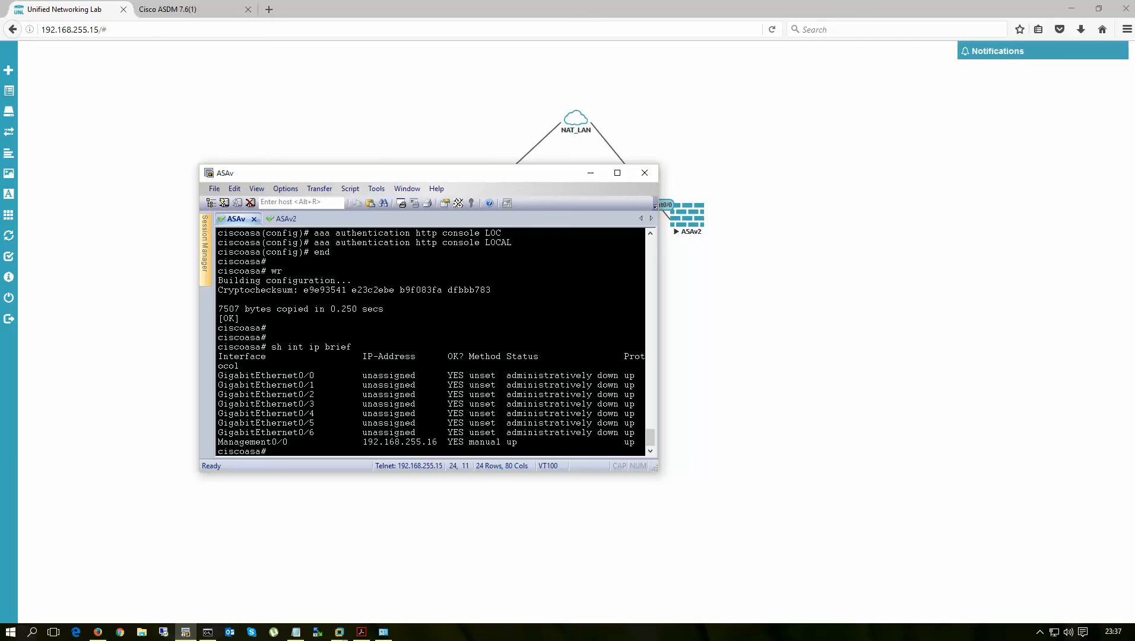
pyautogui.moveTo(362, 444); pyautogui.dragTo(438, 446)
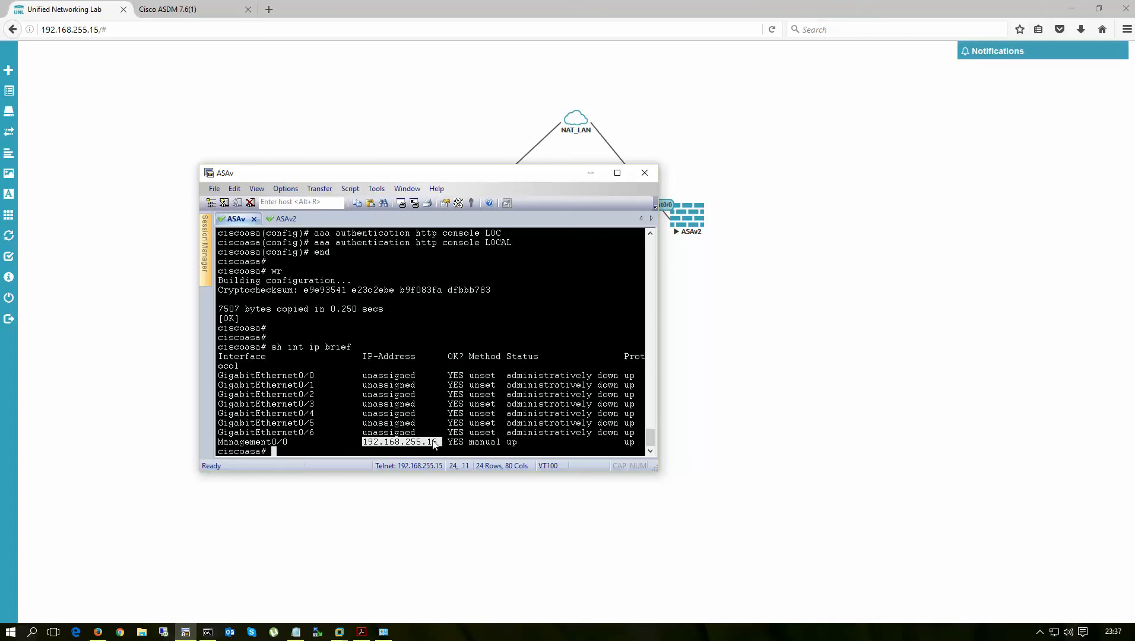
# - Compare with ASAv2's Management0/0 line, then minimize the browser
pyautogui.click(275, 219)
pyautogui.click(397, 454)
pyautogui.moveTo(367, 444); pyautogui.dragTo(469, 436)
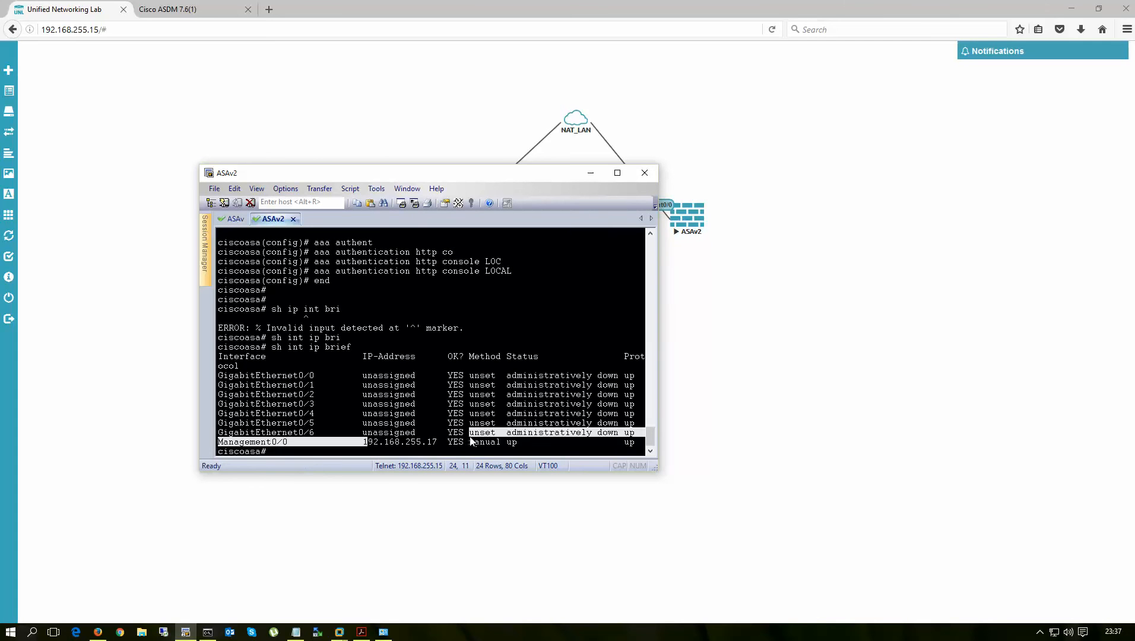
pyautogui.click(477, 445)
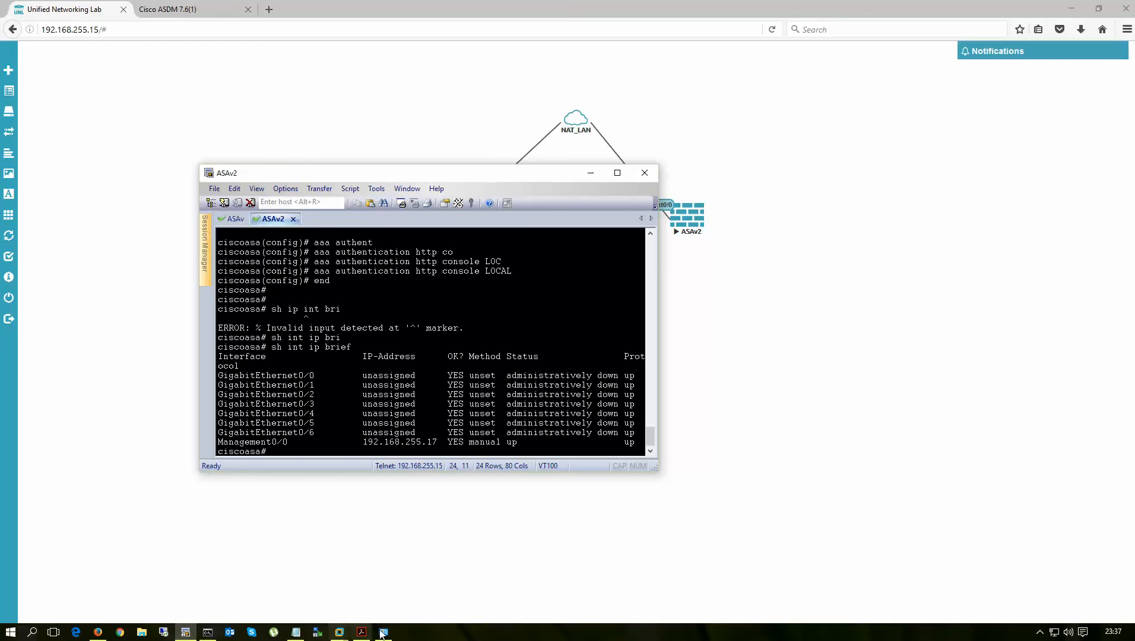
pyautogui.click(1071, 9)
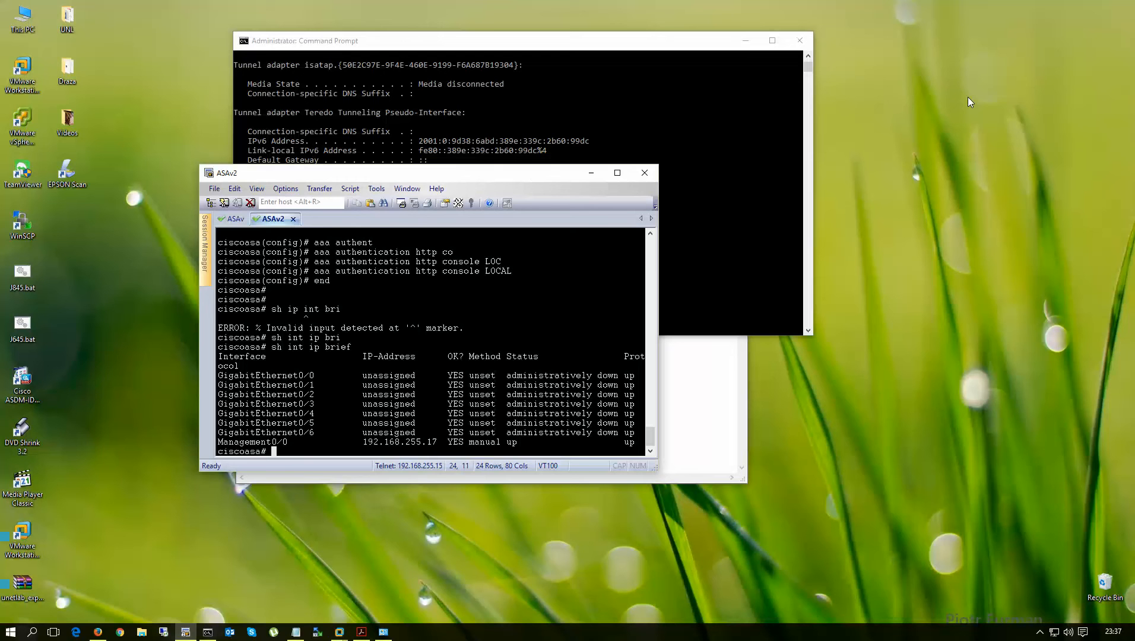
# - Connect the ASDM-IDM Launcher to 192.168.255.17 with the login credentials, accepting the security warning
pyautogui.click(23, 377)
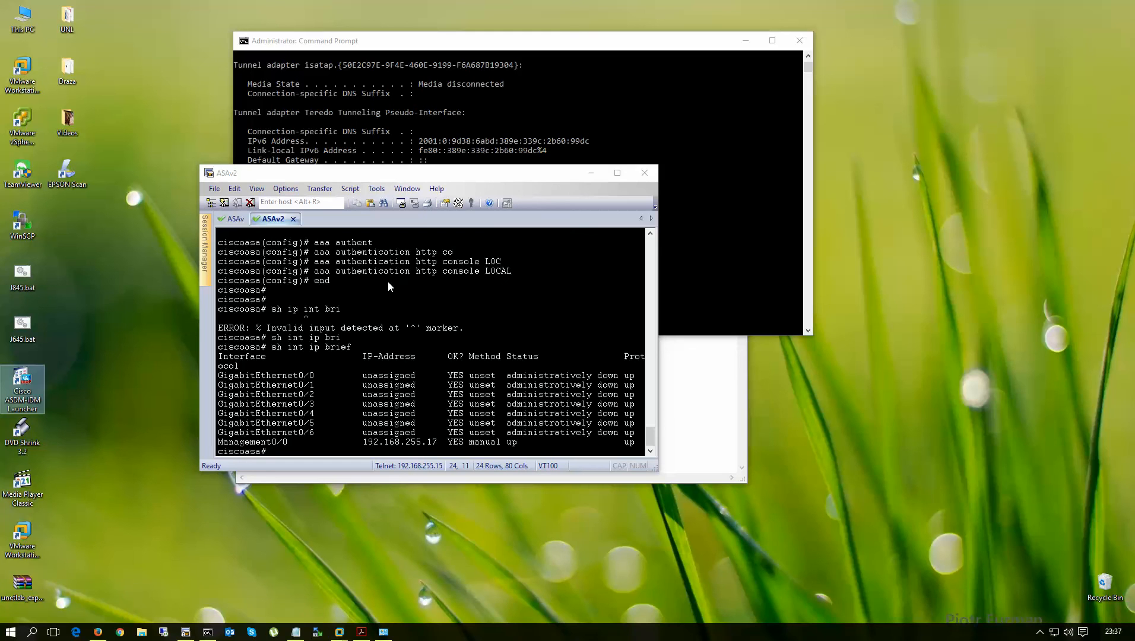
pyautogui.click(579, 291)
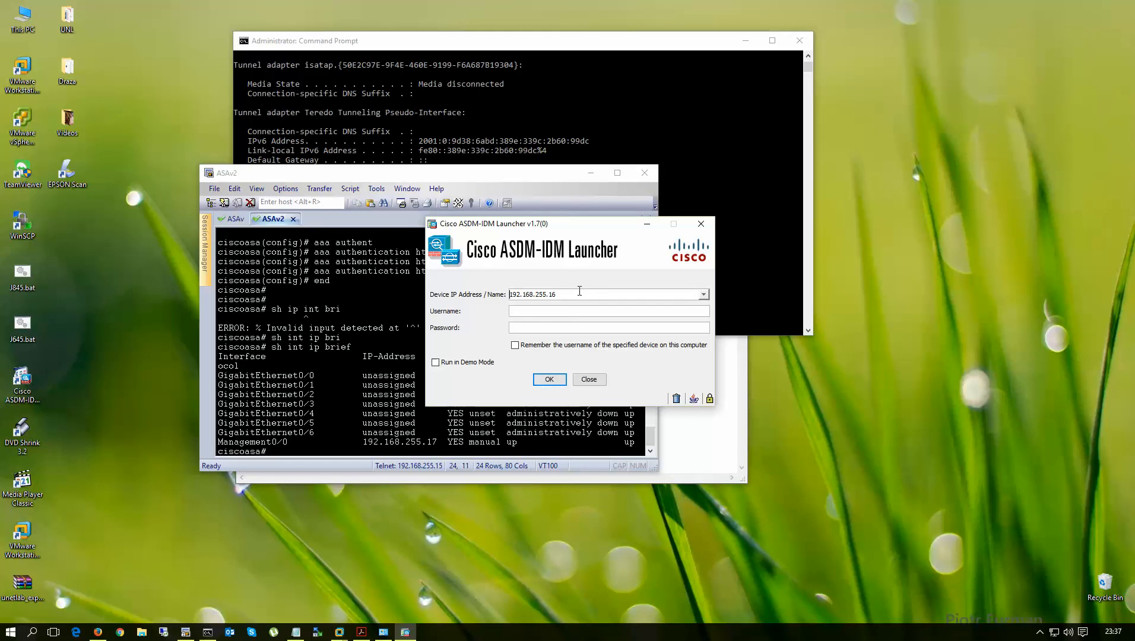
pyautogui.press('BackSpace')
pyautogui.write('7')
pyautogui.press('Tab')
pyautogui.write('testest')
pyautogui.click(549, 380)
pyautogui.click(652, 352)
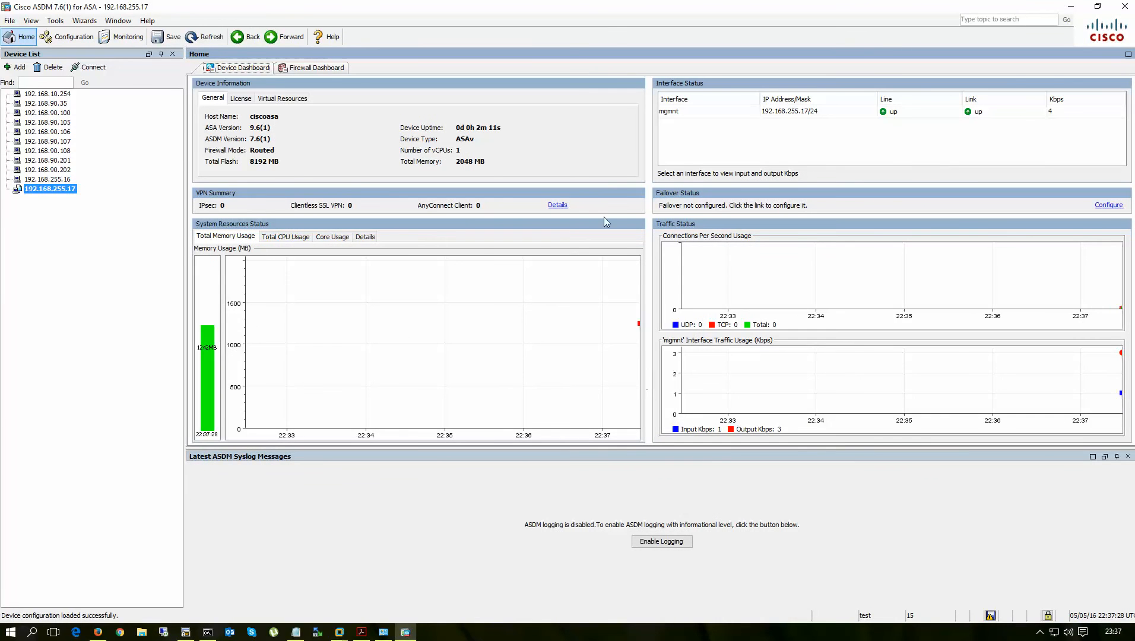
# - View ASAv2's configuration in ASDM, then minimize it and return to the UNetLab topology
pyautogui.click(68, 37)
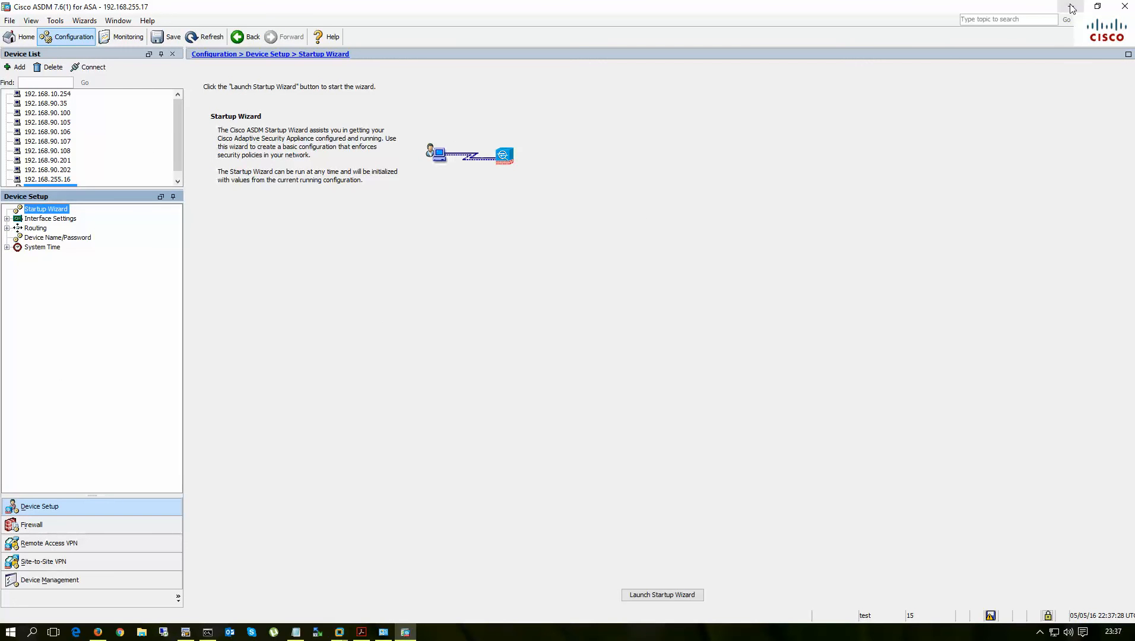
pyautogui.click(1072, 8)
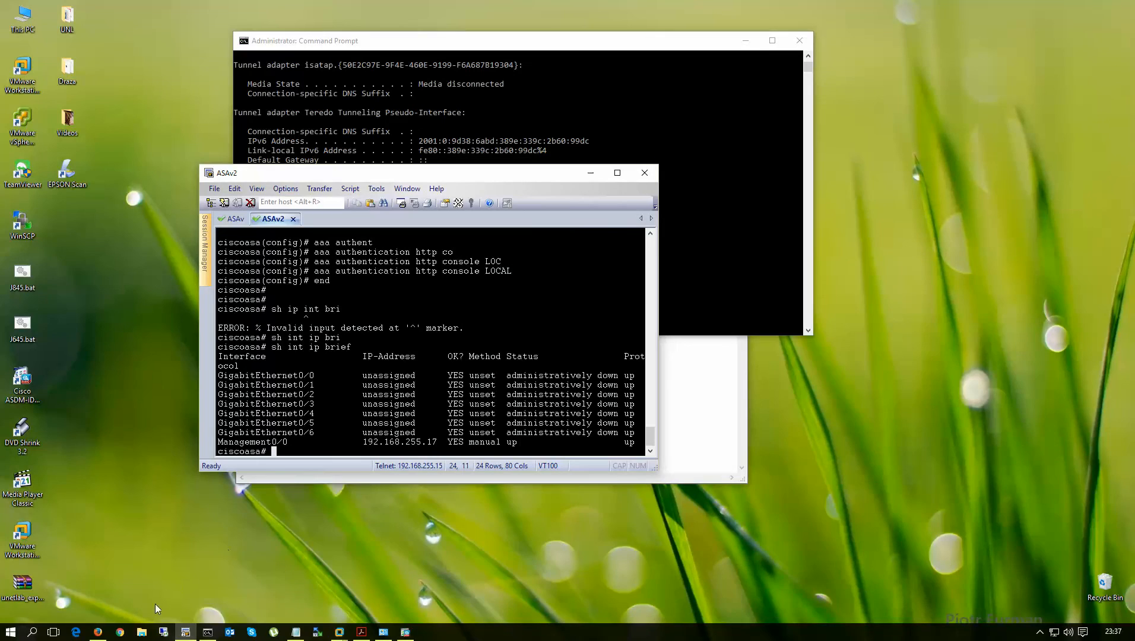
pyautogui.click(99, 633)
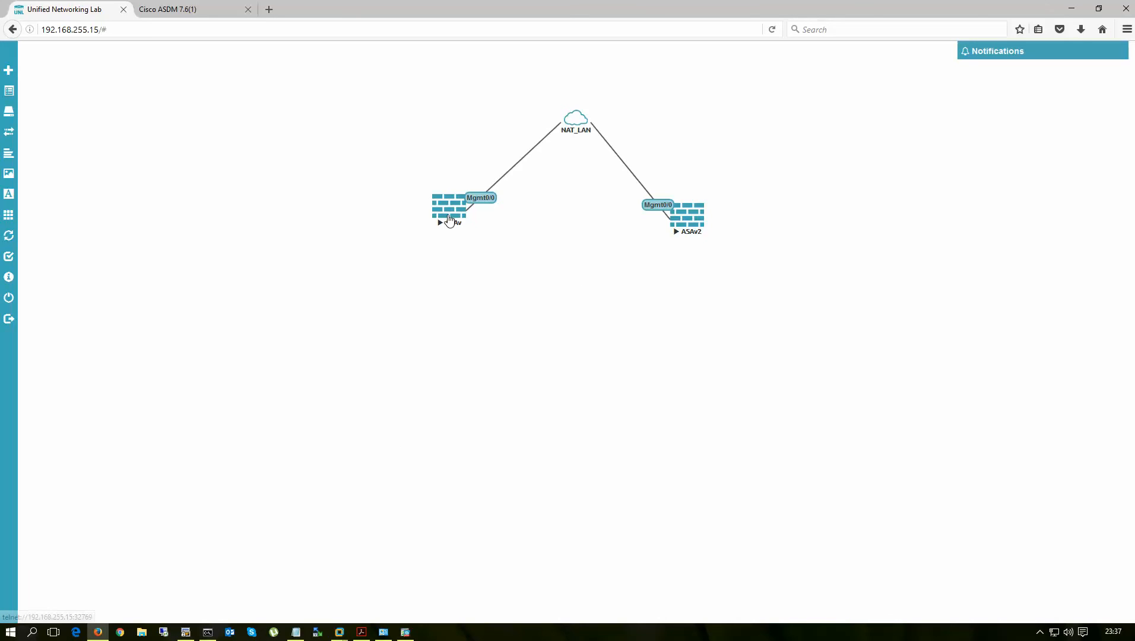
# - Shift ASAv right, then start a Cisco vWLC node but cancel the Add a New Node dialog
pyautogui.moveTo(447, 220); pyautogui.dragTo(477, 231)
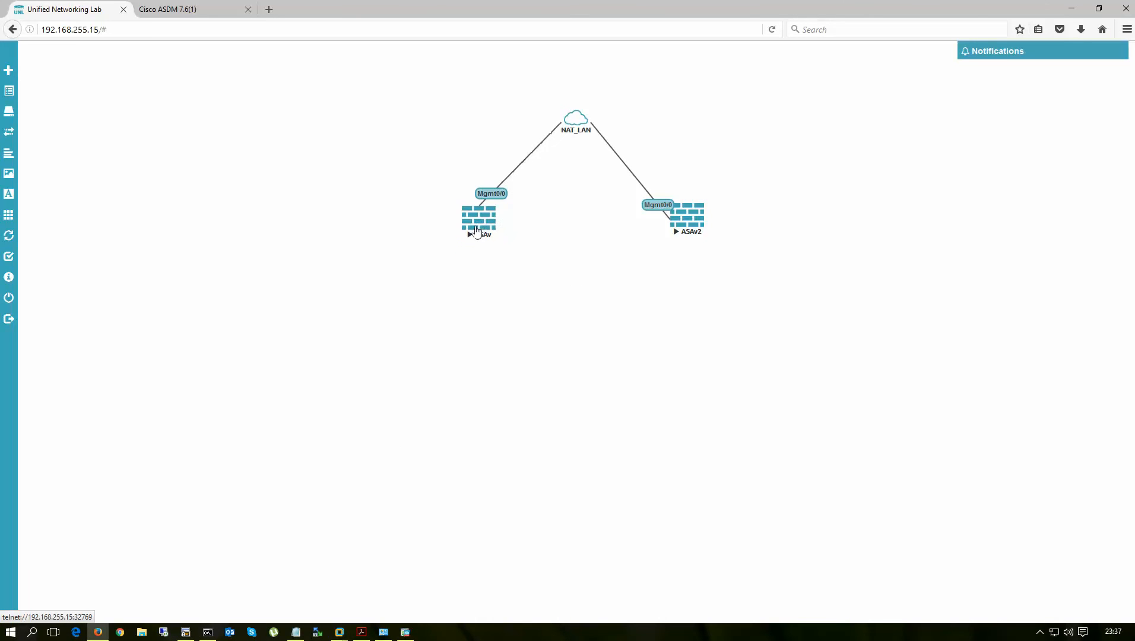
pyautogui.rightClick(348, 168)
pyautogui.click(376, 213)
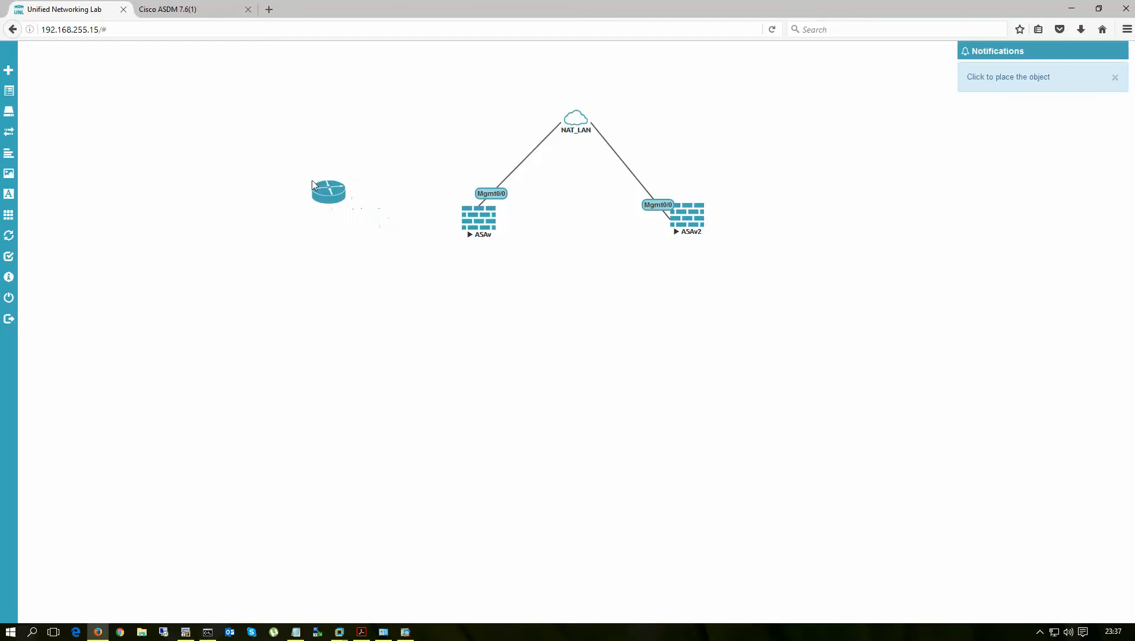
pyautogui.click(312, 185)
pyautogui.click(569, 122)
pyautogui.scroll(-1, 560, 459)
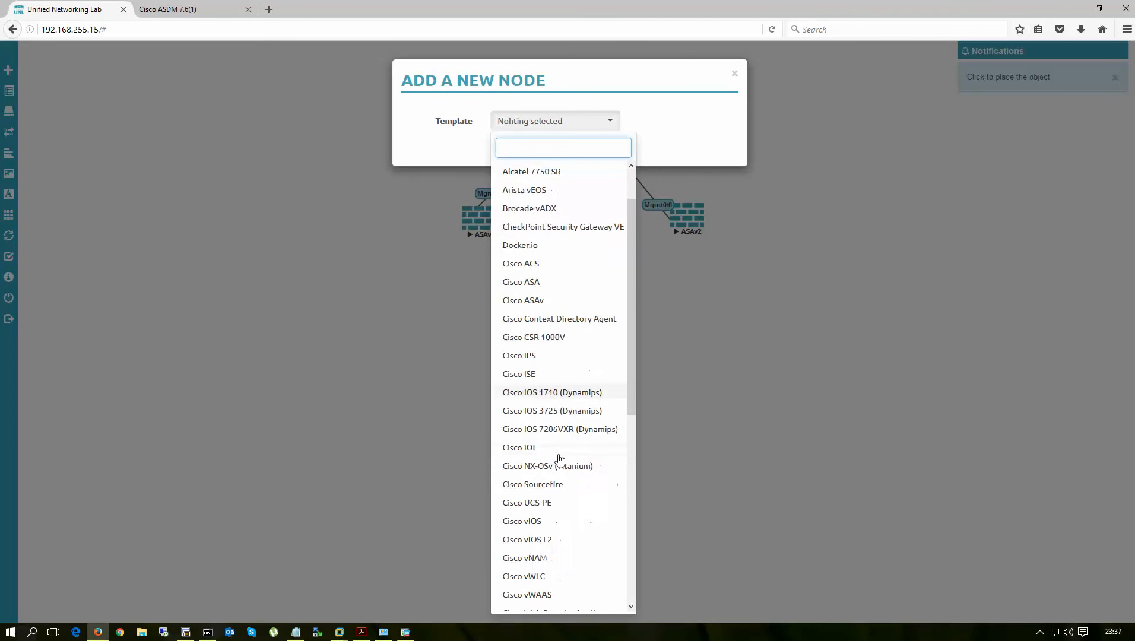
pyautogui.scroll(-3, 560, 459)
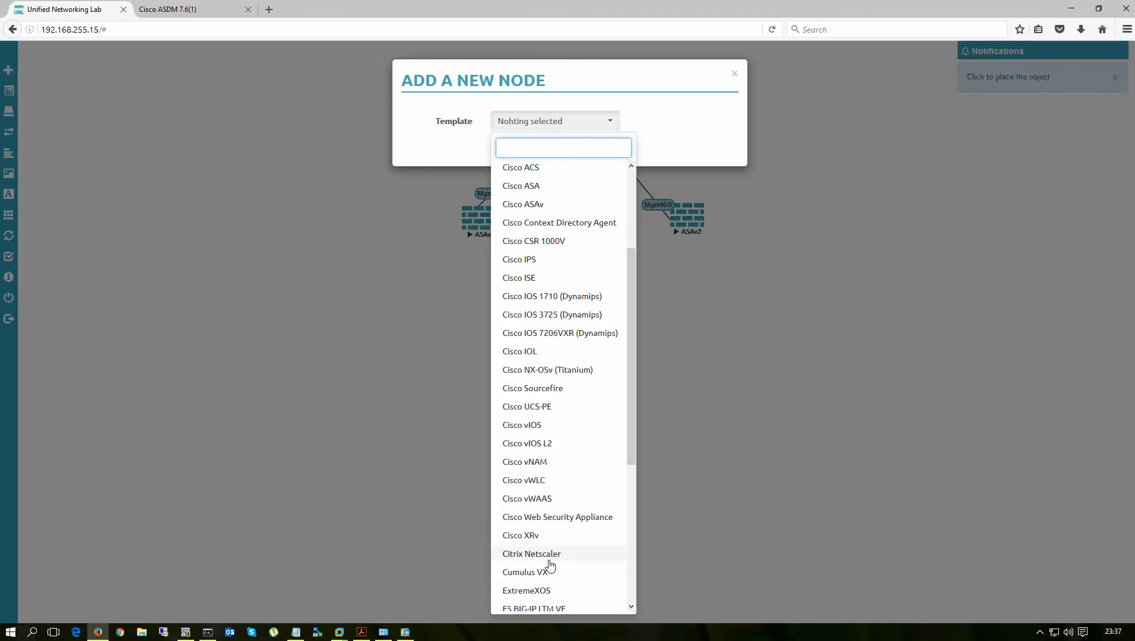
pyautogui.click(540, 482)
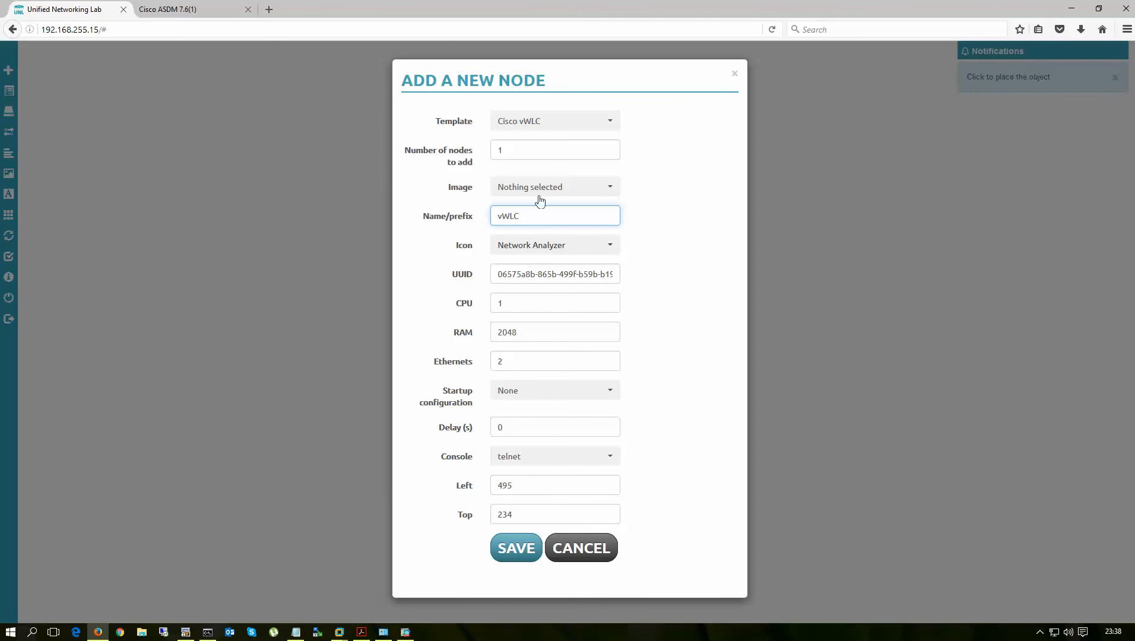
pyautogui.click(544, 187)
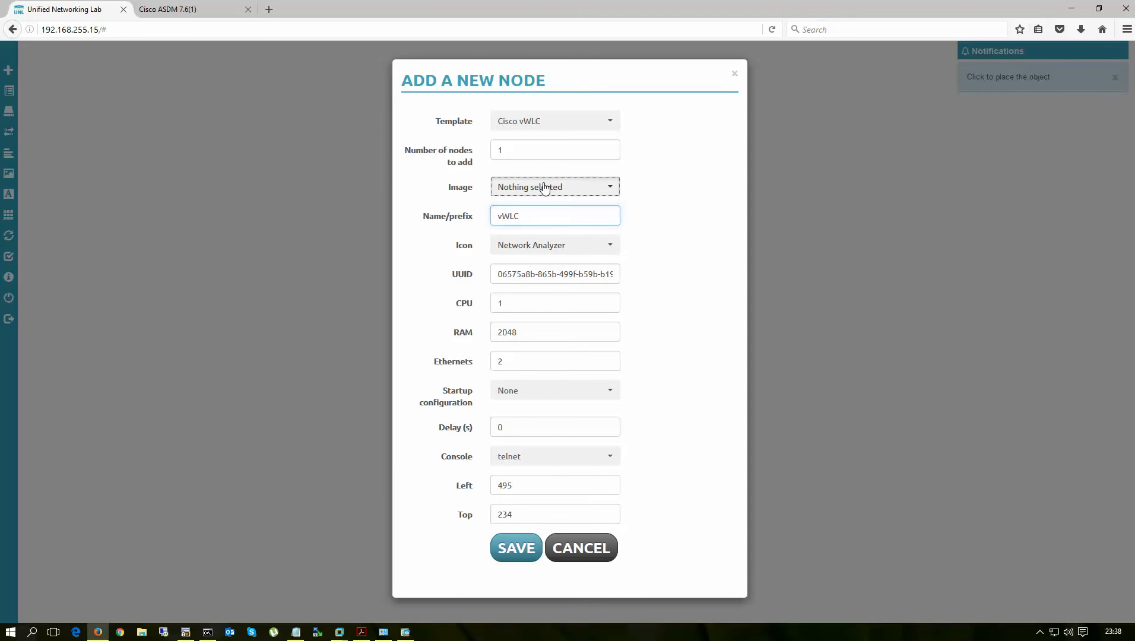
pyautogui.click(584, 548)
# - Move ASAv and ASAv2 lower so they sit evenly below NAT_LAN
pyautogui.rightClick(341, 176)
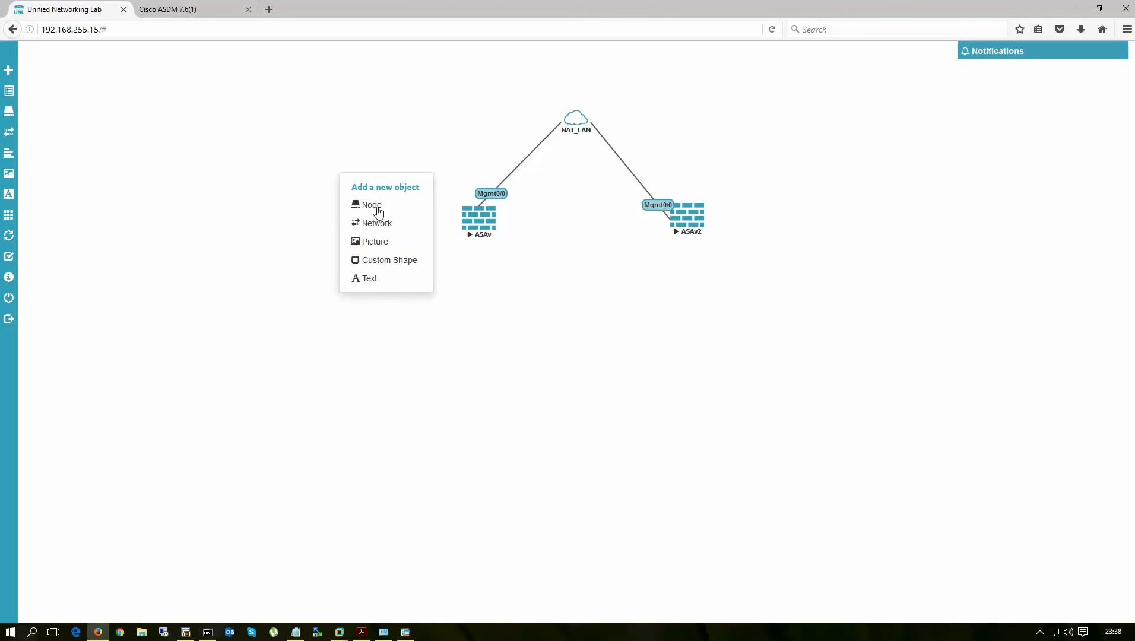
pyautogui.click(439, 346)
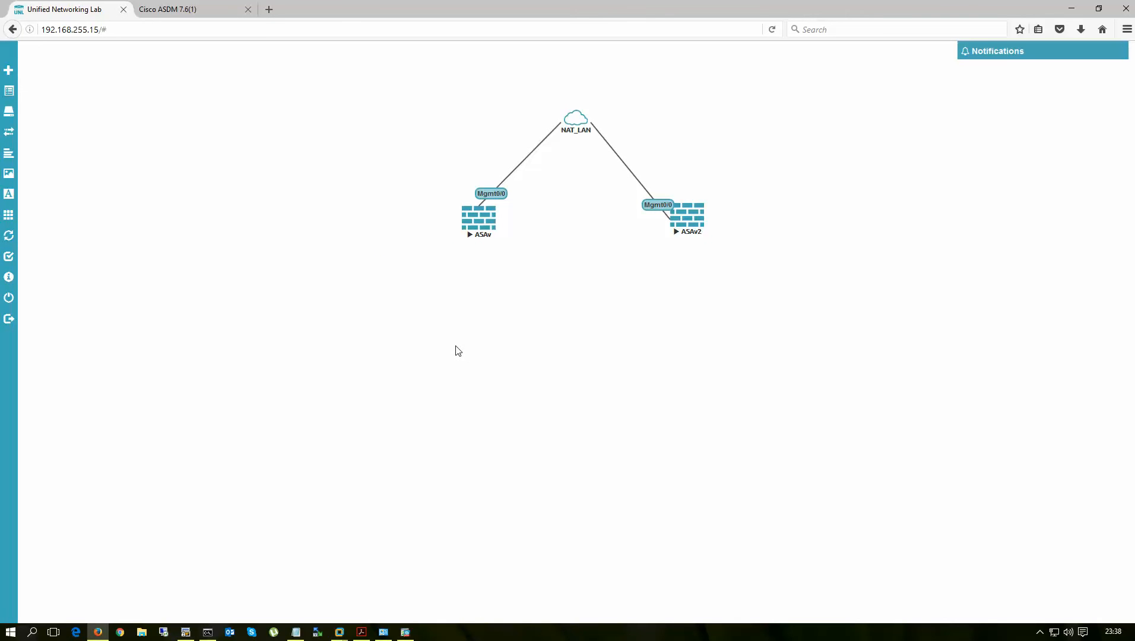
pyautogui.moveTo(473, 220); pyautogui.dragTo(456, 249)
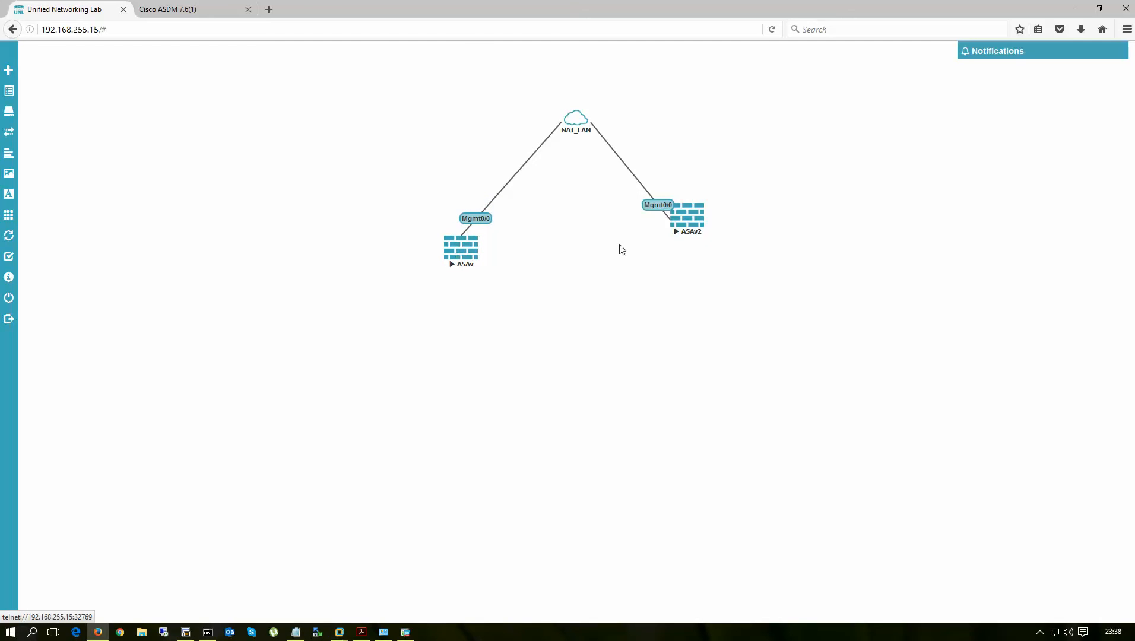
pyautogui.moveTo(689, 237); pyautogui.dragTo(689, 266)
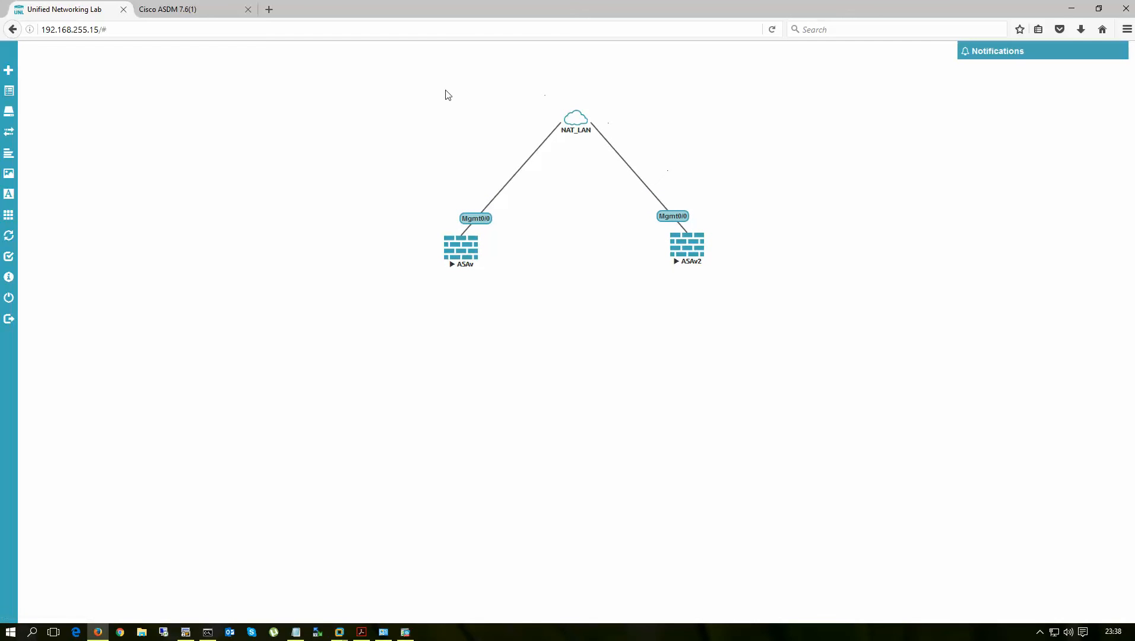